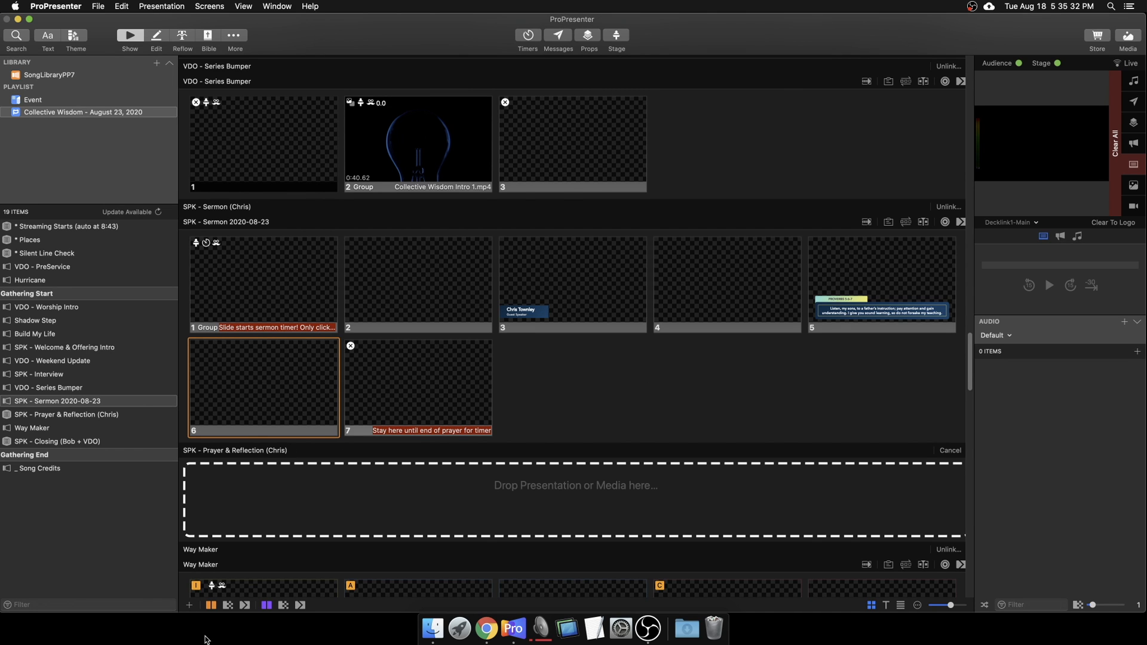
Step: Add a blank slide 8 after slide 7 using the * BLANK > Template theme
click(190, 606)
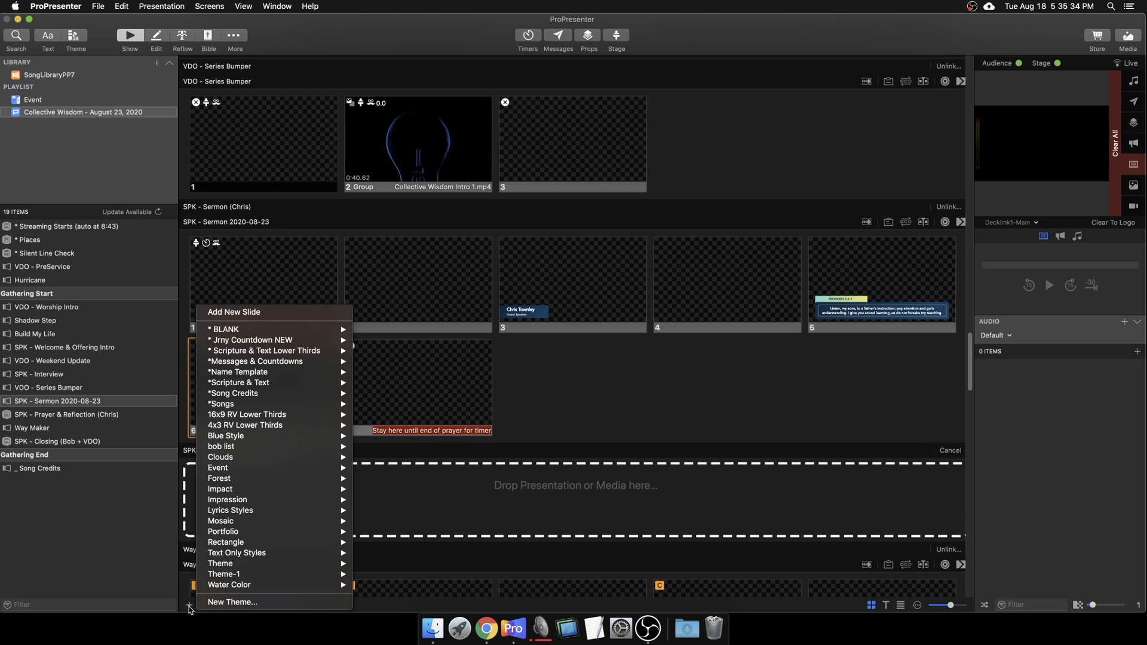
mouse_move(281, 332)
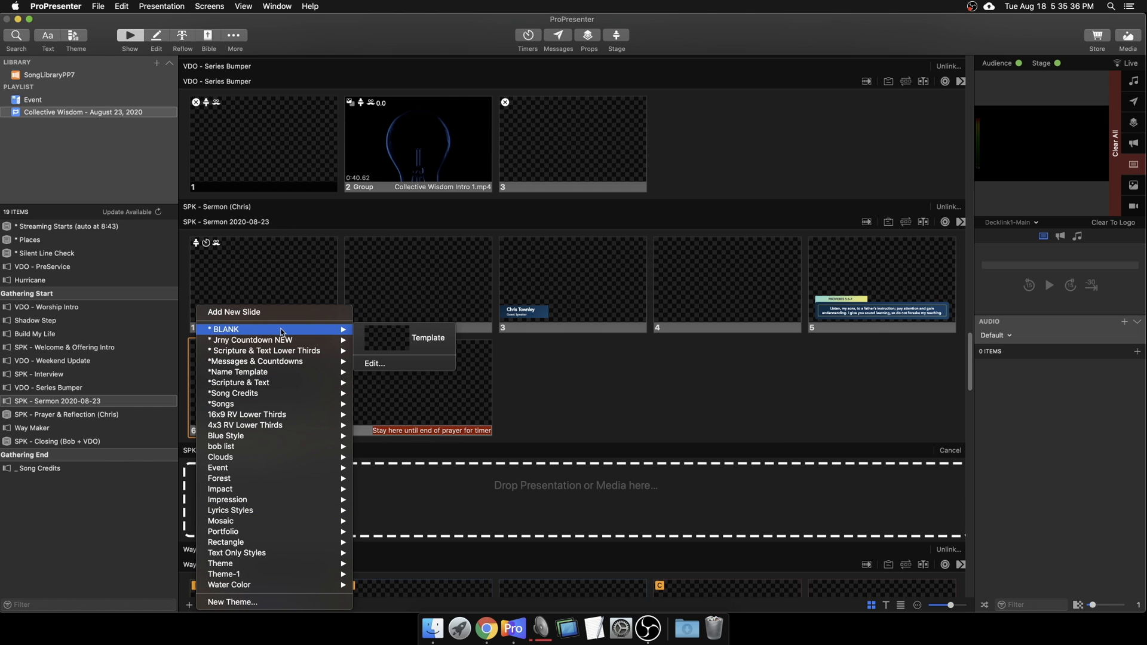
click(388, 350)
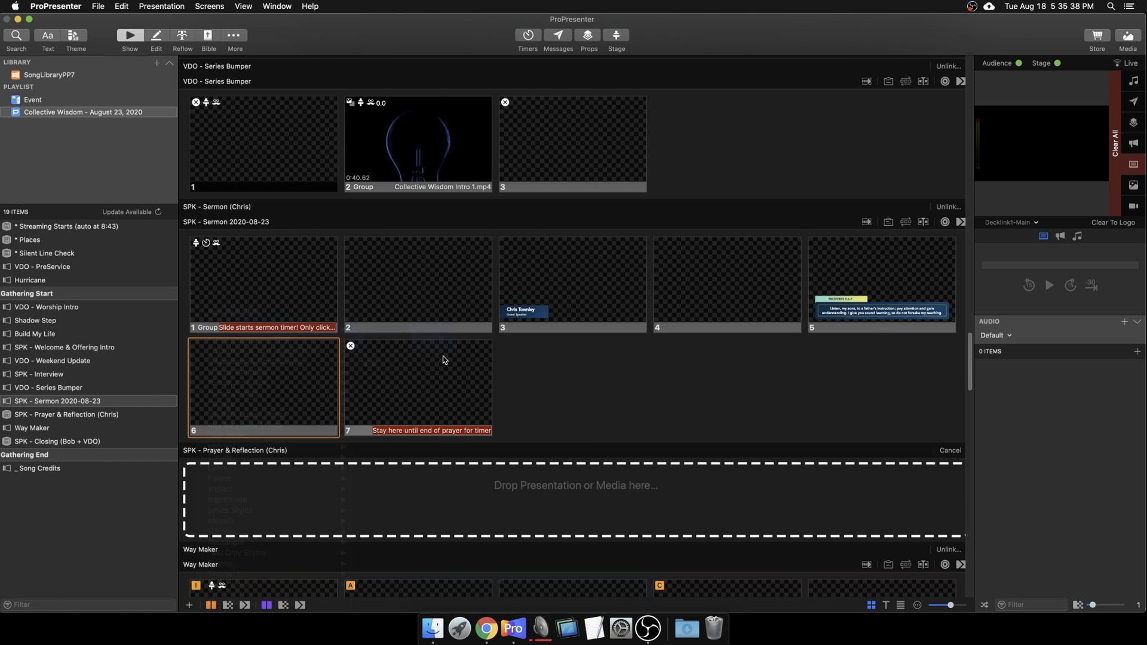
Step: Select the new slide 8 and open it with Edit Slide
click(591, 388)
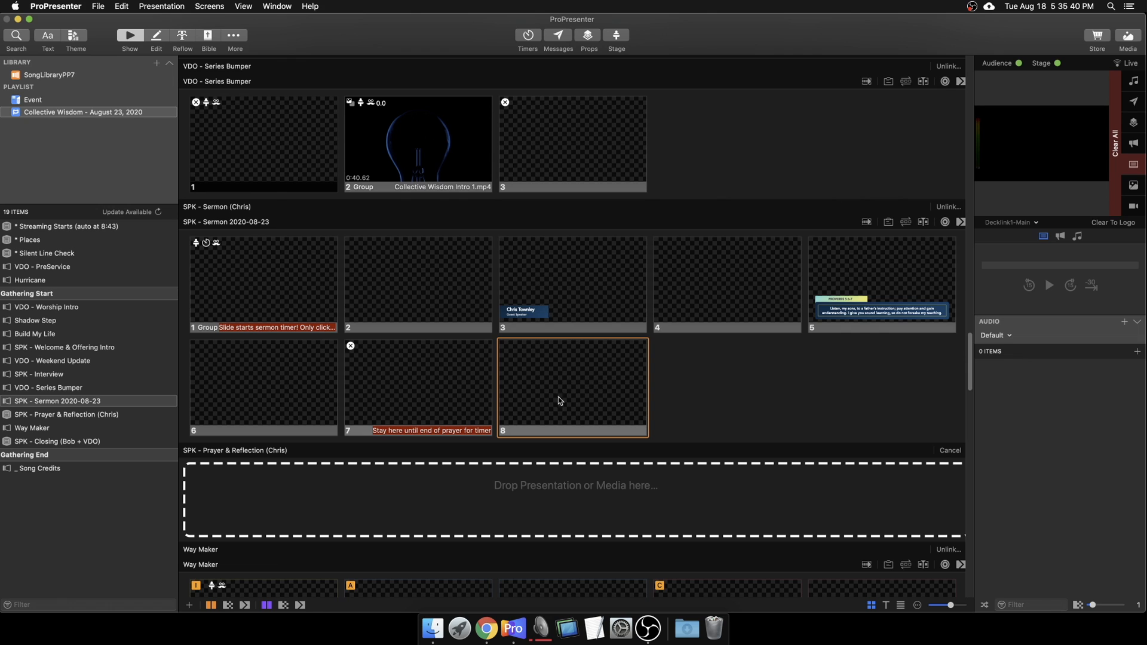
mouse_move(562, 396)
mouse_down()
mouse_move(605, 378)
mouse_move(575, 400)
mouse_up()
right_click(588, 398)
click(598, 397)
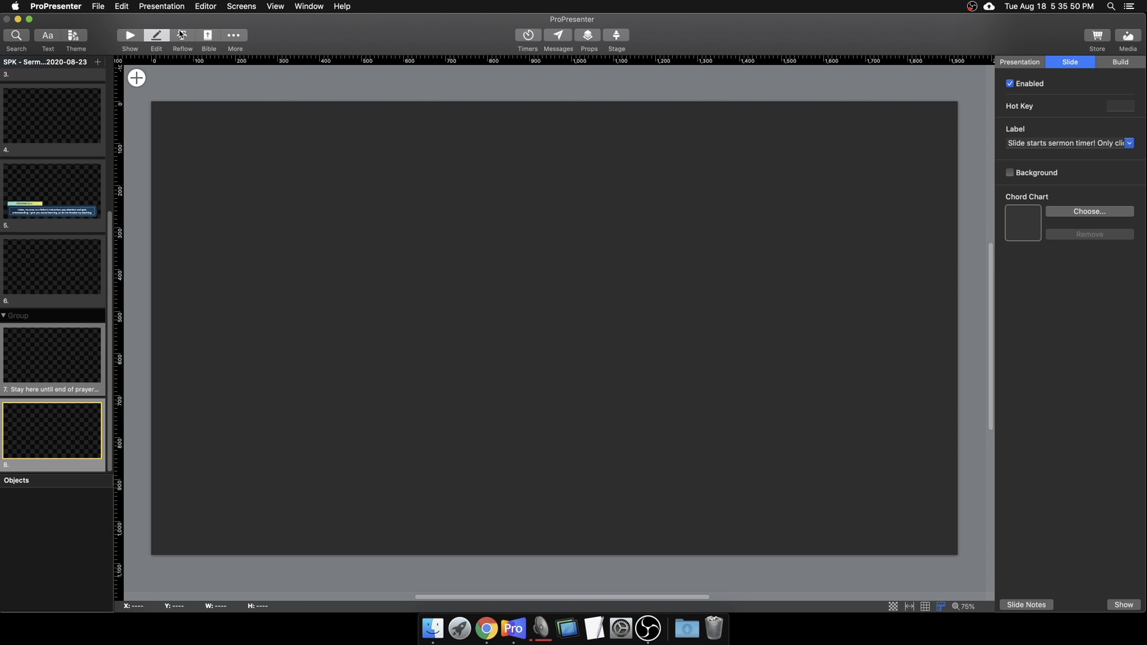
click(151, 44)
click(234, 36)
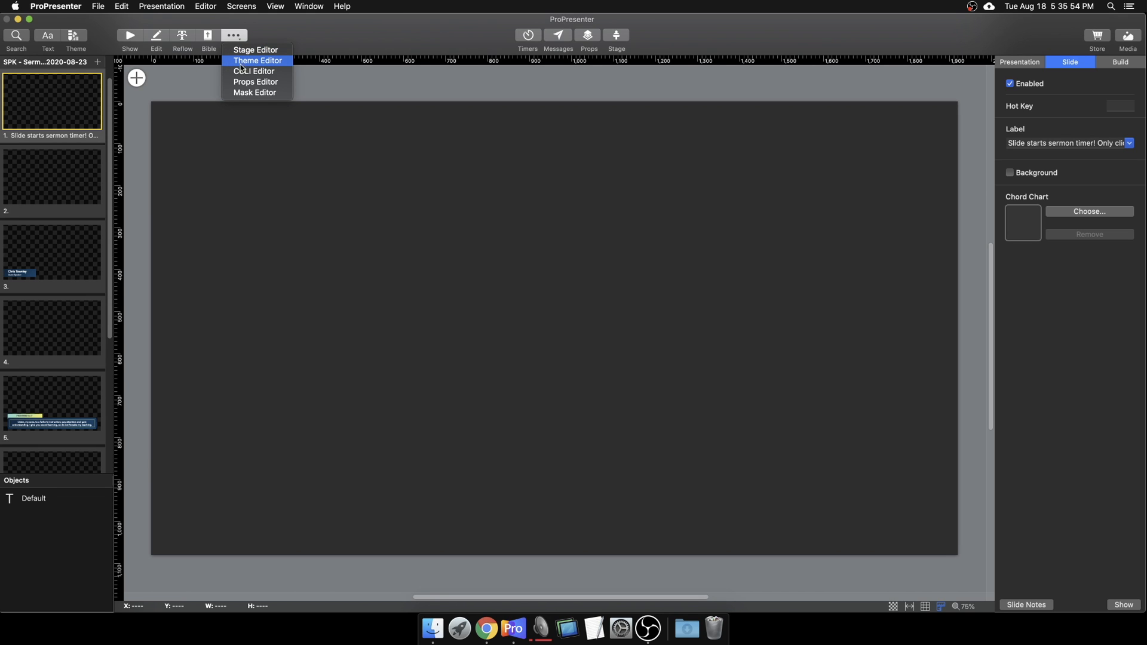
click(227, 147)
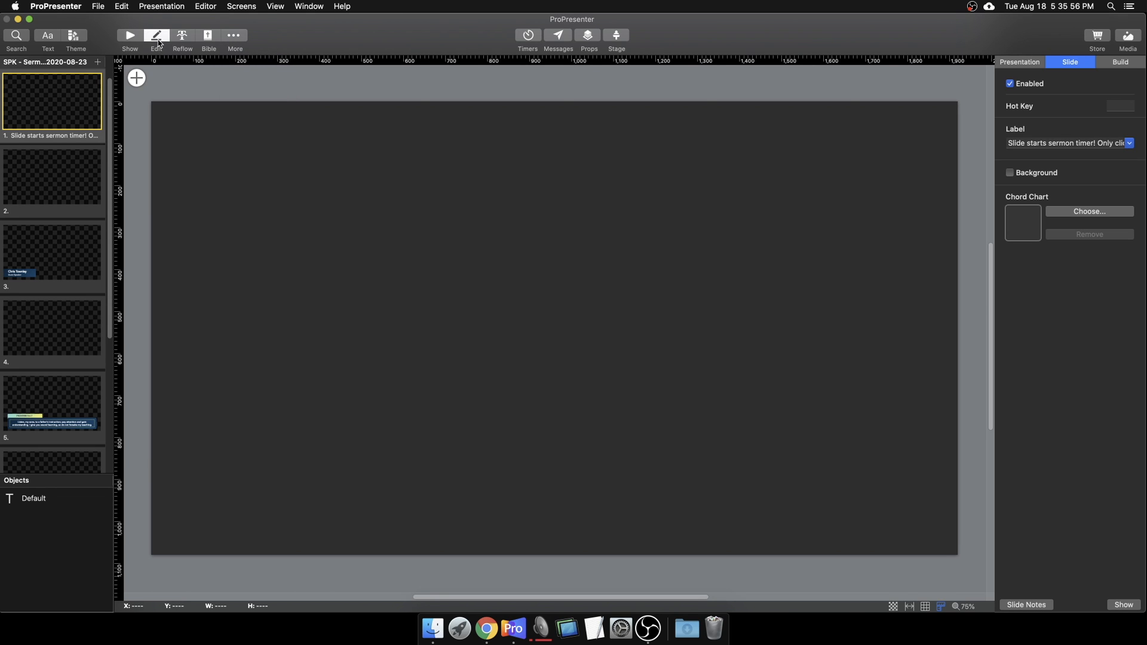
scroll(32, 240, down, 5)
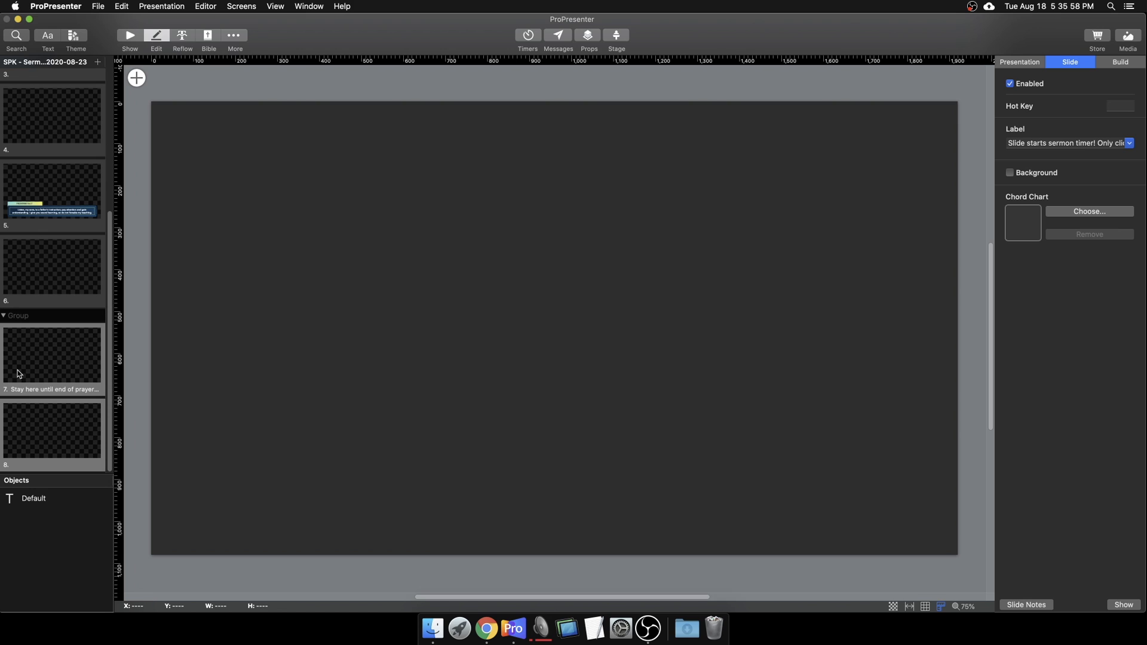
scroll(24, 370, up, 5)
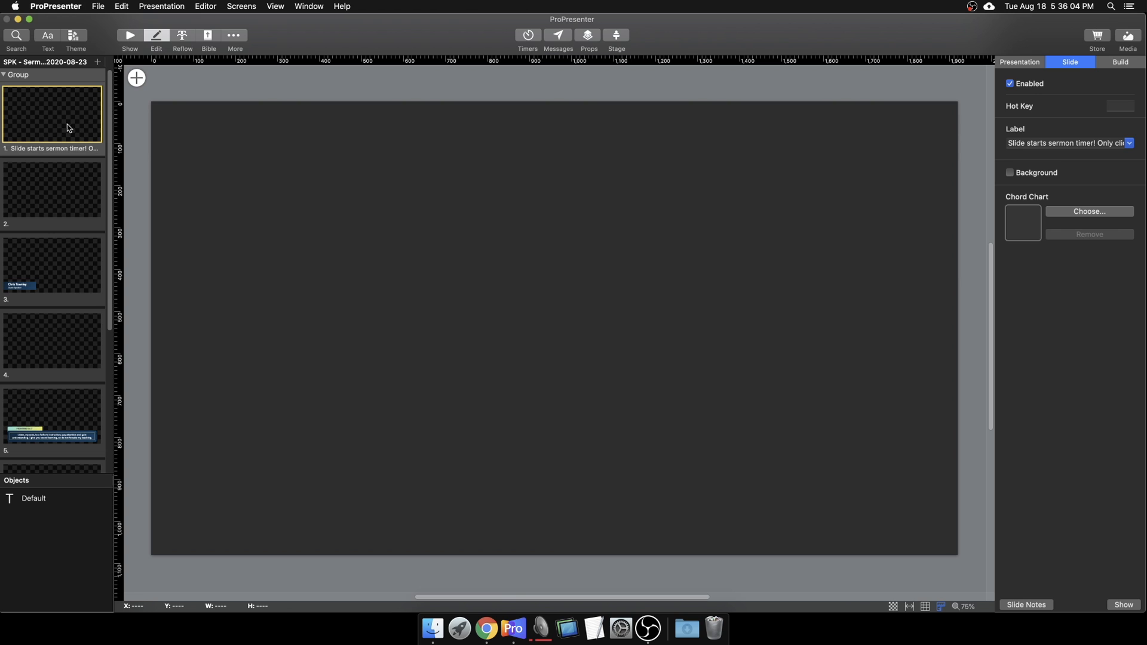
scroll(72, 138, down, 5)
click(74, 424)
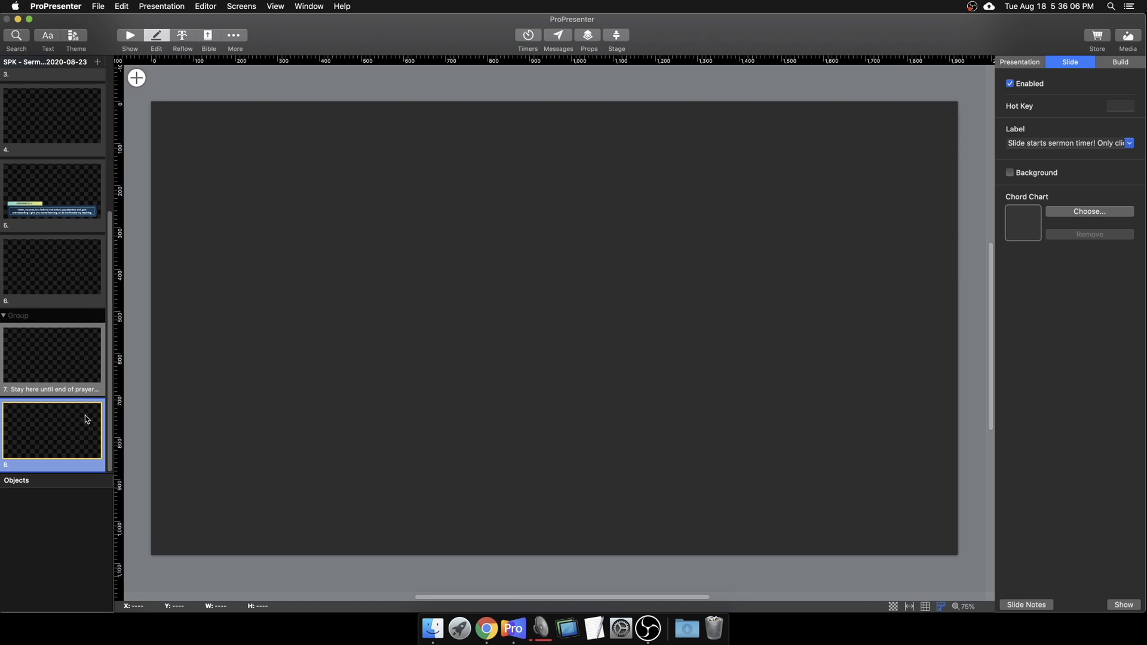
click(76, 369)
click(69, 432)
Step: Add a text box to slide 8 from the canvas object list
click(136, 78)
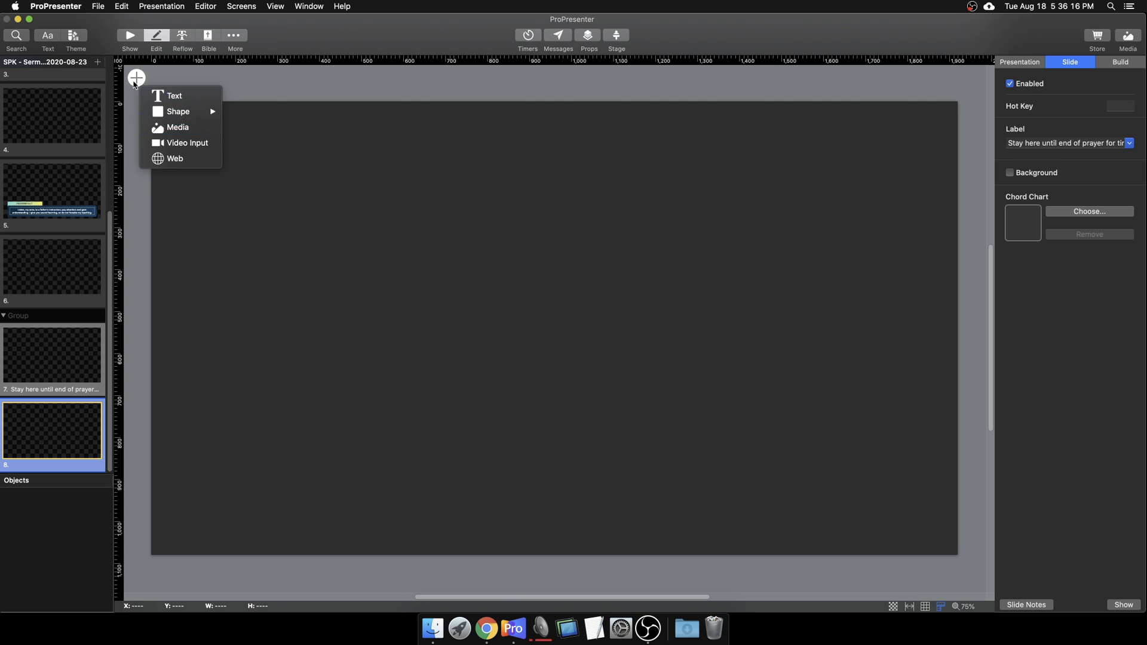
click(136, 79)
click(136, 78)
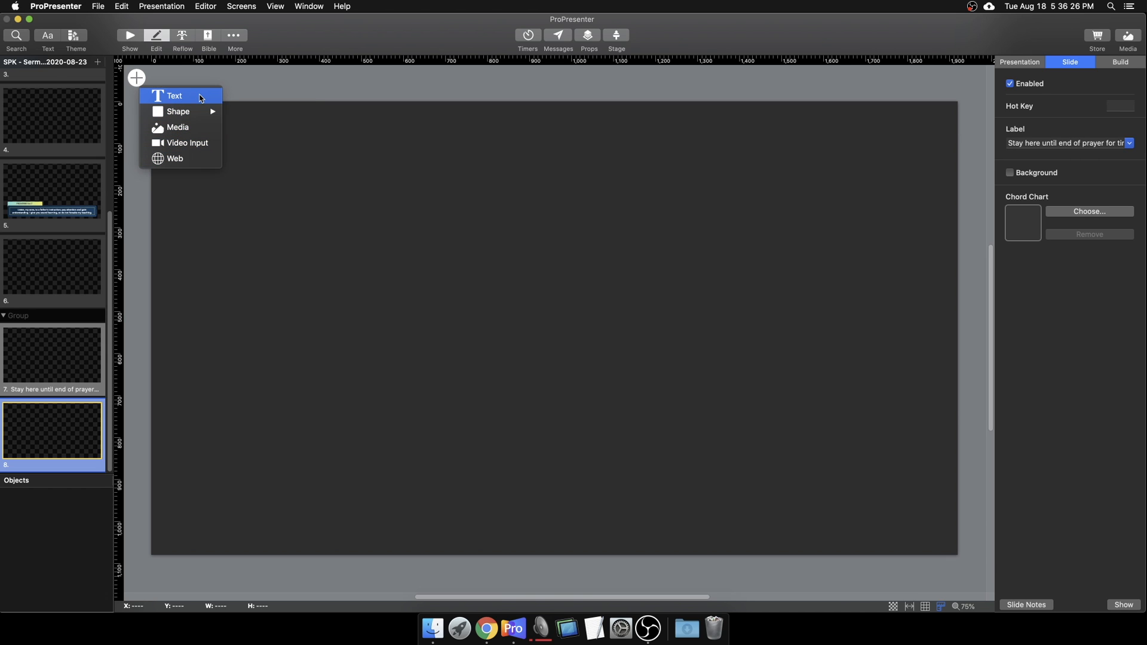
click(168, 105)
Step: Resize the text box to 1284 × 233, move it to the upper middle, and start editing
drag(402, 308, 572, 339)
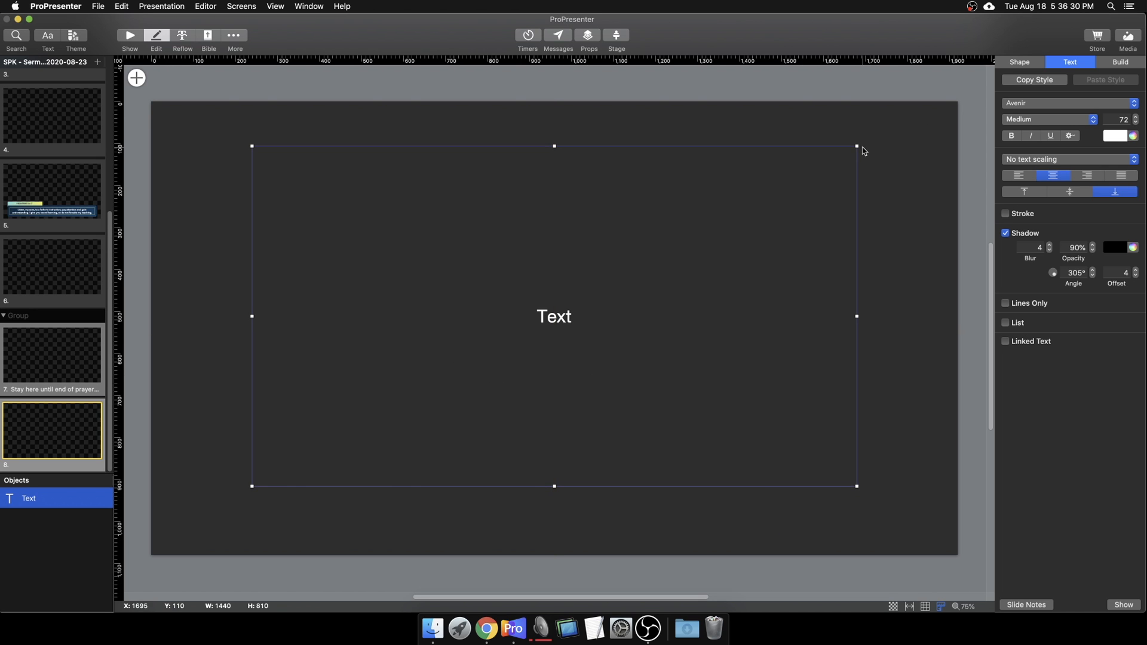
drag(857, 147, 791, 387)
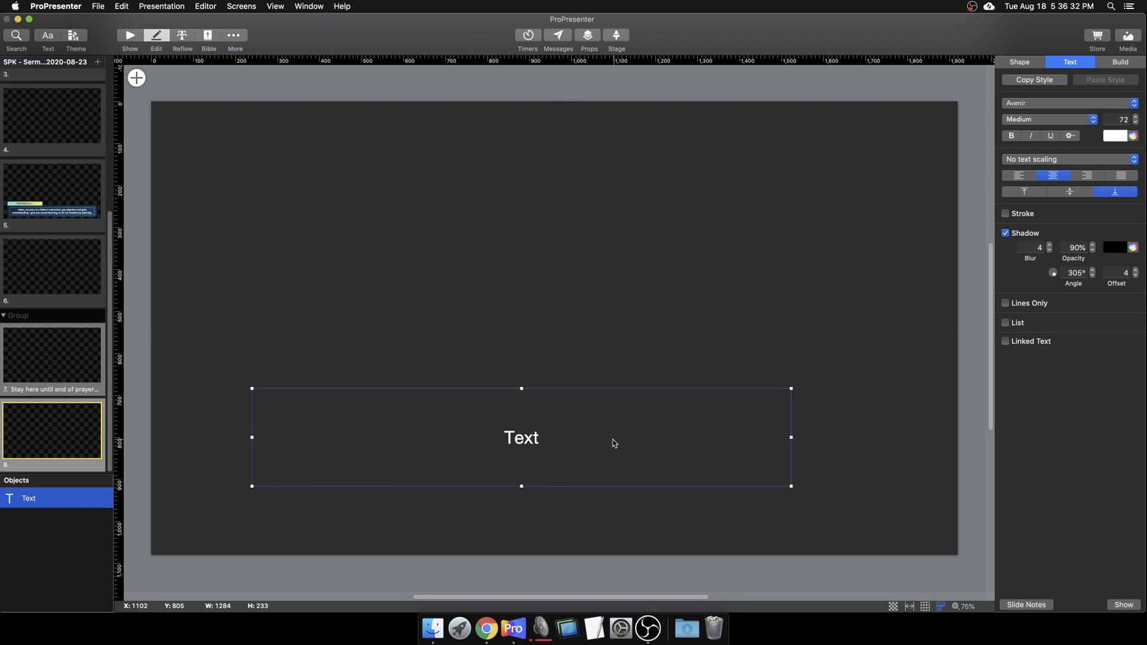
drag(612, 440, 634, 294)
double_click(532, 296)
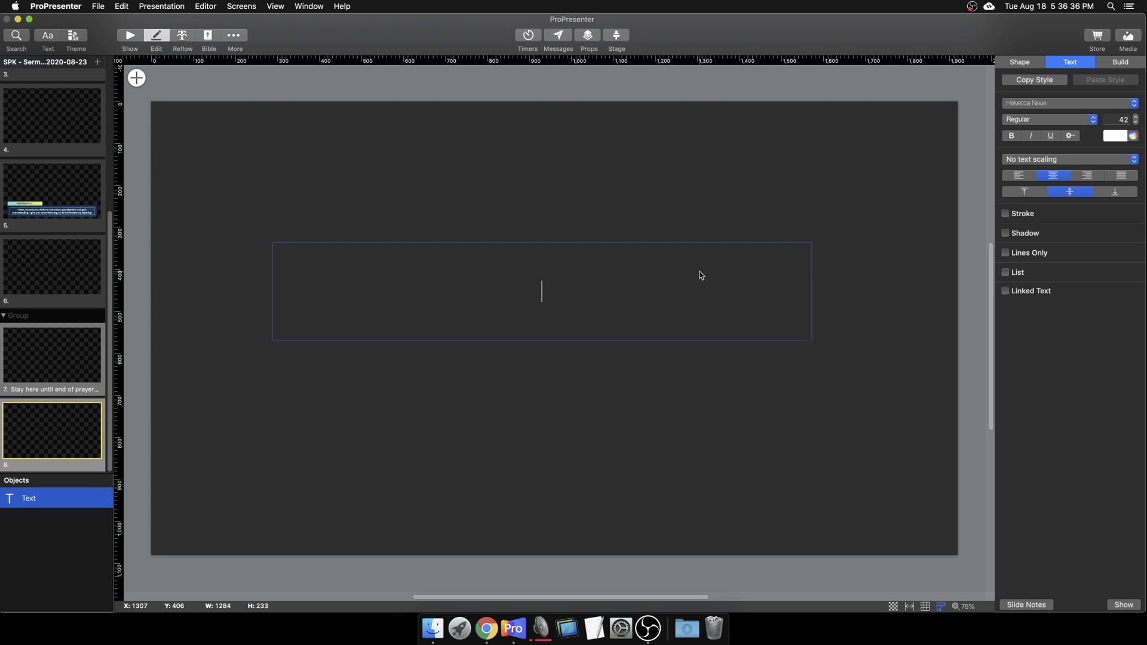
Step: Type 'Placehold text', format it Avenir Next Medium 64 pt, and move the box lower
text(Placehold text)
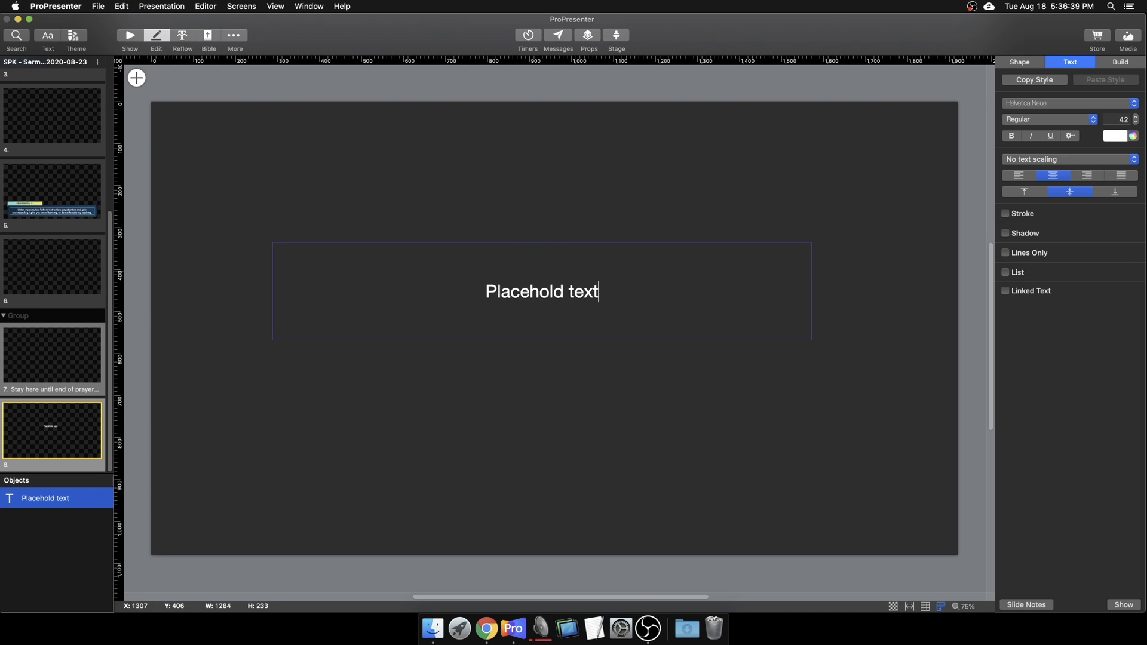
key(super+a)
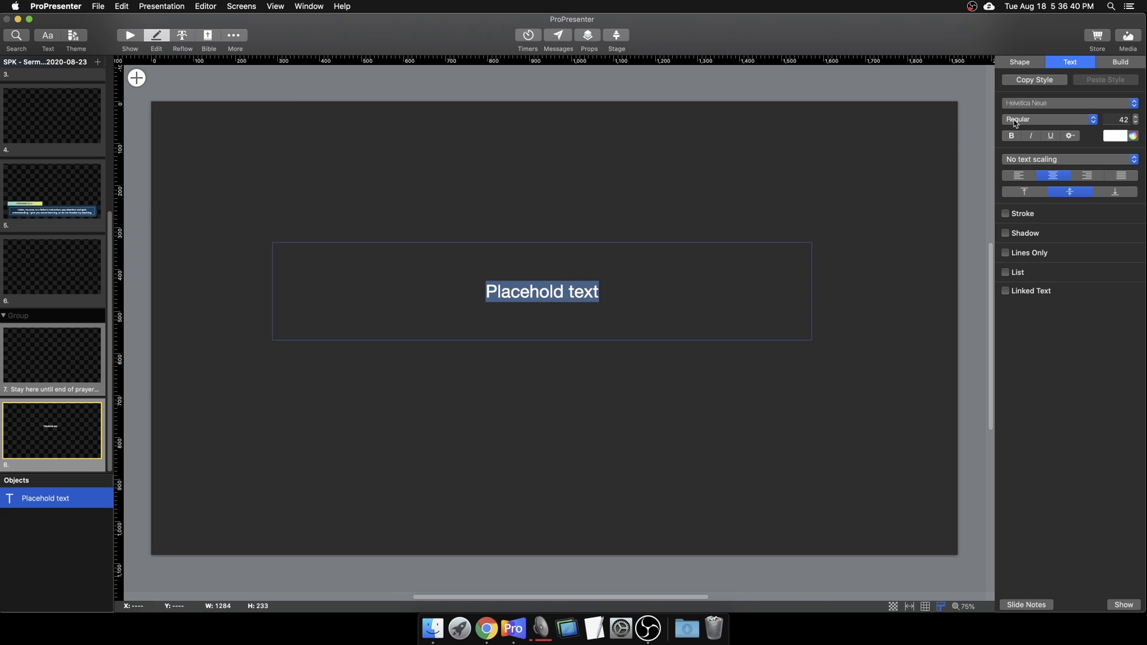
click(1032, 105)
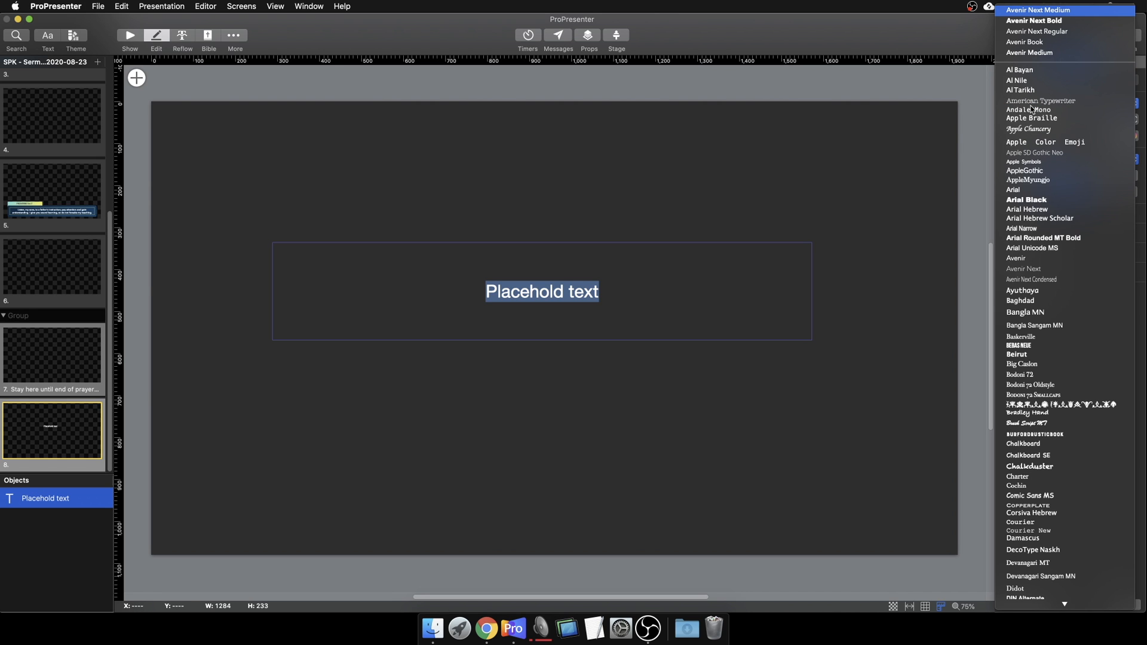
key(Return)
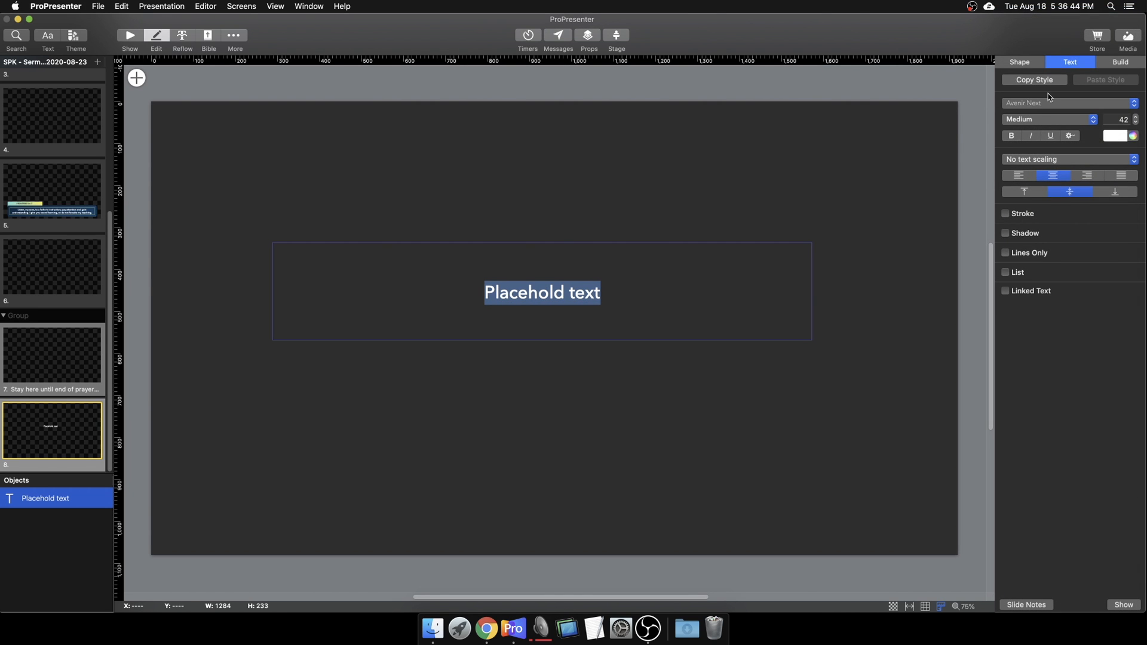
click(1119, 121)
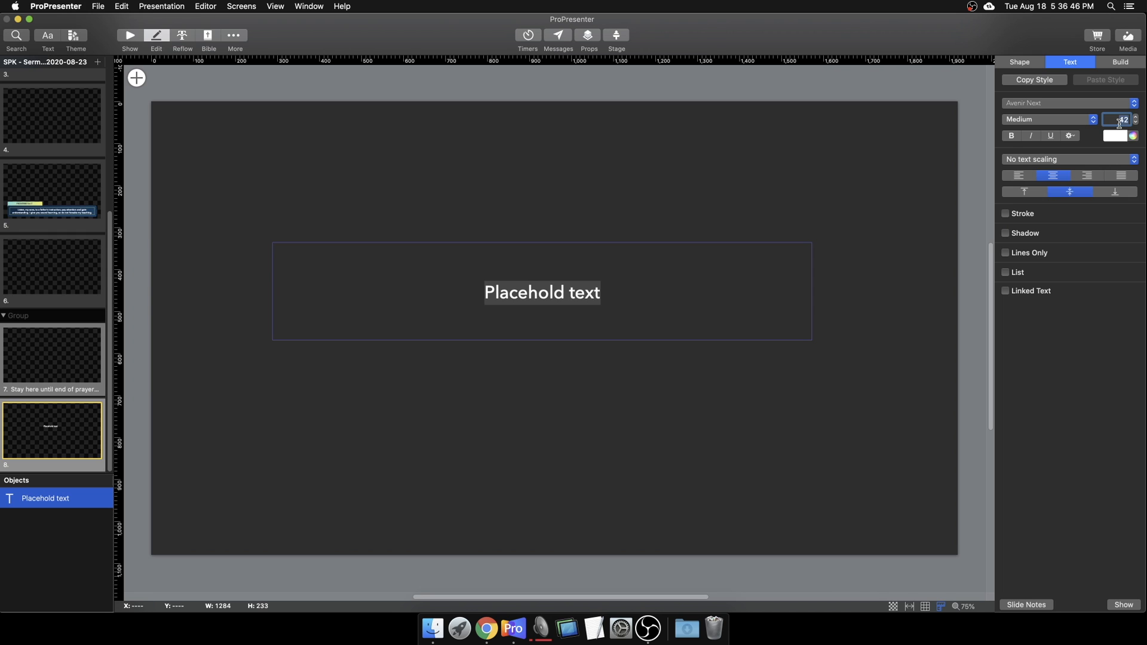
text(64)
key(Return)
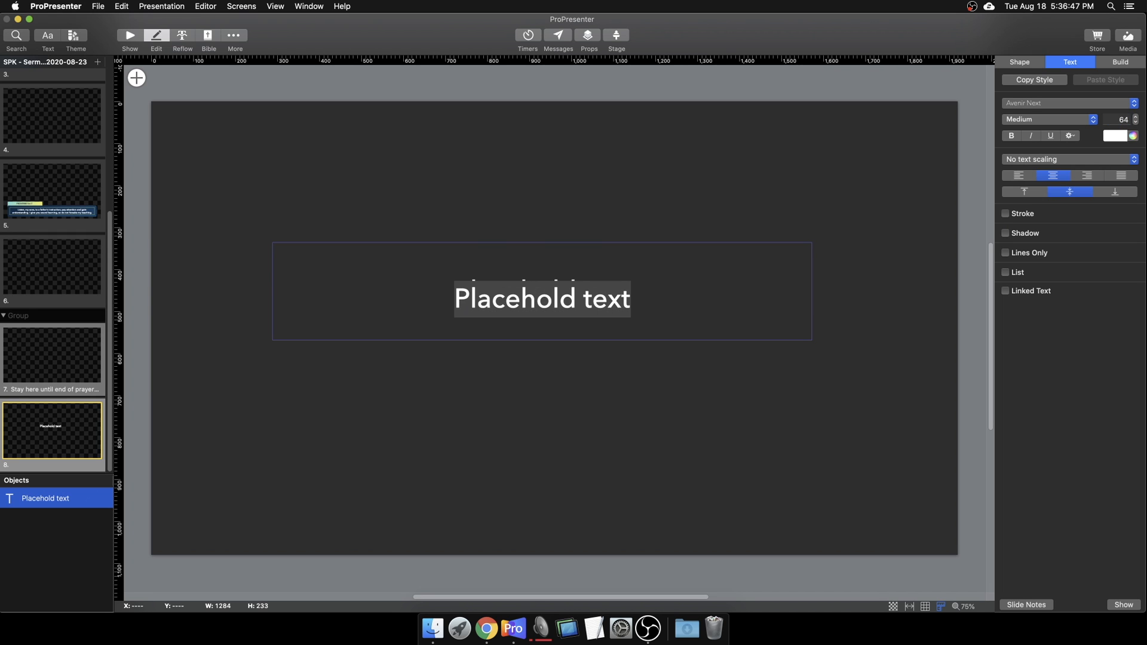
click(711, 233)
drag(622, 295, 500, 386)
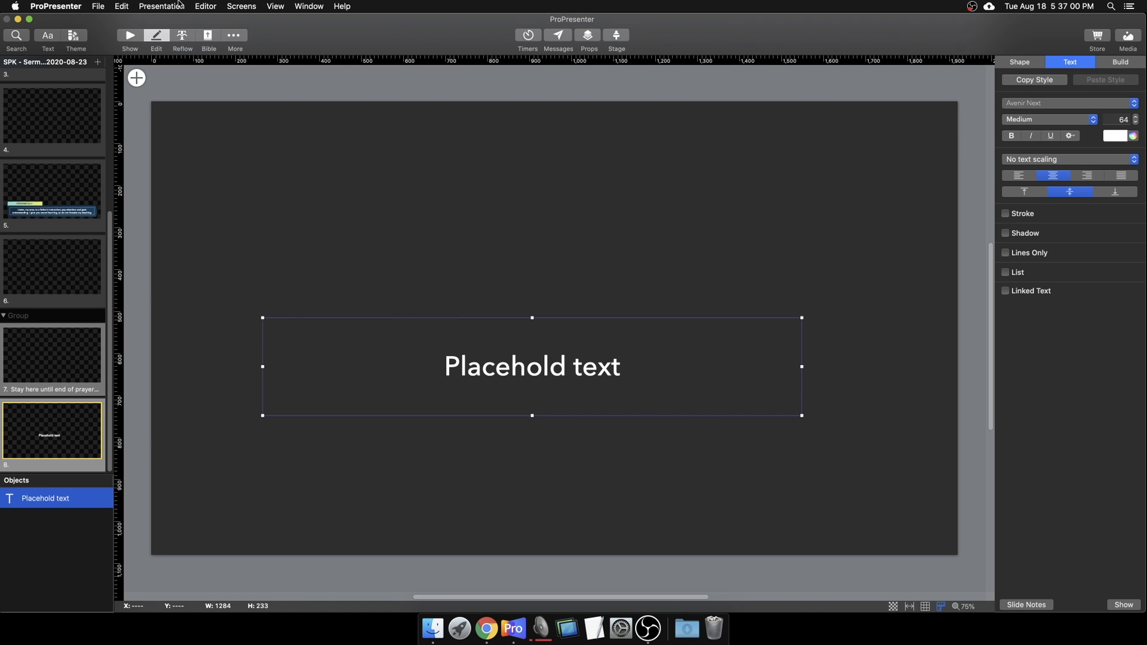
Step: Add a blue rounded rectangle and move it to the slide's lower left
click(136, 79)
mouse_move(179, 113)
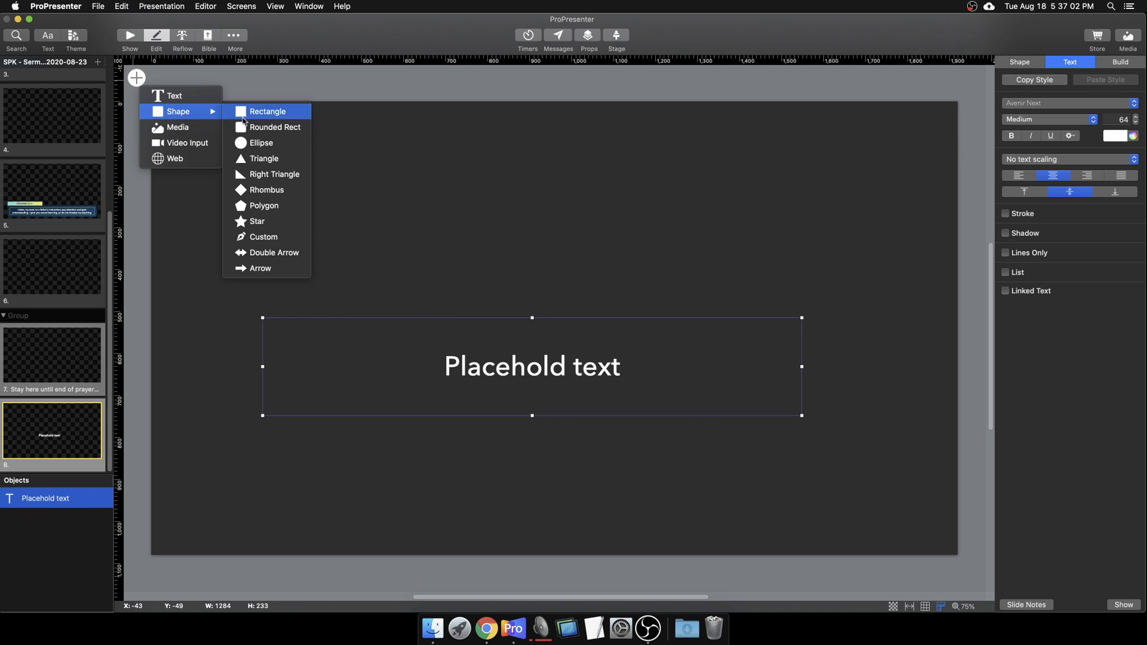
click(293, 125)
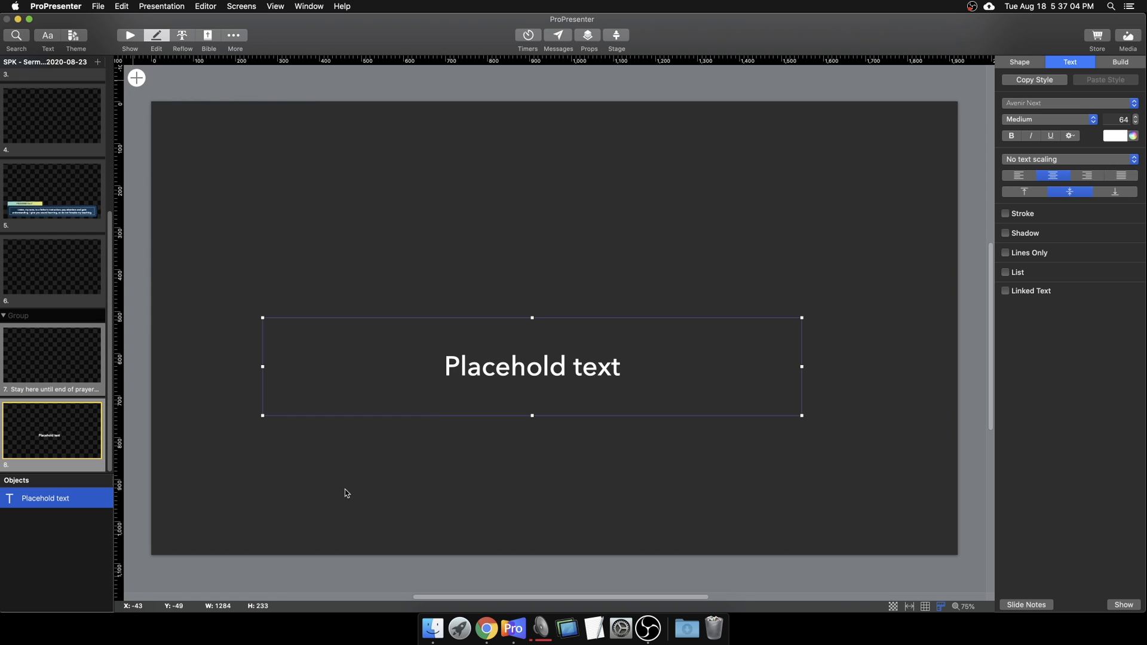
drag(529, 335, 389, 472)
Step: Place the Placehold text above the rectangle and send the rectangle to back
click(510, 362)
drag(509, 363, 353, 457)
click(328, 498)
right_click(332, 498)
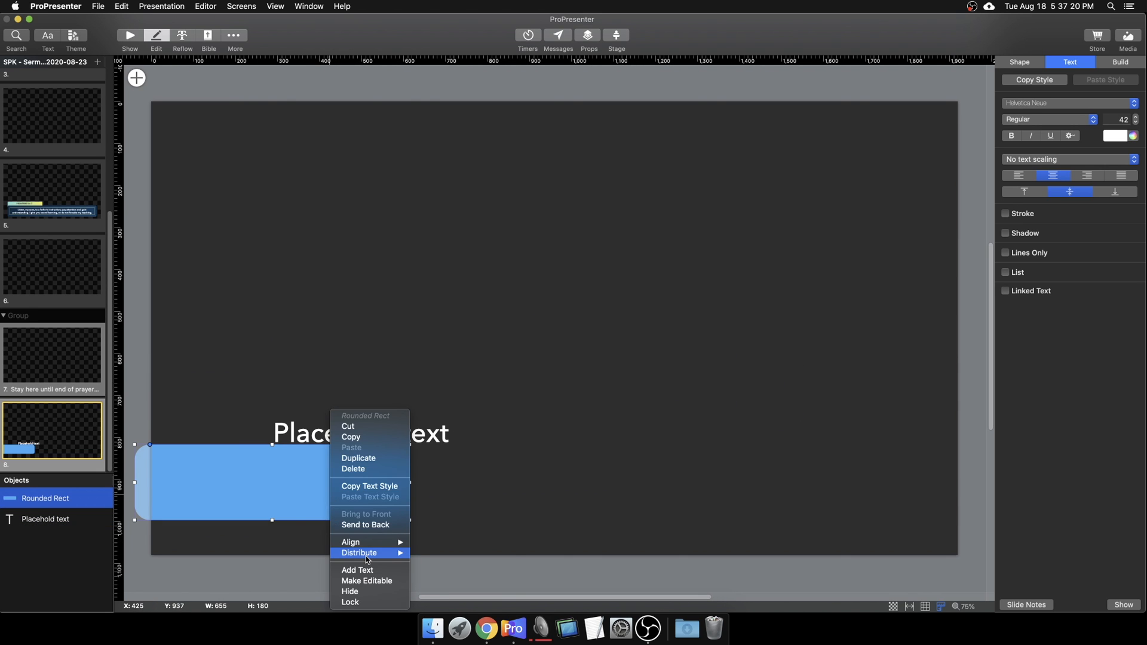
click(366, 525)
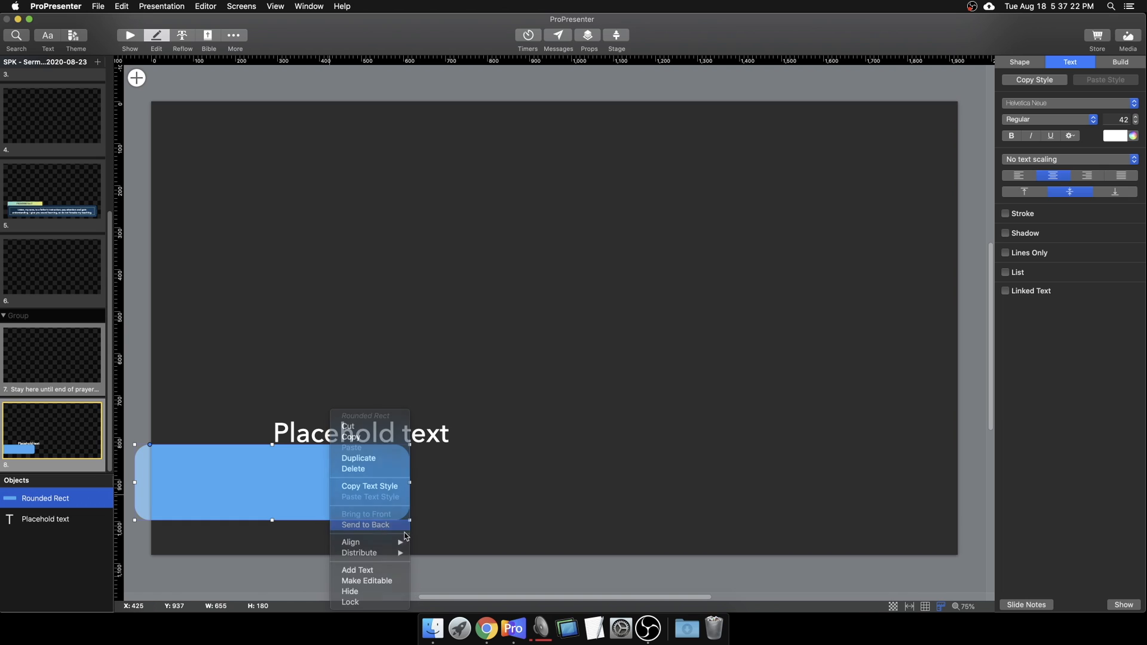
click(70, 499)
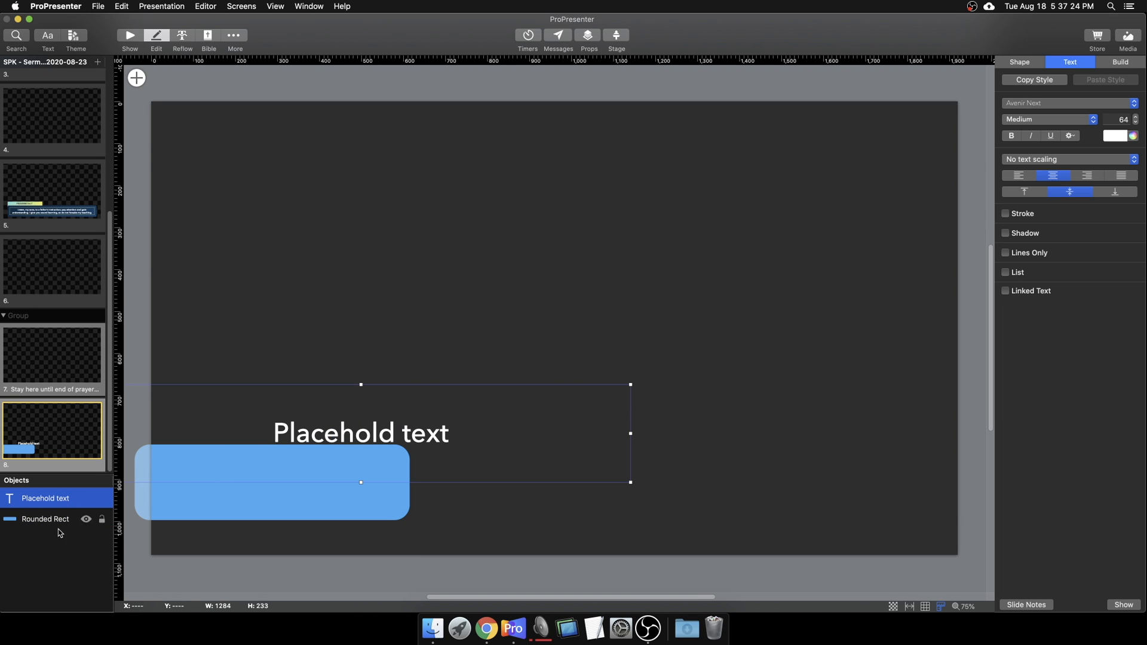
Step: Move the Placehold text box onto the blue rectangle and resize it to 615 × 180
mouse_move(42, 522)
mouse_down()
mouse_move(45, 491)
mouse_move(43, 536)
mouse_up()
click(46, 500)
drag(366, 431, 481, 426)
drag(275, 438, 220, 482)
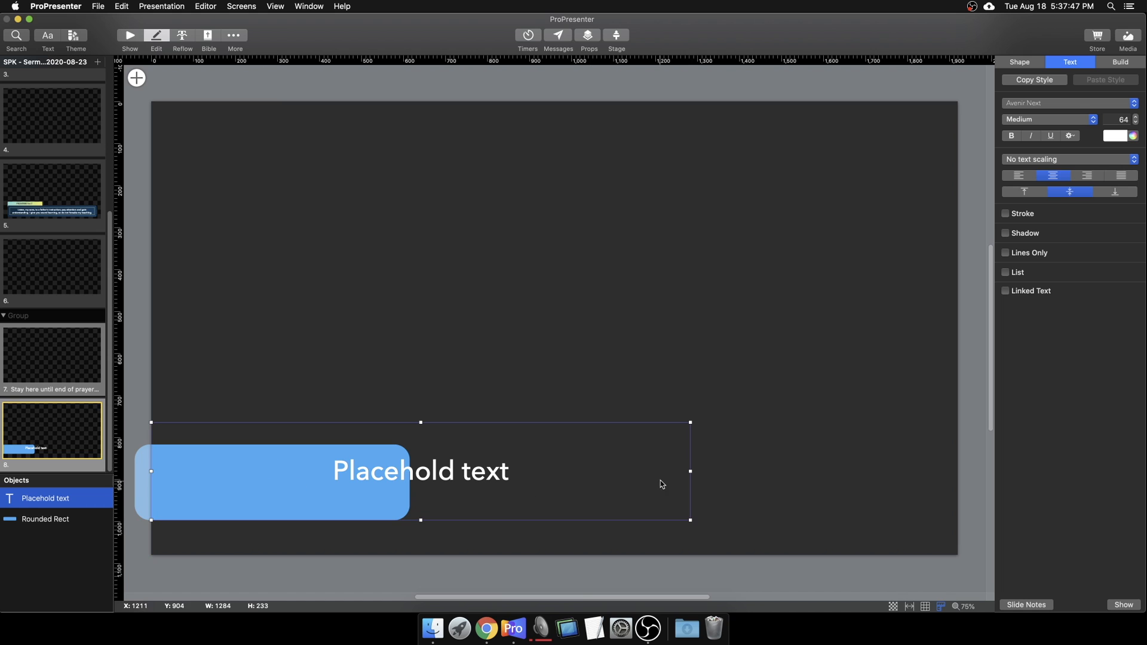
drag(691, 472, 413, 483)
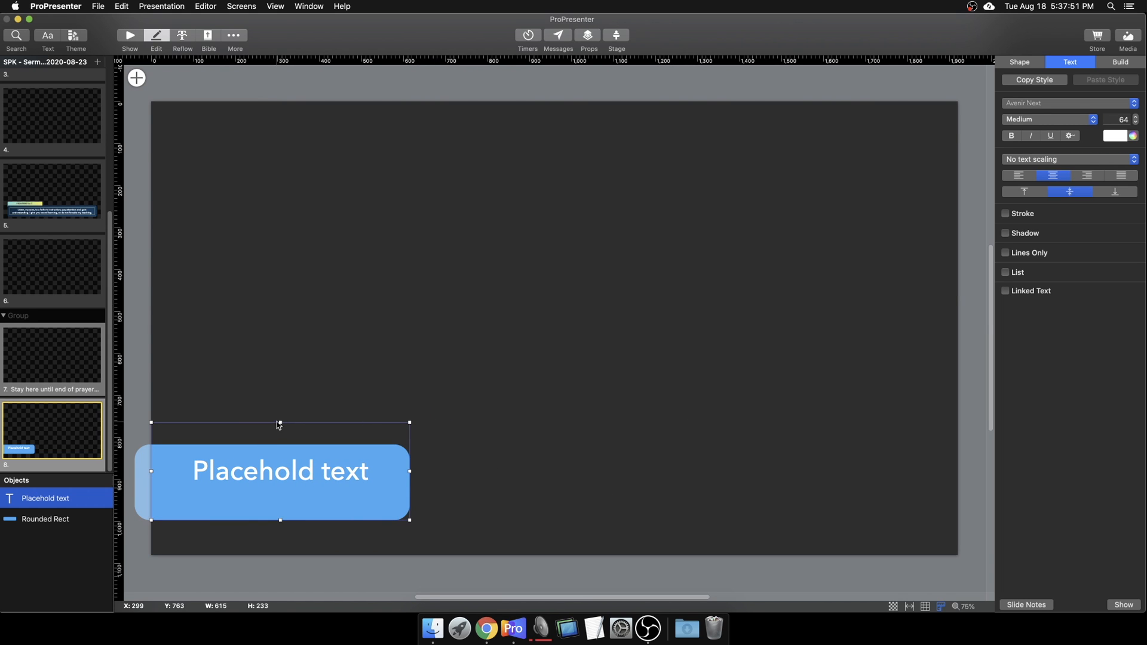
drag(279, 421, 279, 444)
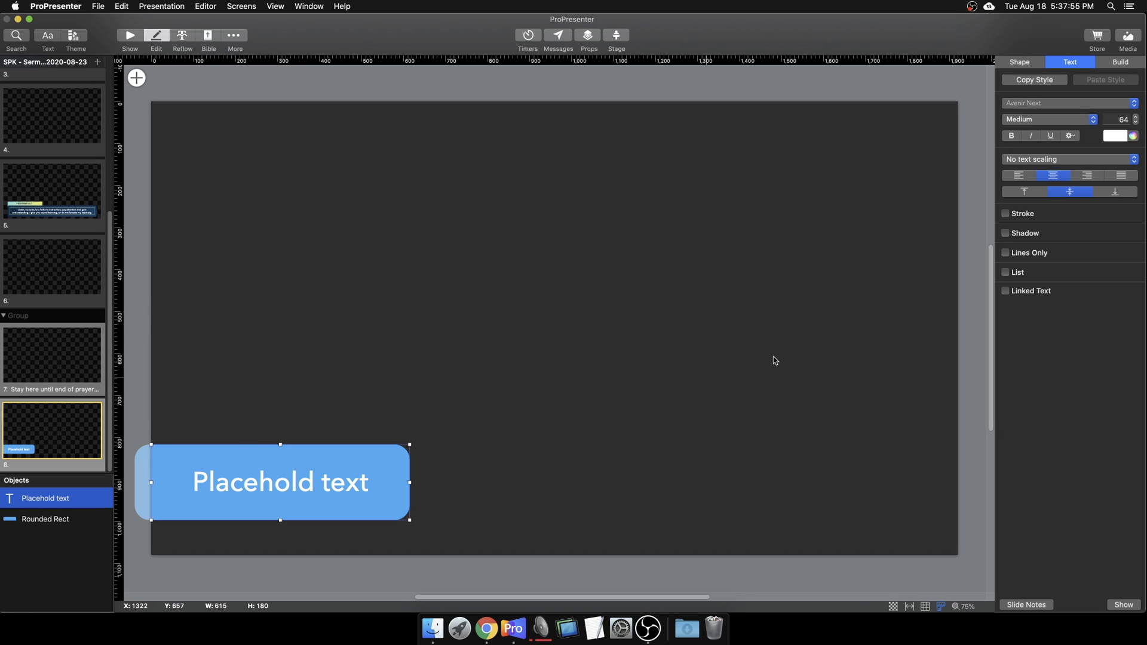
Step: Try the text alignment options, ending with the text centred horizontally and vertically
click(1022, 192)
click(1070, 191)
click(1109, 191)
click(1087, 176)
click(1018, 176)
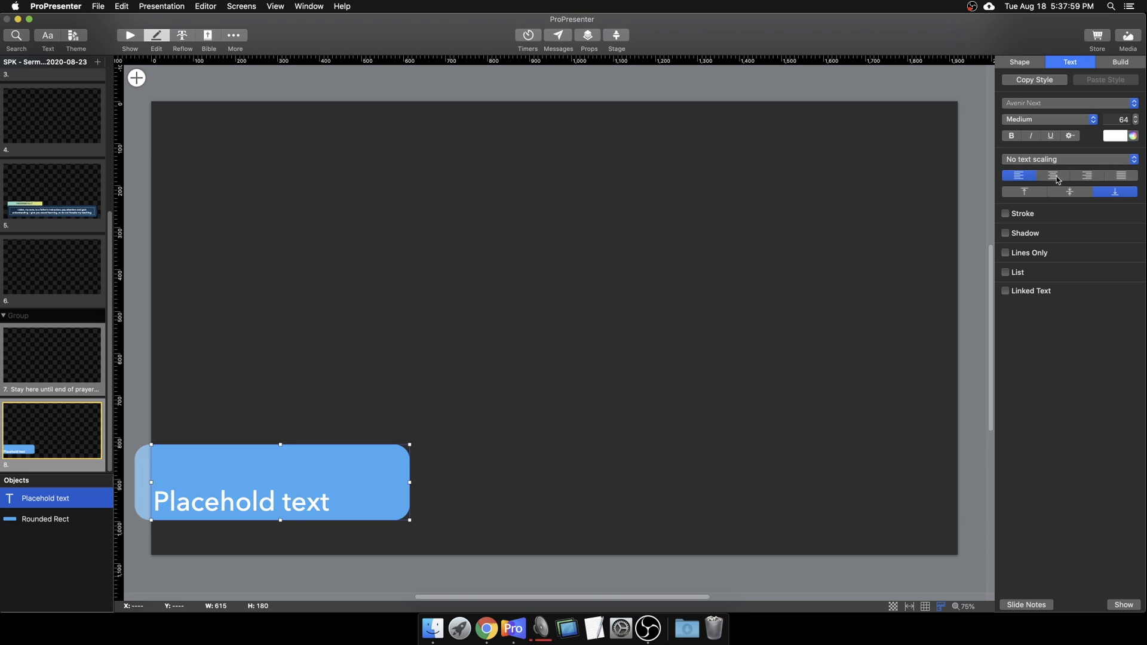
click(1053, 176)
click(1122, 176)
click(1053, 176)
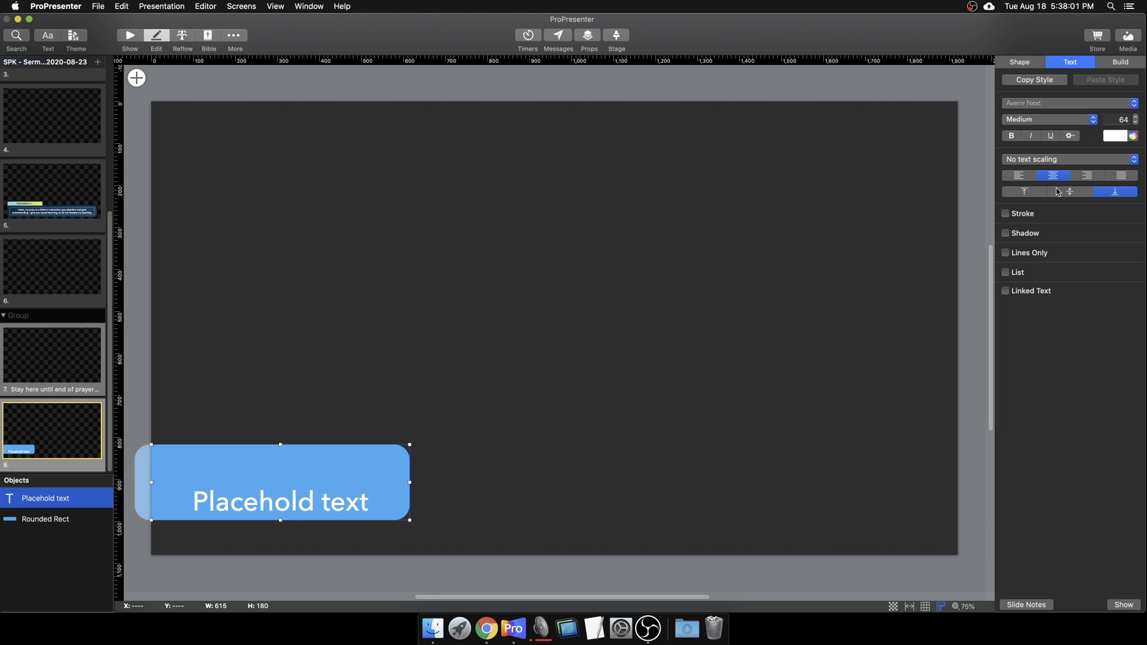
click(1070, 191)
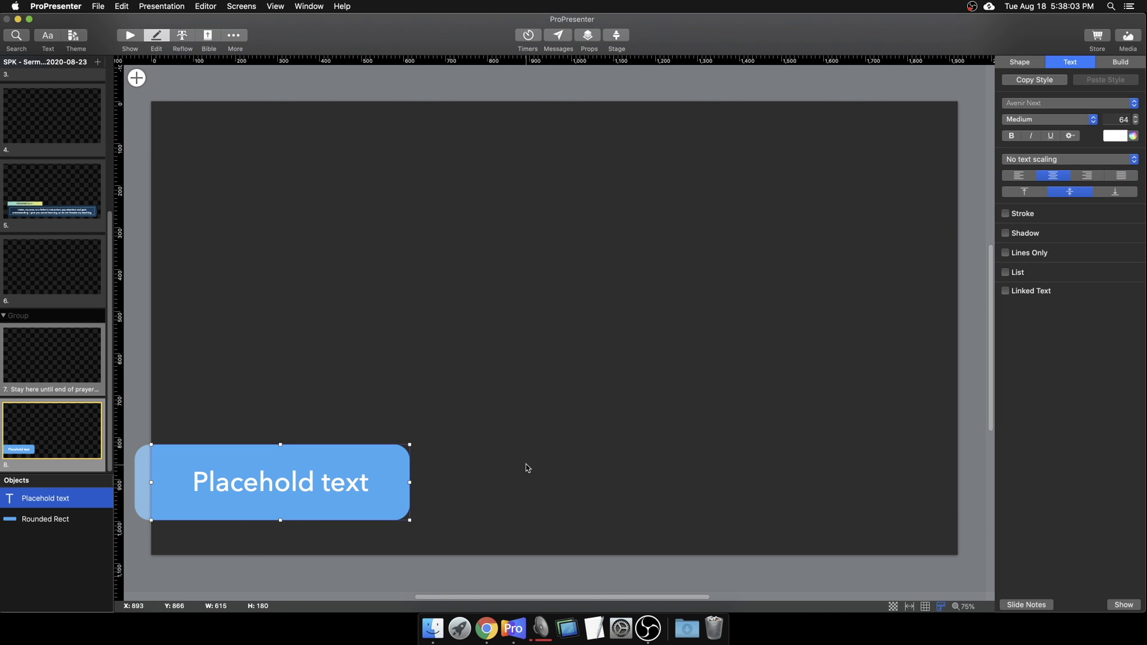
Step: Set Text scaling to 'Scale text up to fit container' and extend the box top and bottom
click(1087, 159)
click(1063, 173)
click(1027, 159)
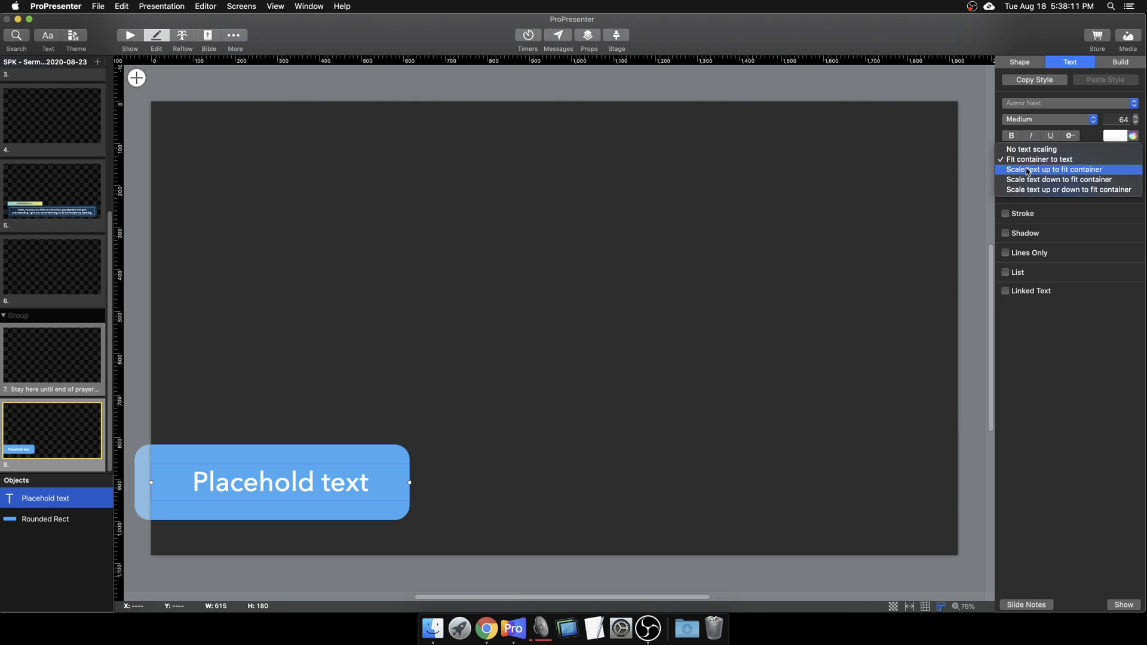
click(1027, 171)
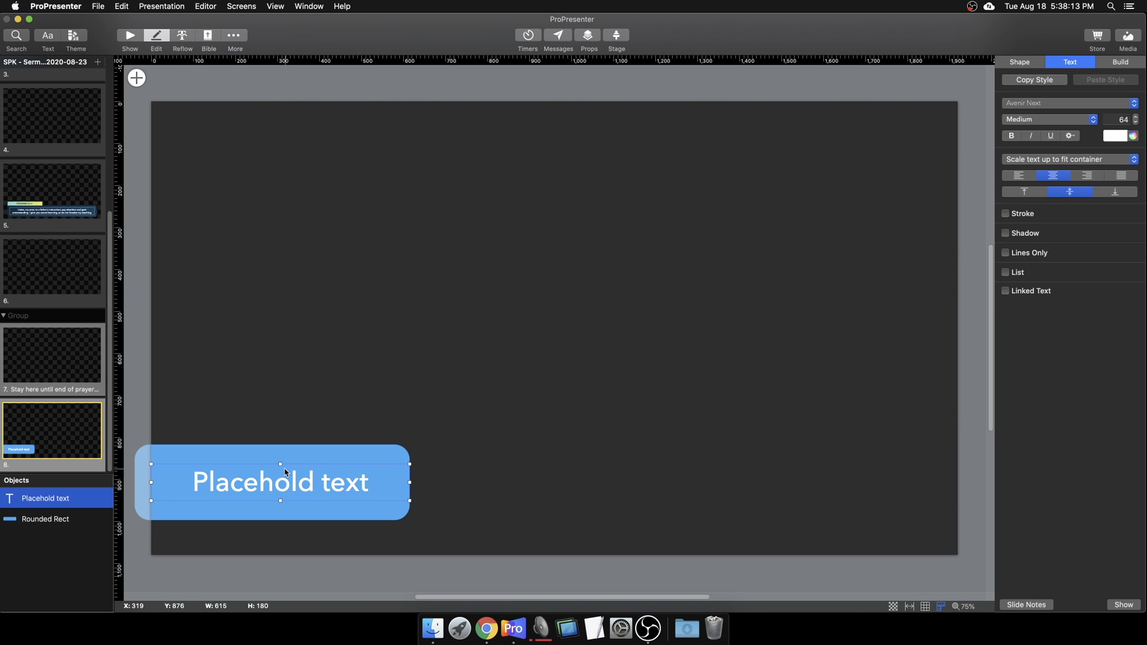
drag(281, 464, 280, 446)
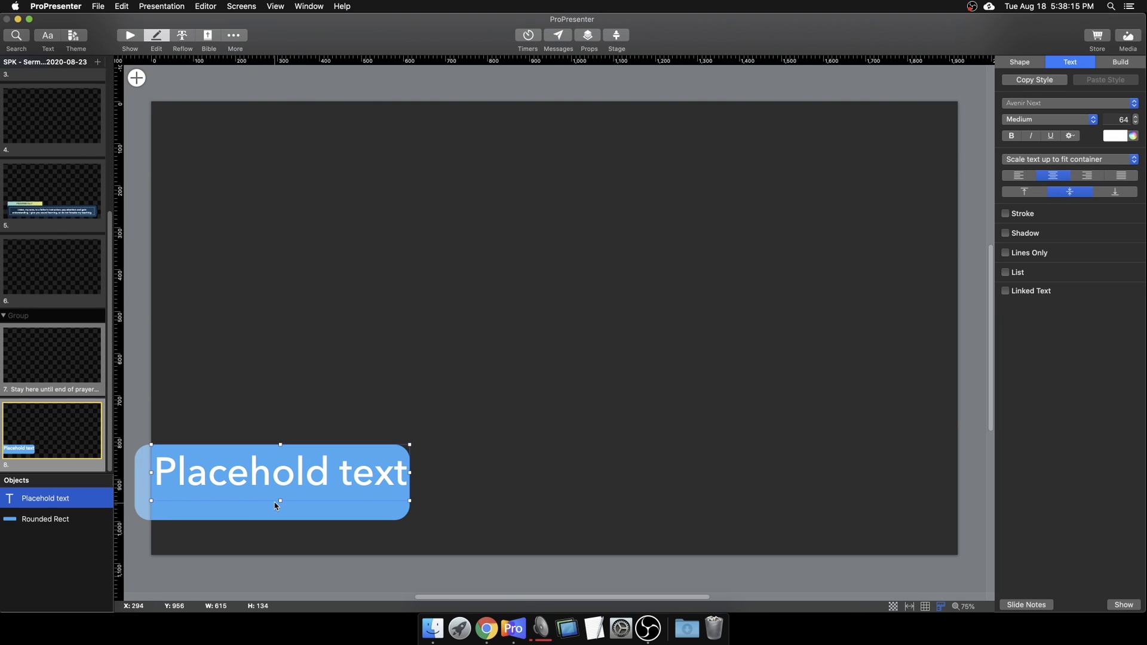
drag(280, 501, 281, 519)
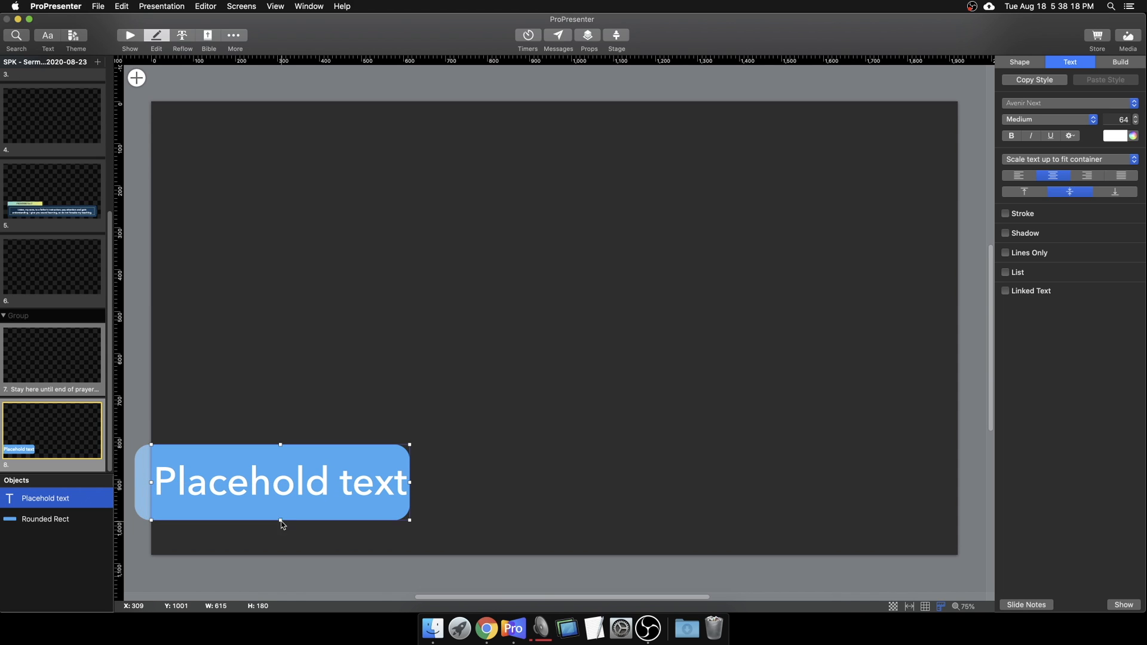
Step: Append 'more words shrinks the text size' to the Placehold text
double_click(320, 491)
text(more wor)
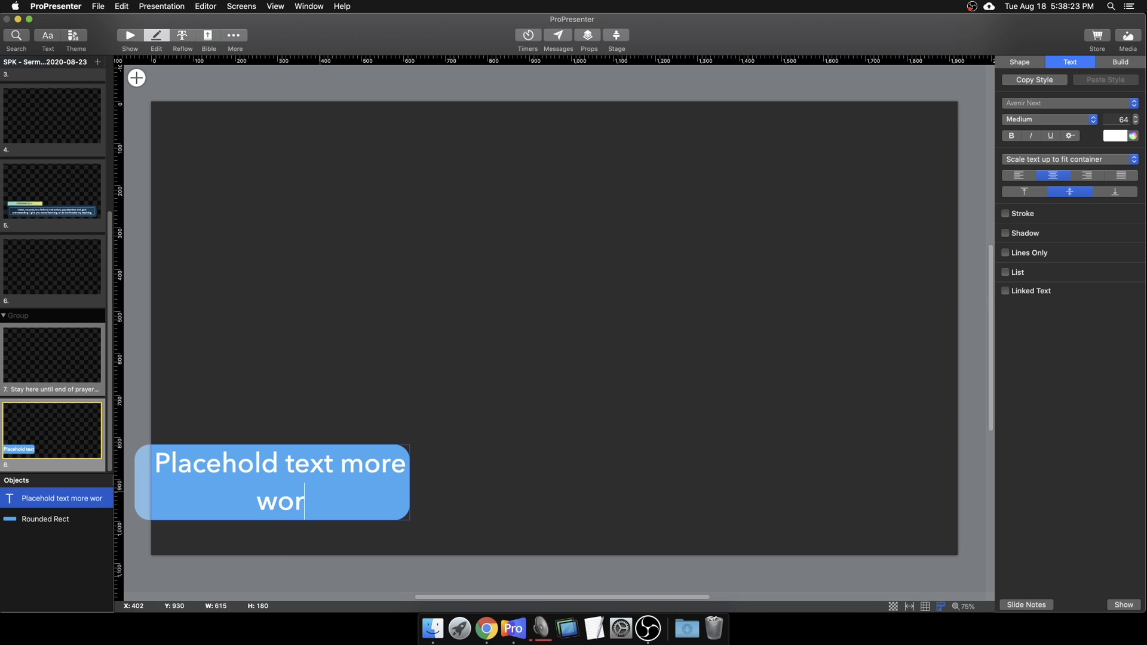
text(ds shrinks the )
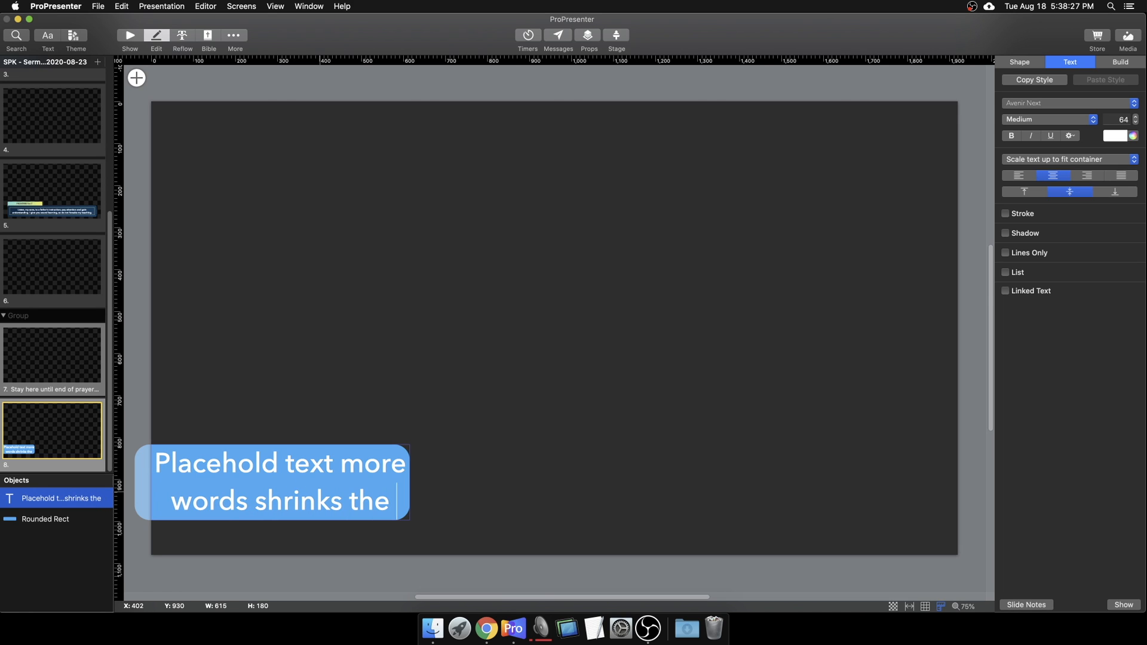
text(text size)
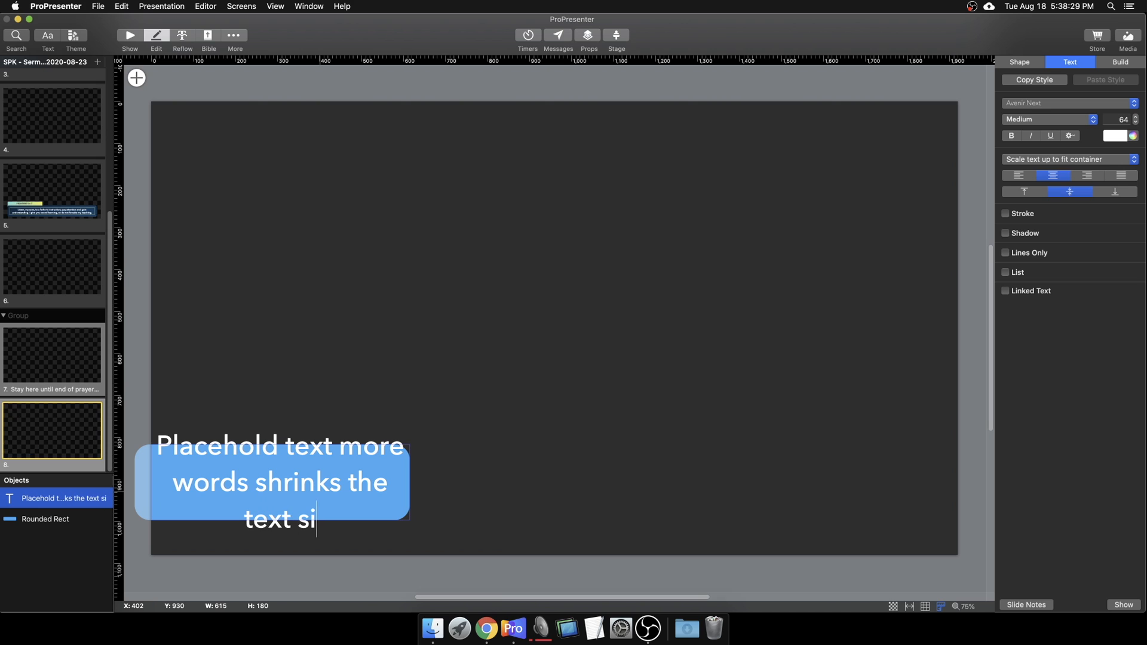
click(420, 420)
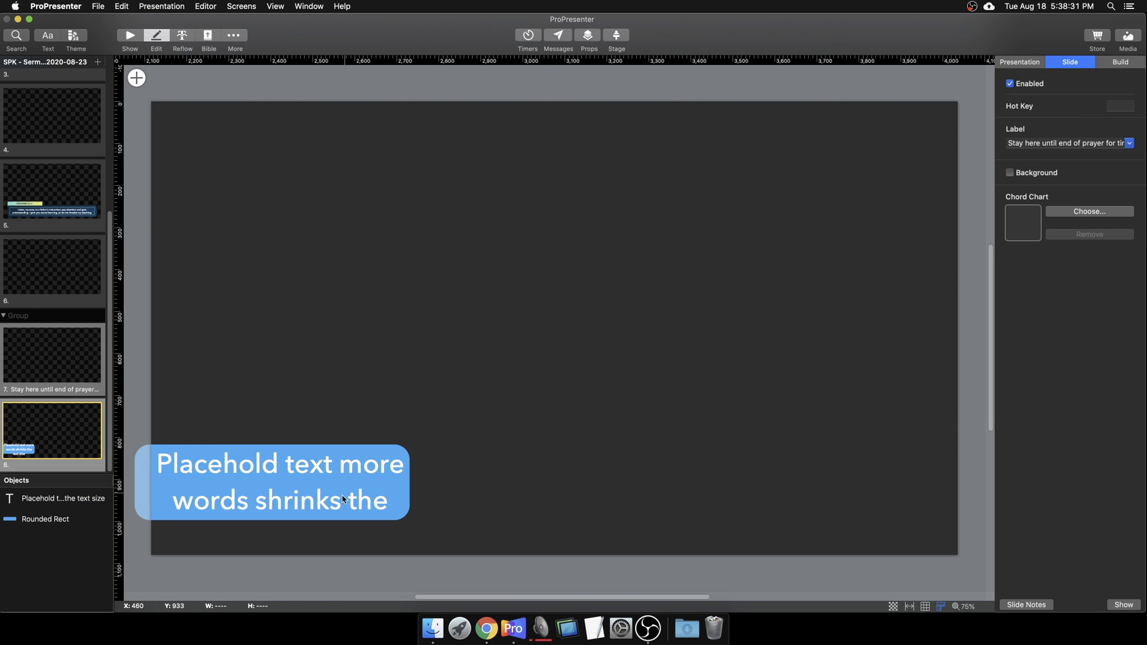
Step: Set Text scaling to No text scaling and delete the added words
double_click(341, 503)
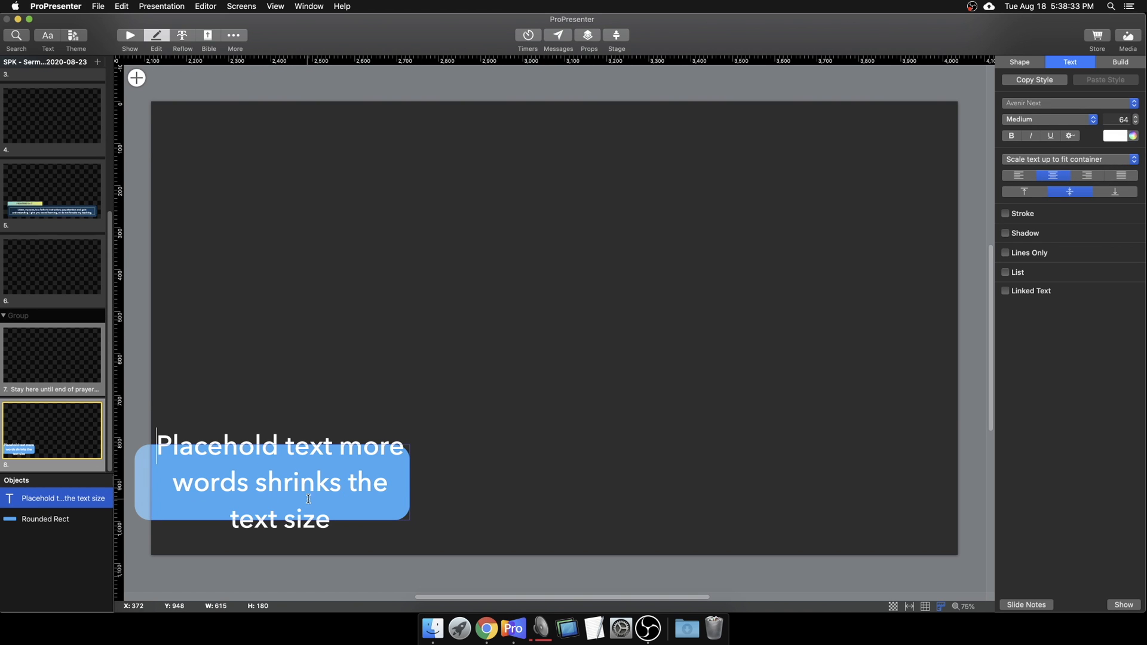
drag(358, 514, 159, 430)
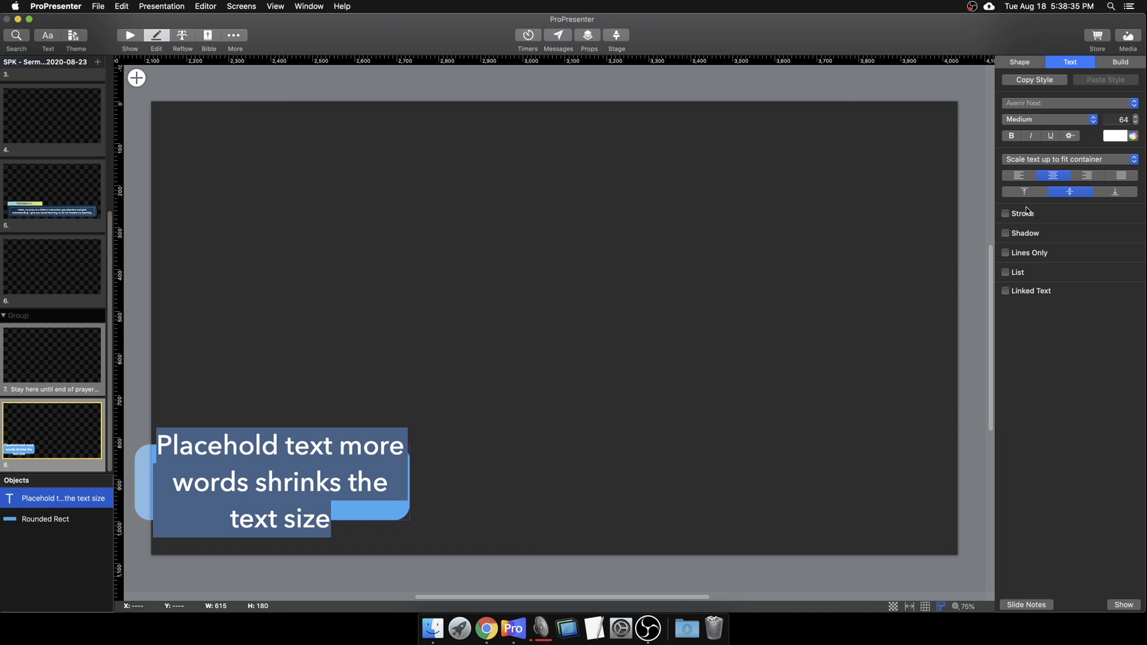
click(1035, 159)
click(1033, 139)
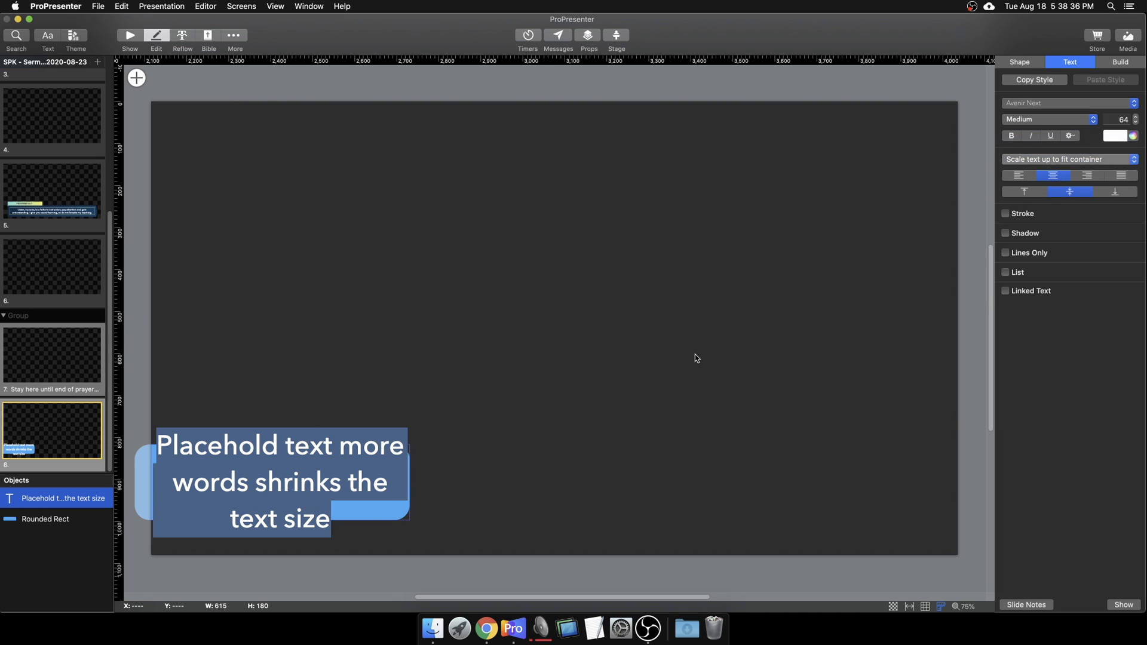
click(330, 482)
drag(339, 450, 353, 526)
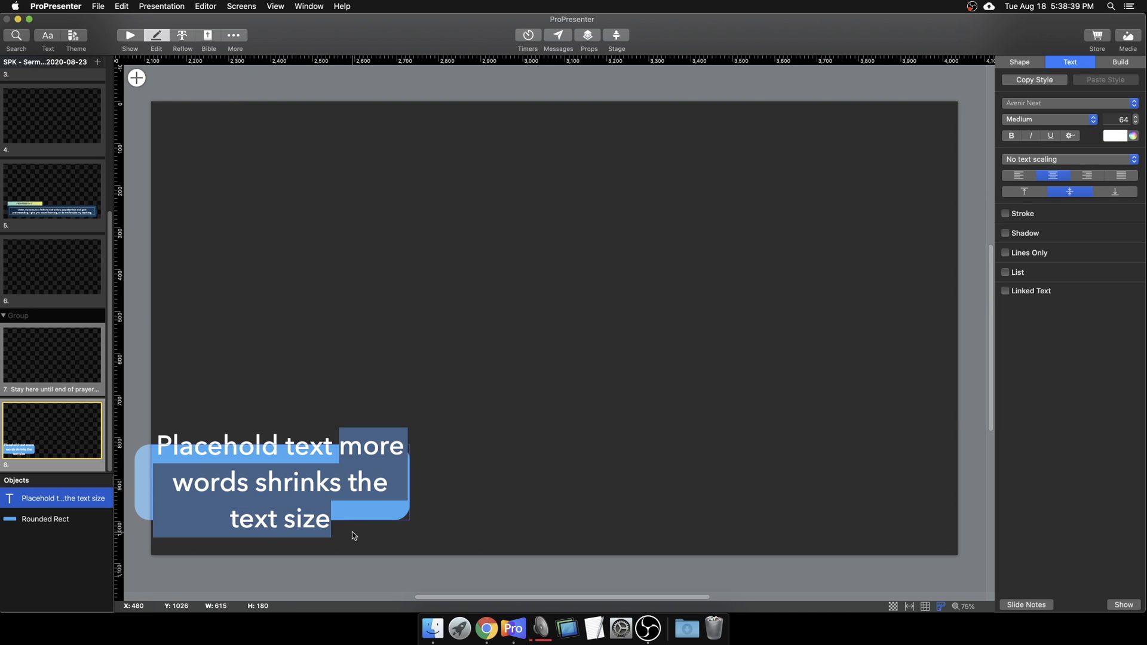
key(BackSpace)
click(580, 433)
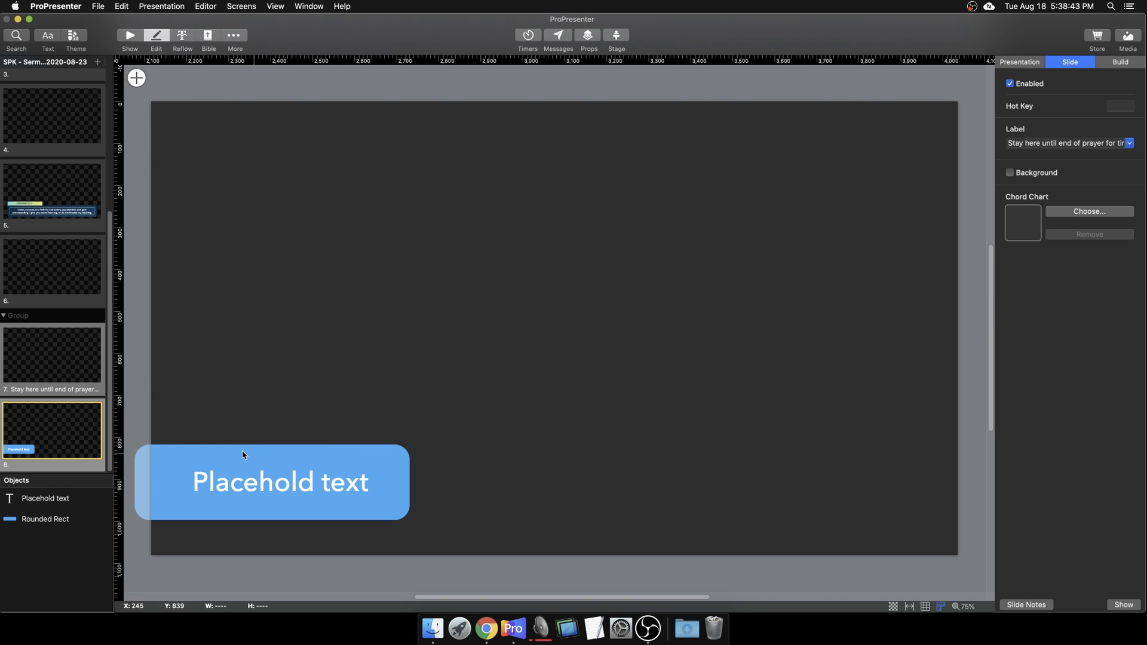
Step: Select the rounded rectangle behind the Placehold text in the Objects list
click(293, 491)
click(70, 530)
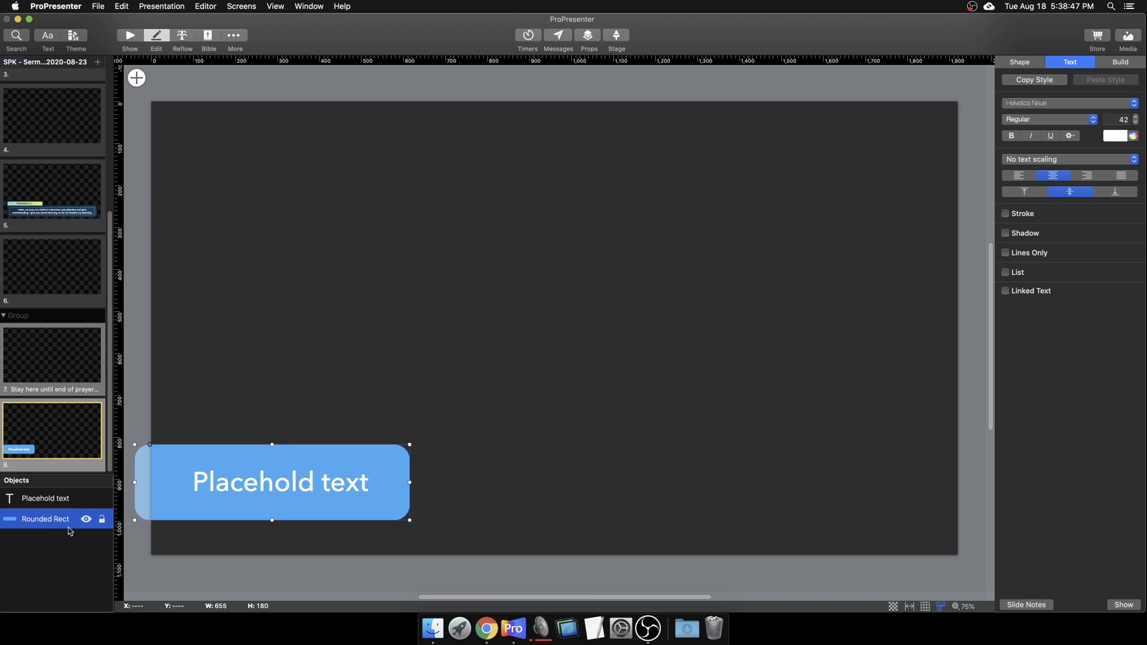
click(54, 499)
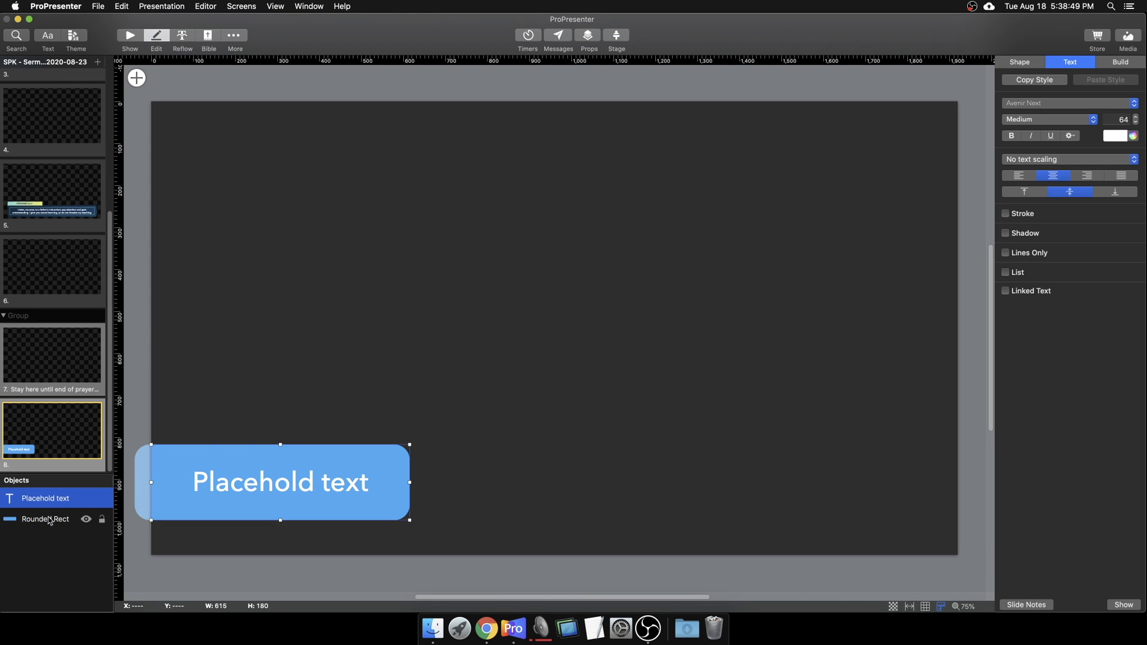
click(50, 521)
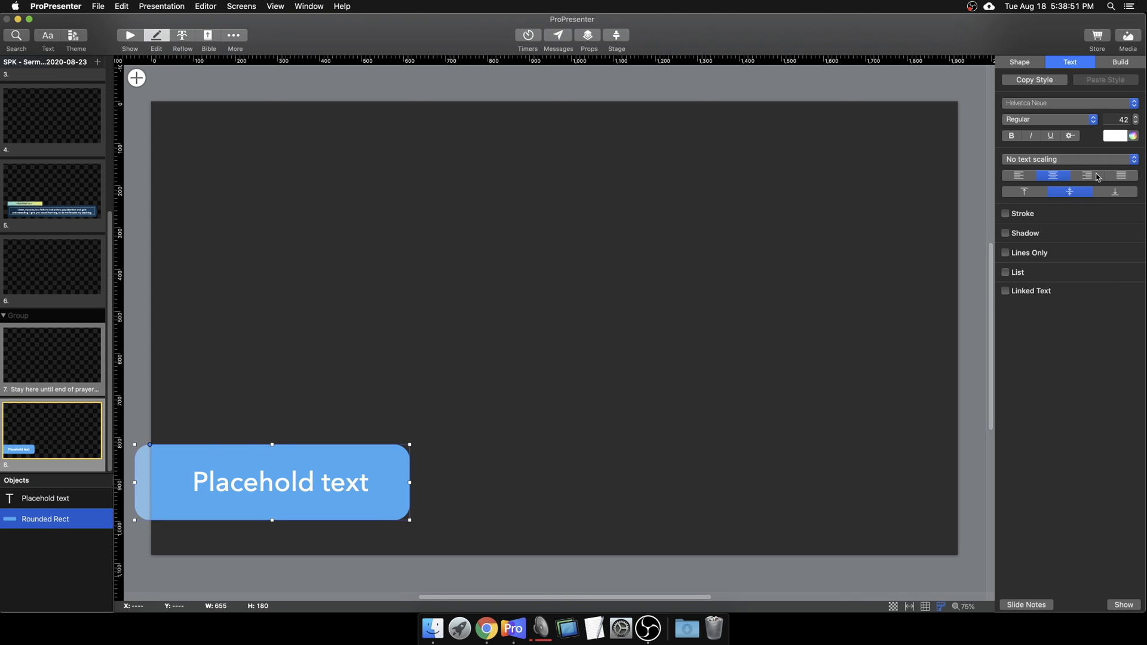
Step: Change the rectangle's Fill from Color to Gradient in the Shape settings
click(1122, 63)
click(1020, 63)
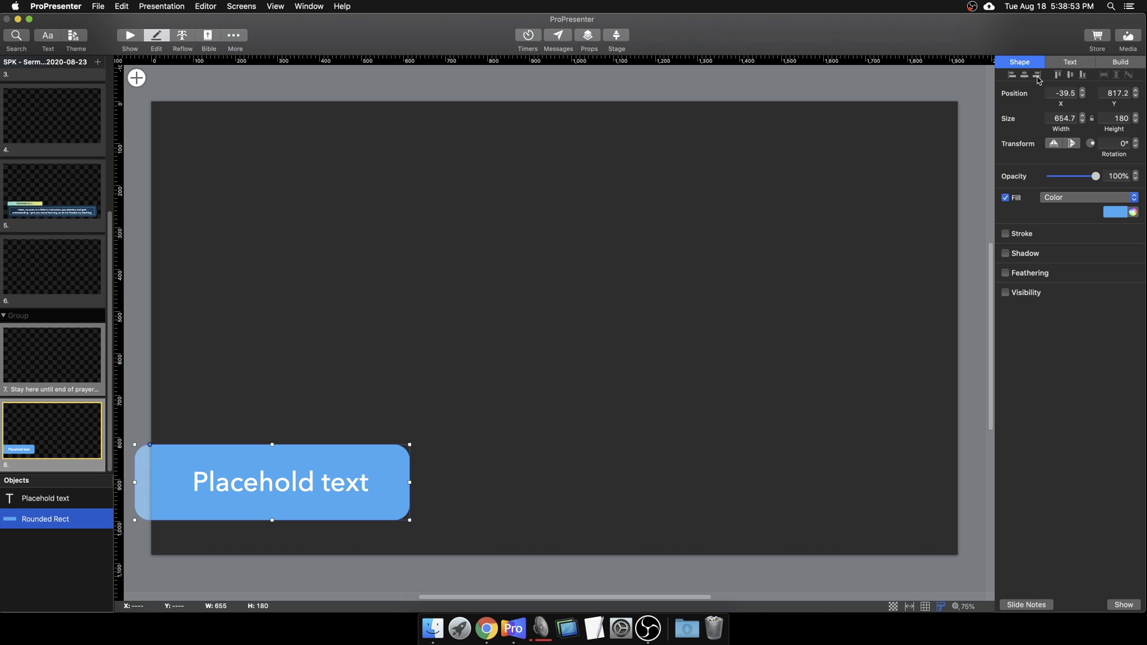
click(1068, 199)
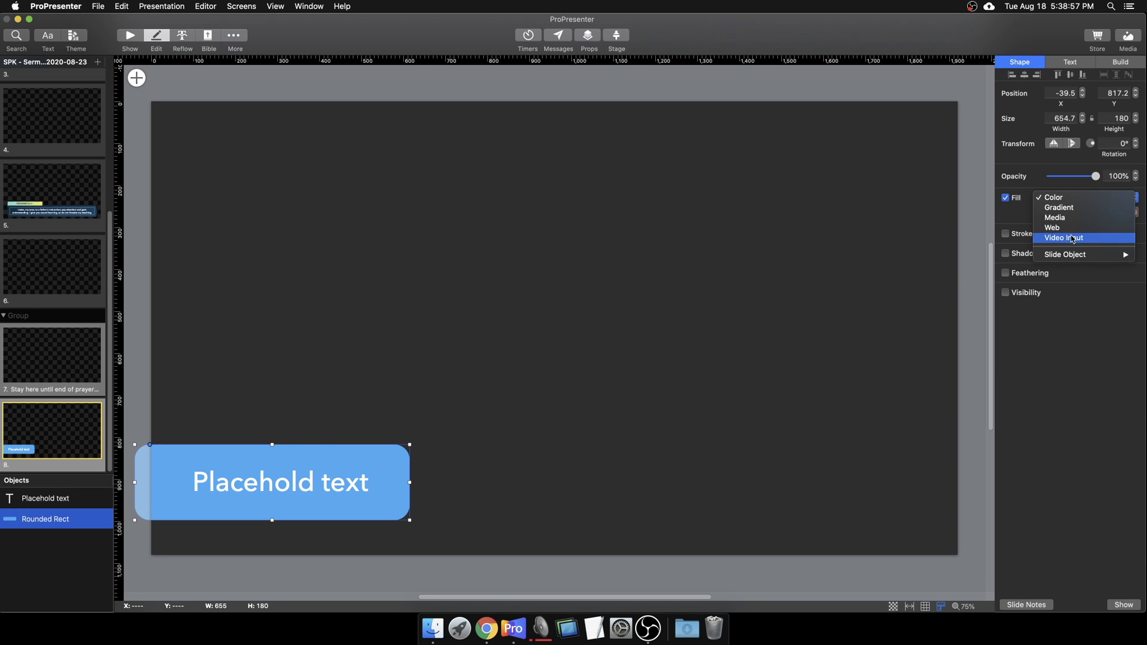
click(1059, 207)
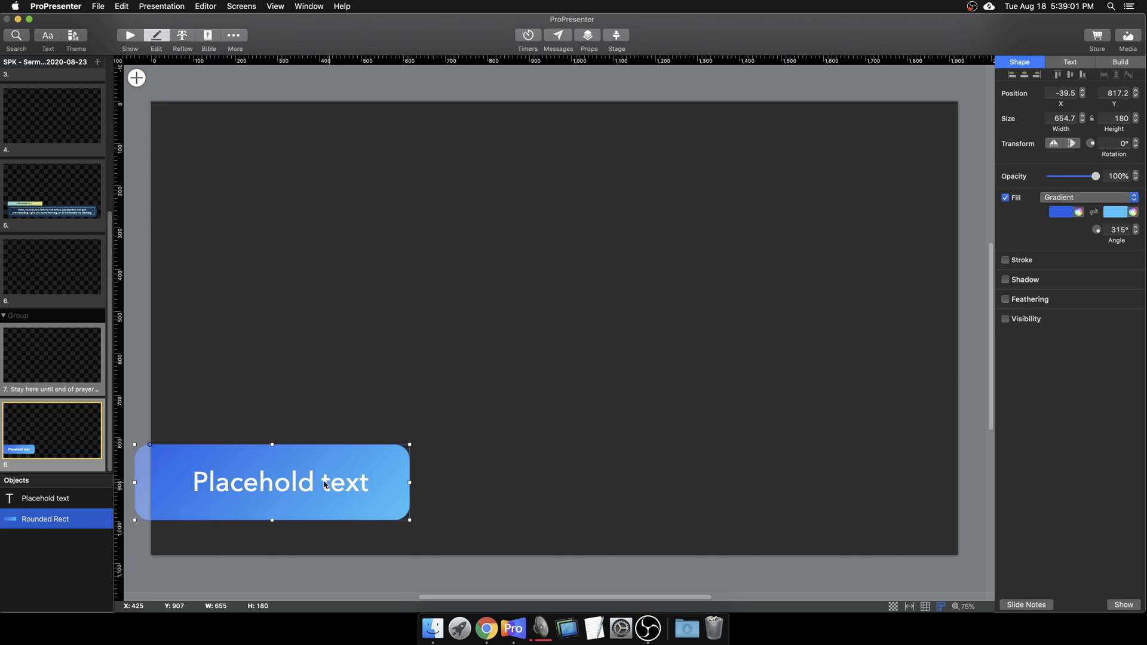
click(516, 509)
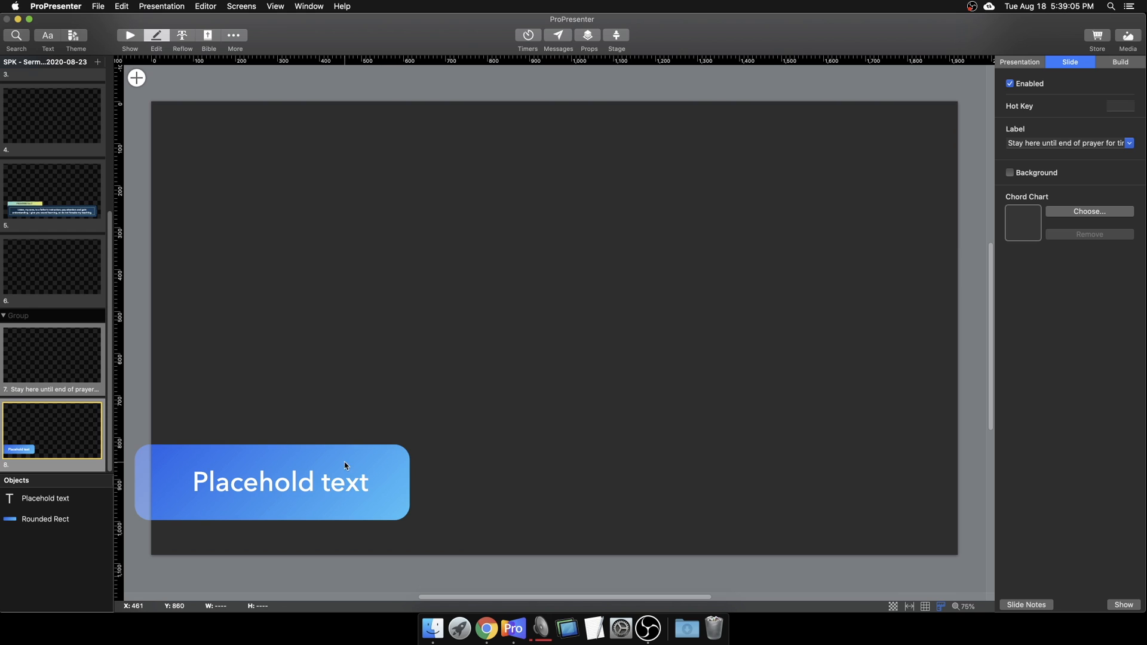
Step: Trim the Placehold text box from its bottom, top and right handles
click(261, 458)
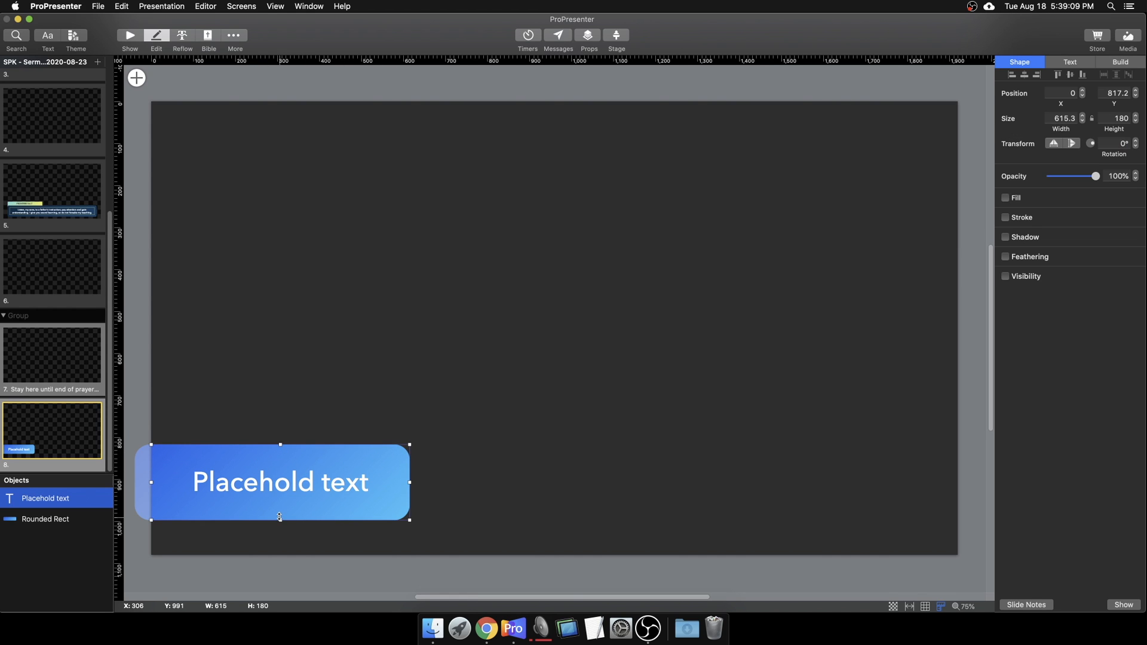
drag(280, 518, 280, 511)
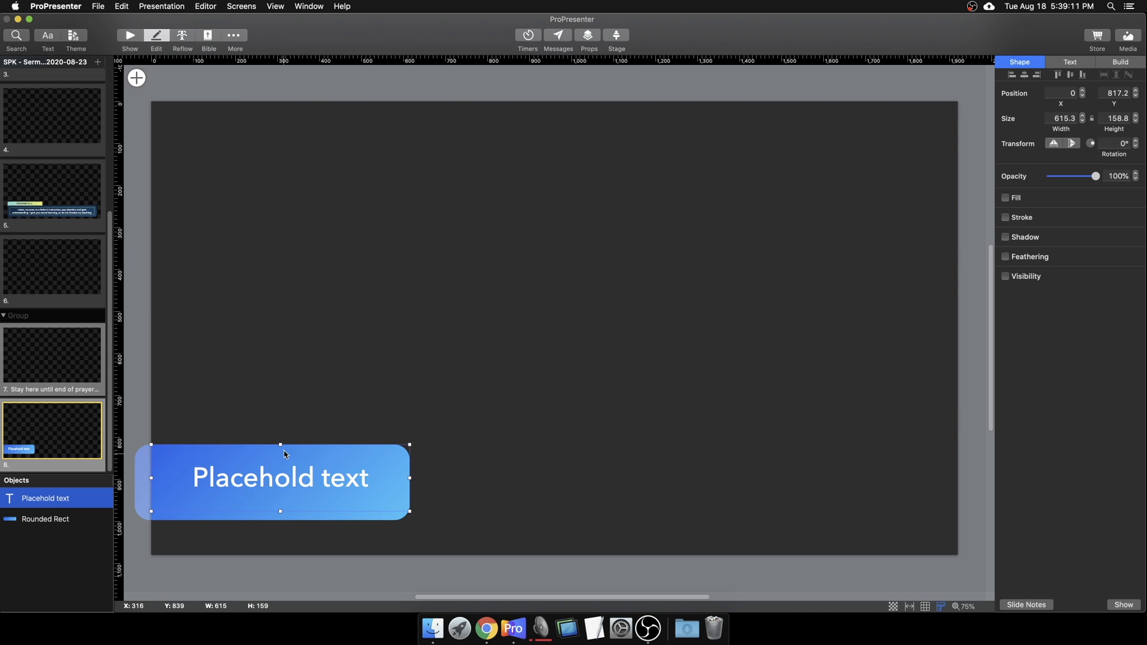
drag(281, 445, 281, 454)
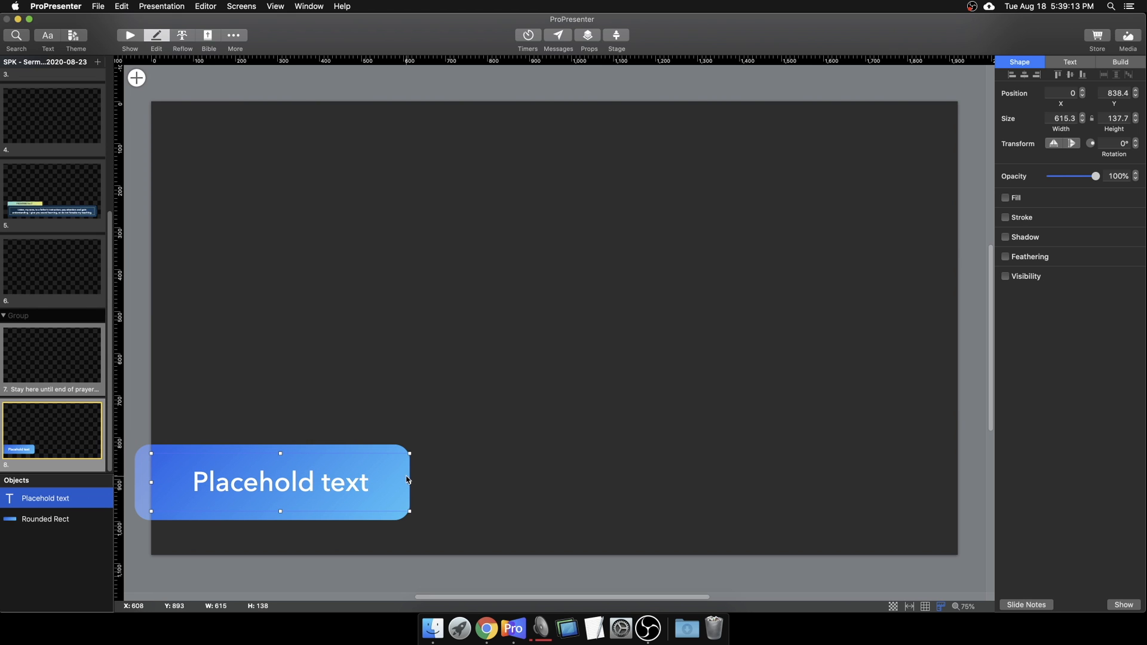
drag(410, 483, 395, 482)
click(328, 434)
Step: Add a 3 pt white outline to the Placehold text box
click(329, 494)
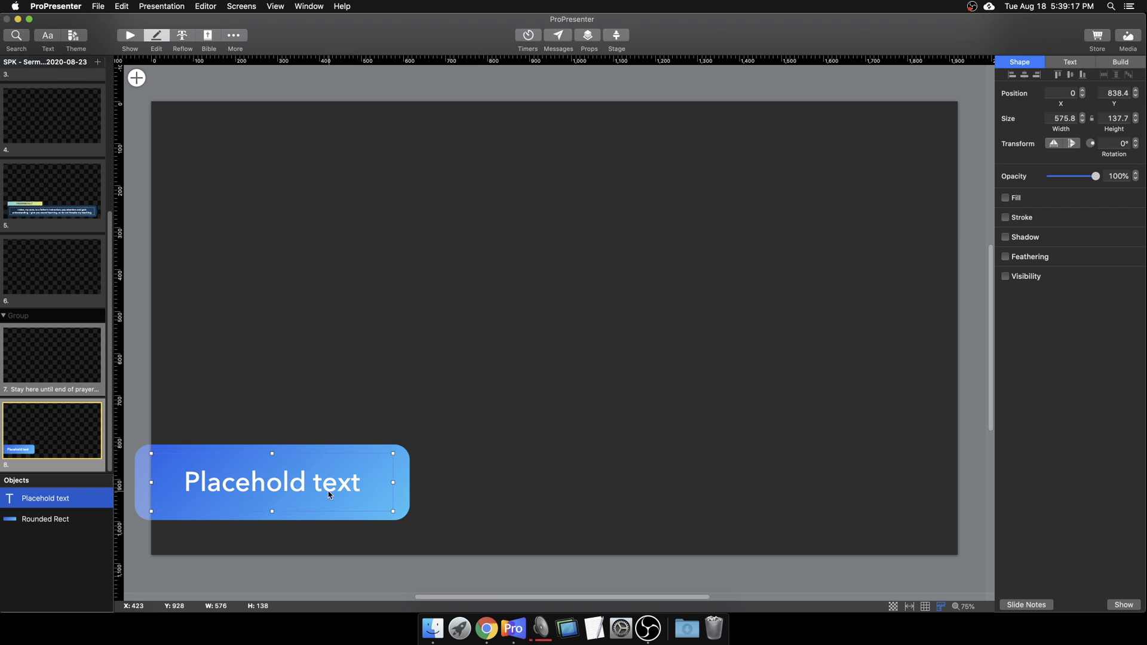
click(351, 453)
click(357, 489)
click(1006, 218)
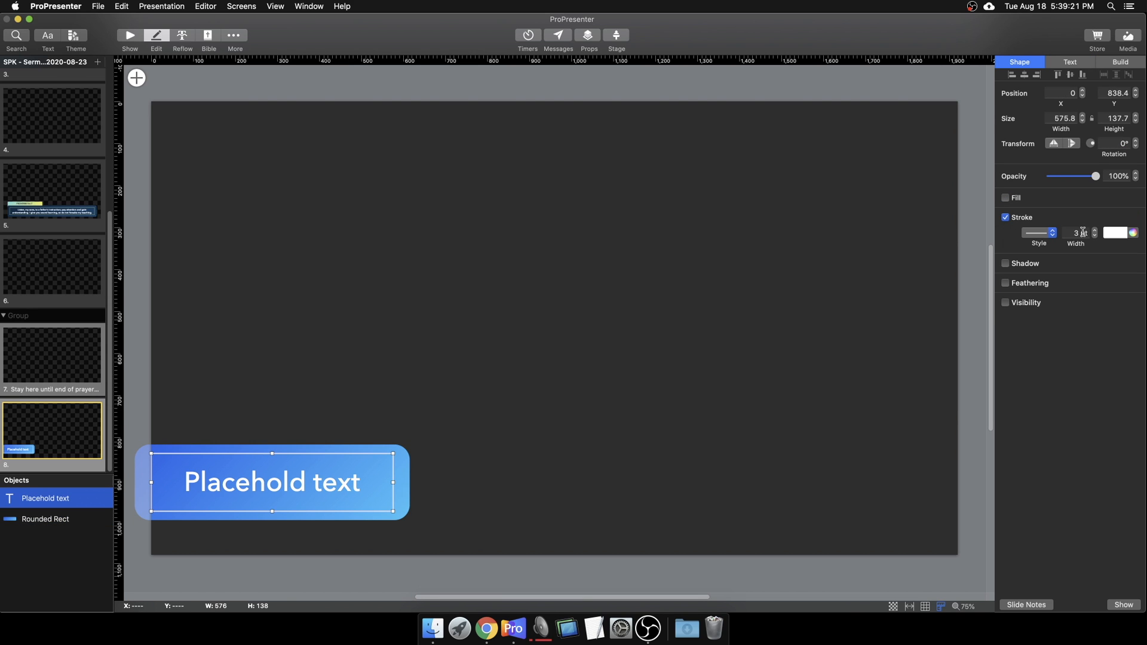
click(655, 357)
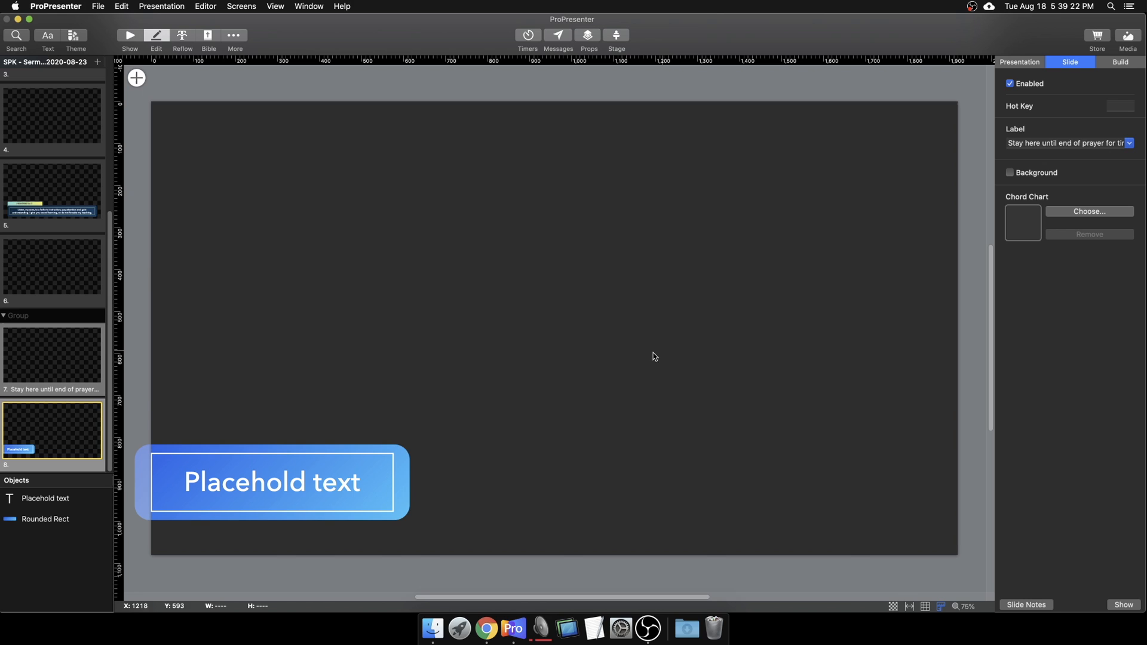
Step: Shorten the text box to 575.8 × 113.3 and reposition it inside the blue rectangle
click(291, 497)
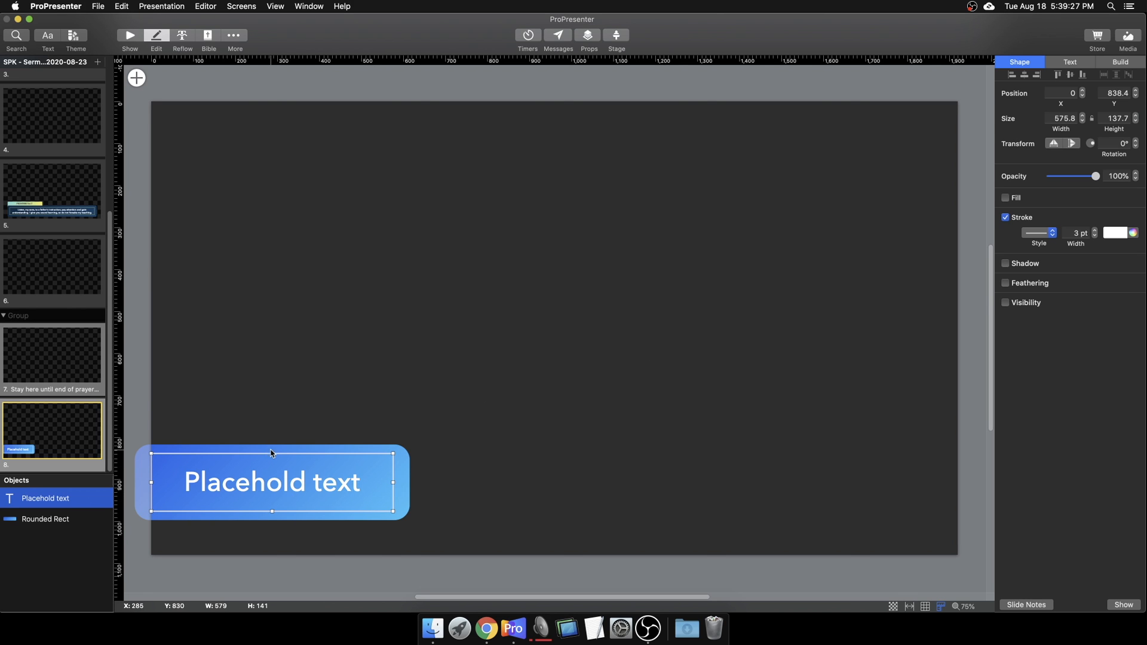
drag(272, 453, 274, 487)
click(309, 369)
click(311, 486)
click(294, 406)
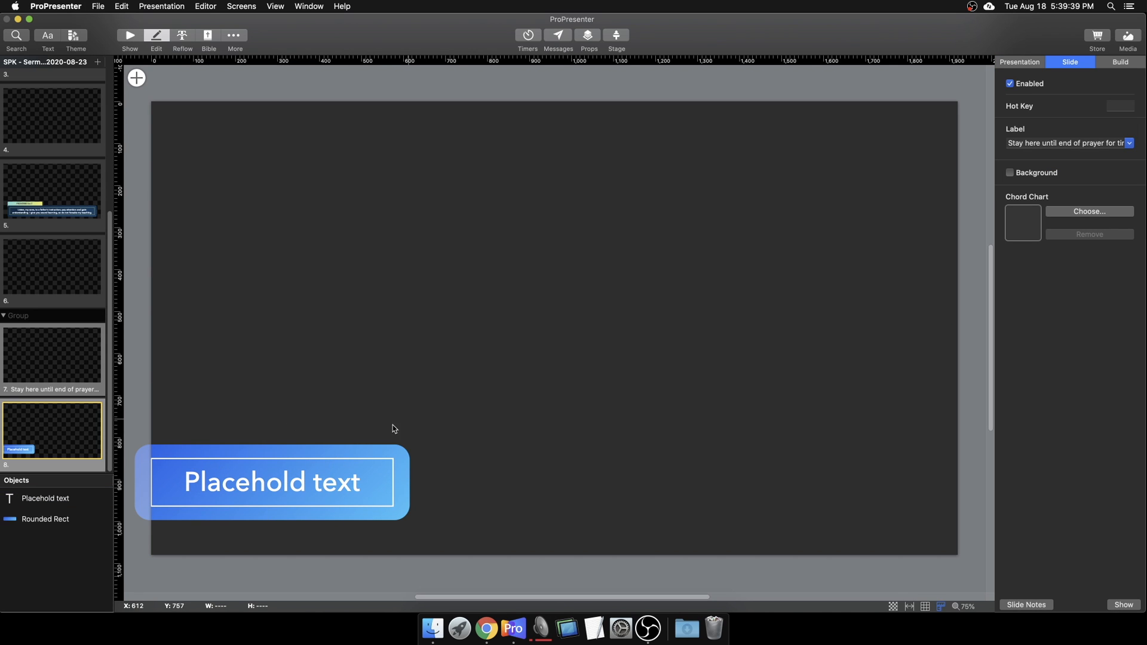
Step: Back in the show view, trigger slide 8 live and resize the audience preview area
click(130, 37)
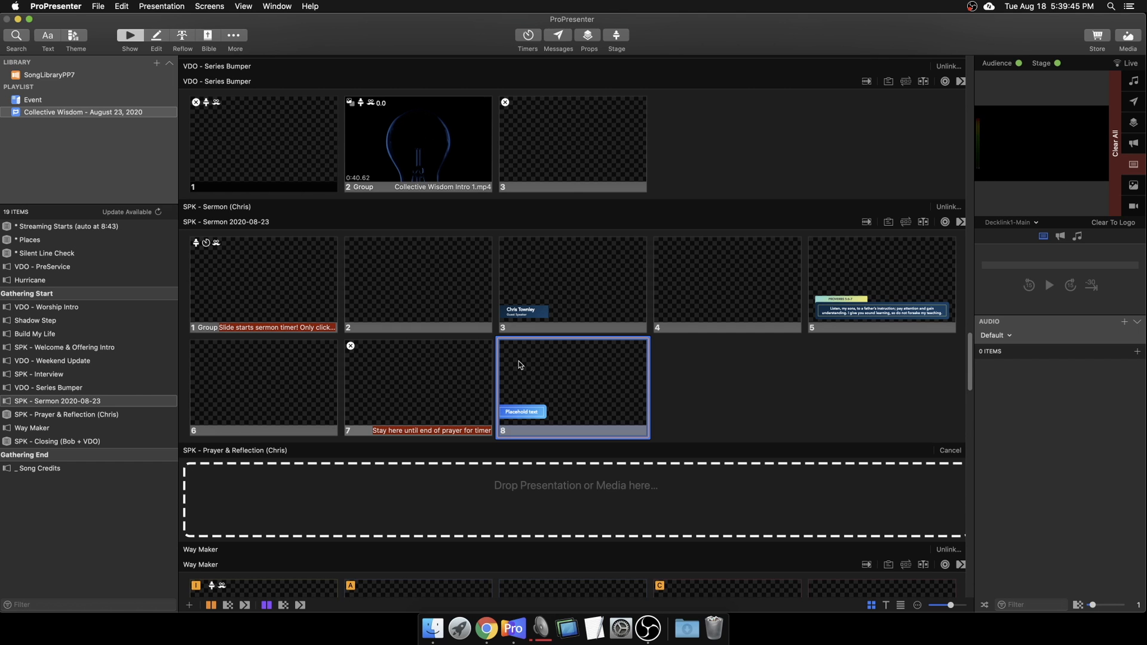
click(541, 388)
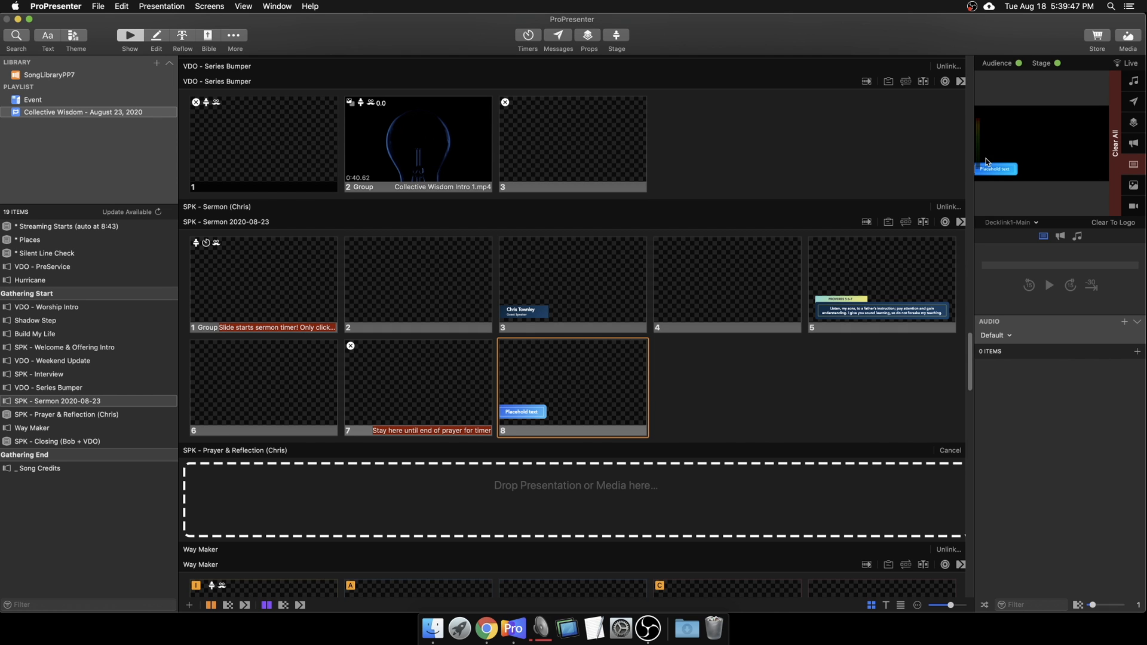
drag(973, 174, 690, 175)
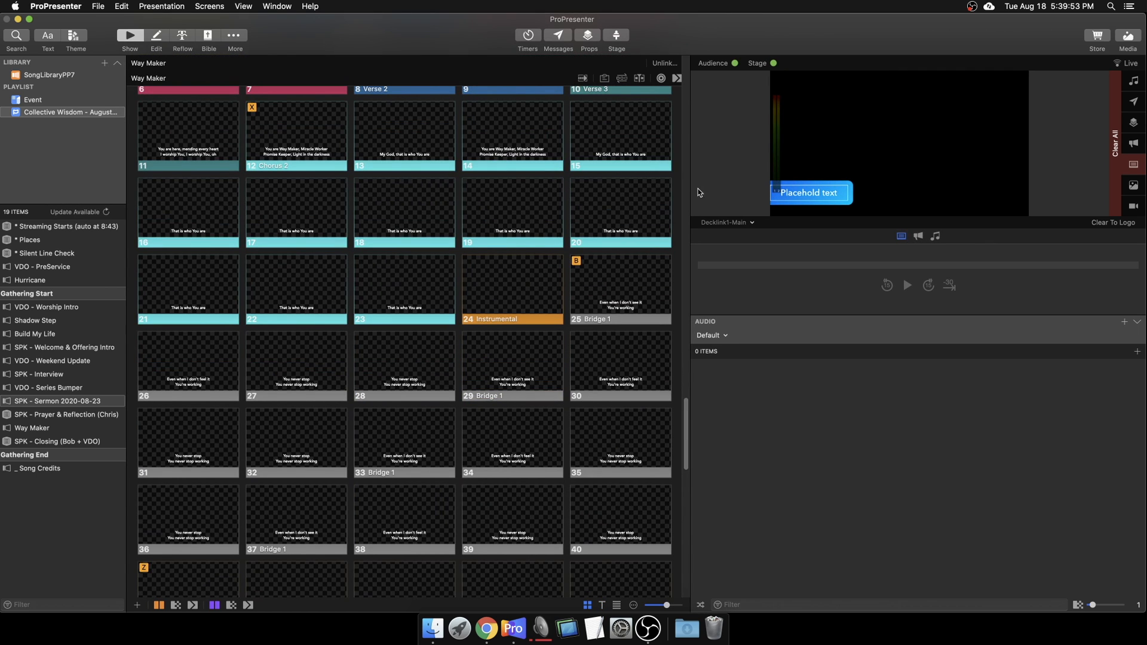
drag(691, 190, 948, 194)
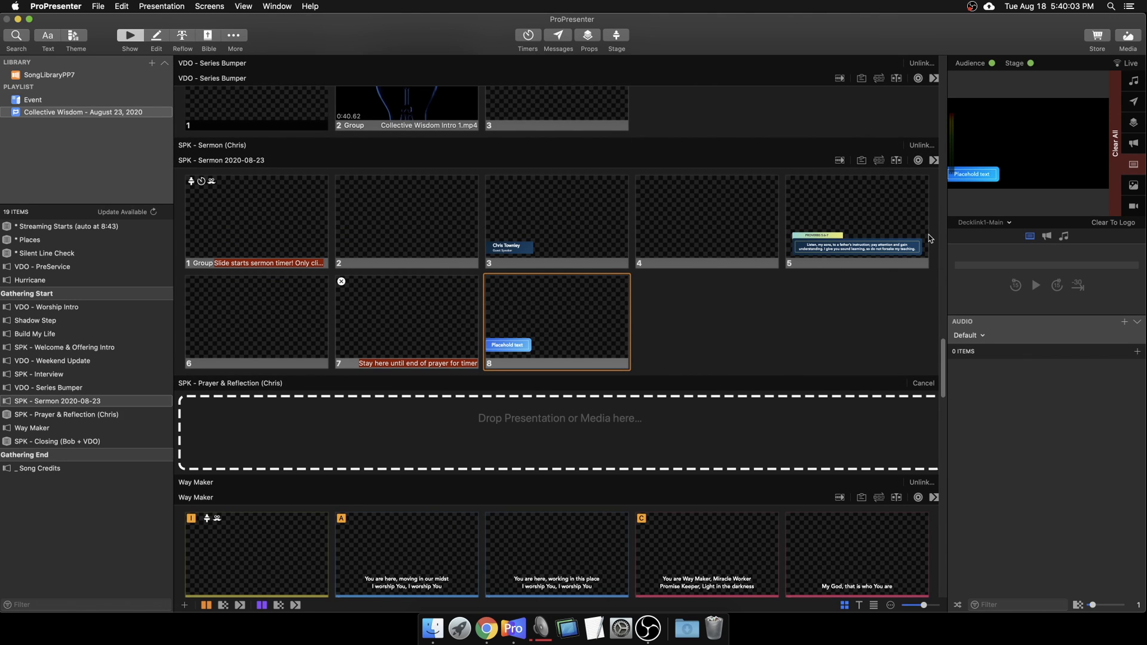
right_click(558, 323)
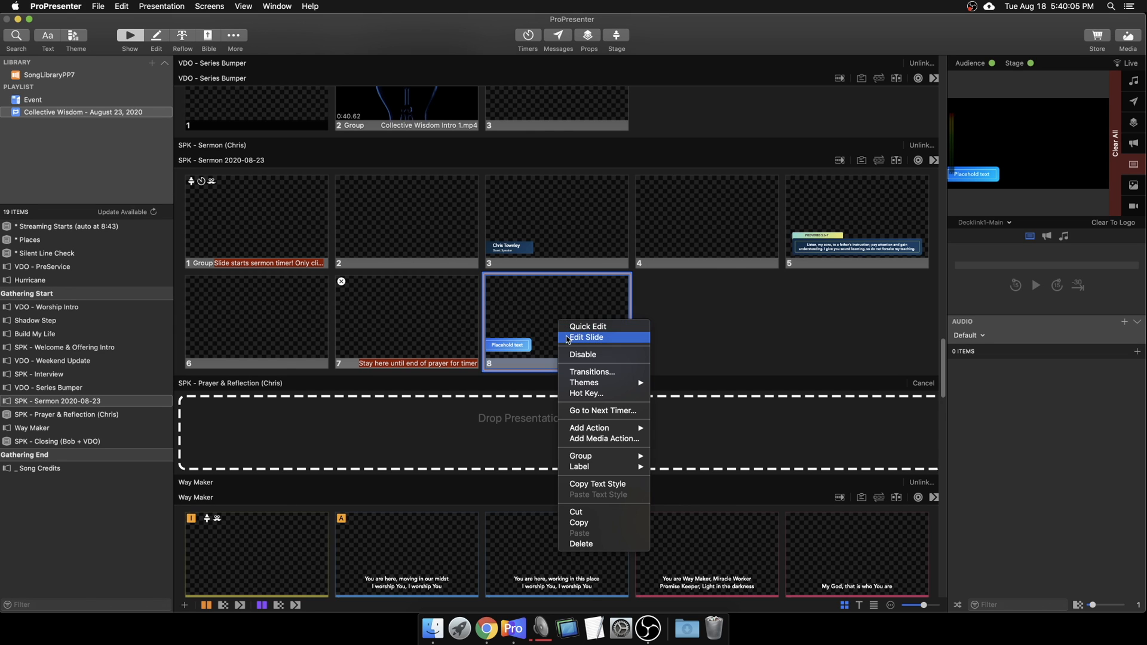
Step: On slide 8, inset the Placehold text box by dragging its left edge inward
click(578, 338)
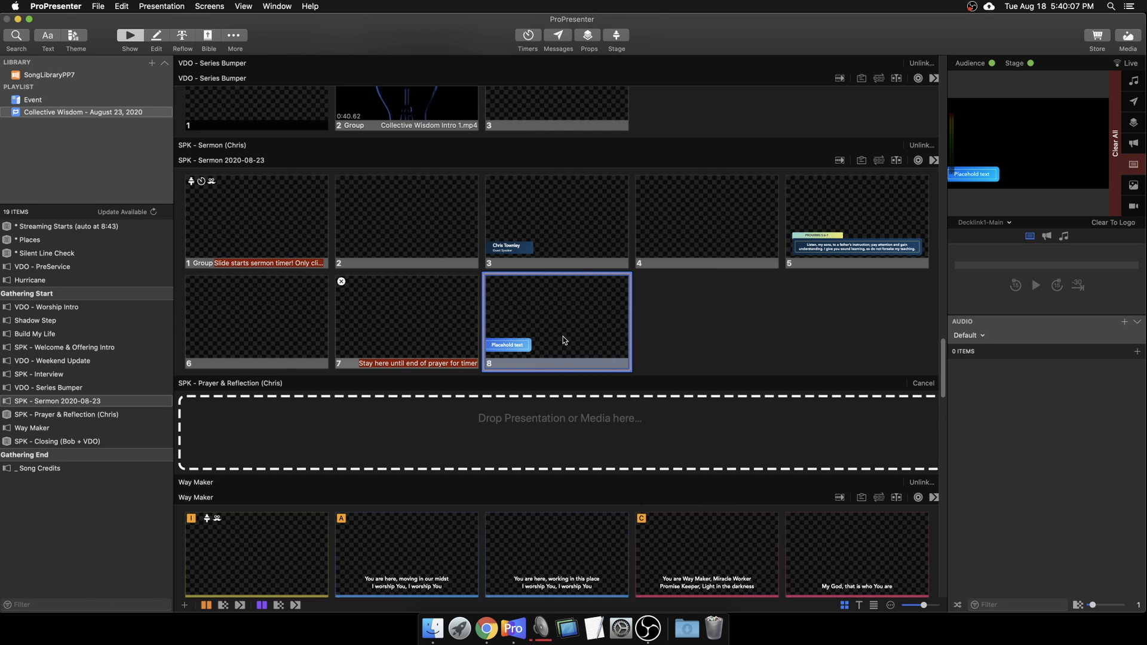
click(177, 497)
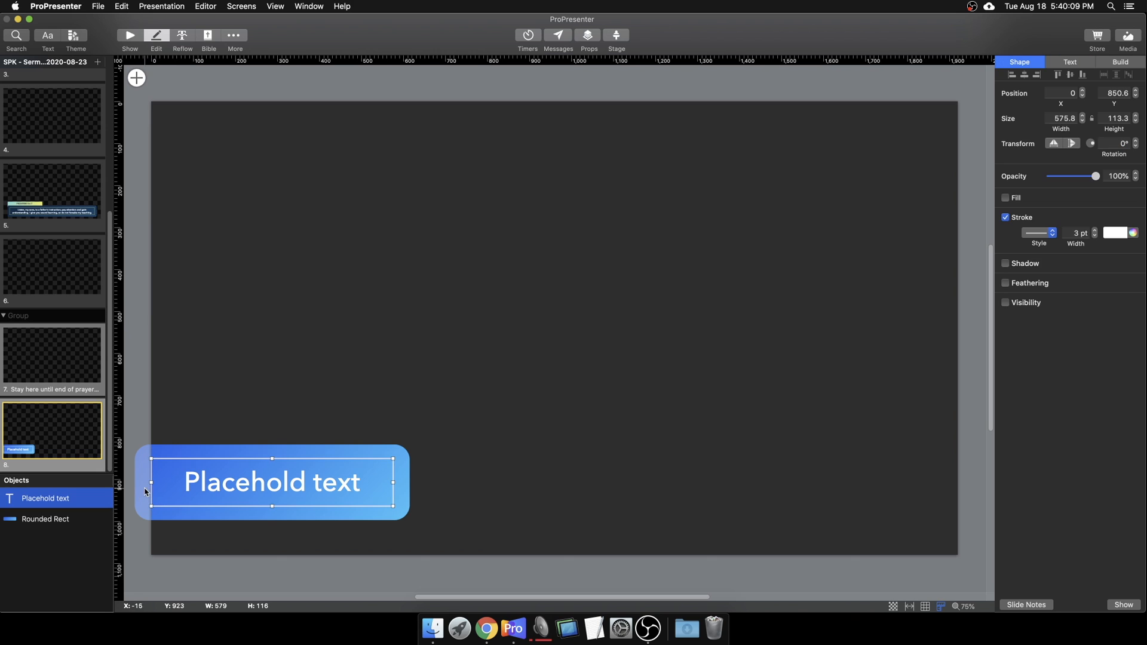
drag(151, 483, 166, 485)
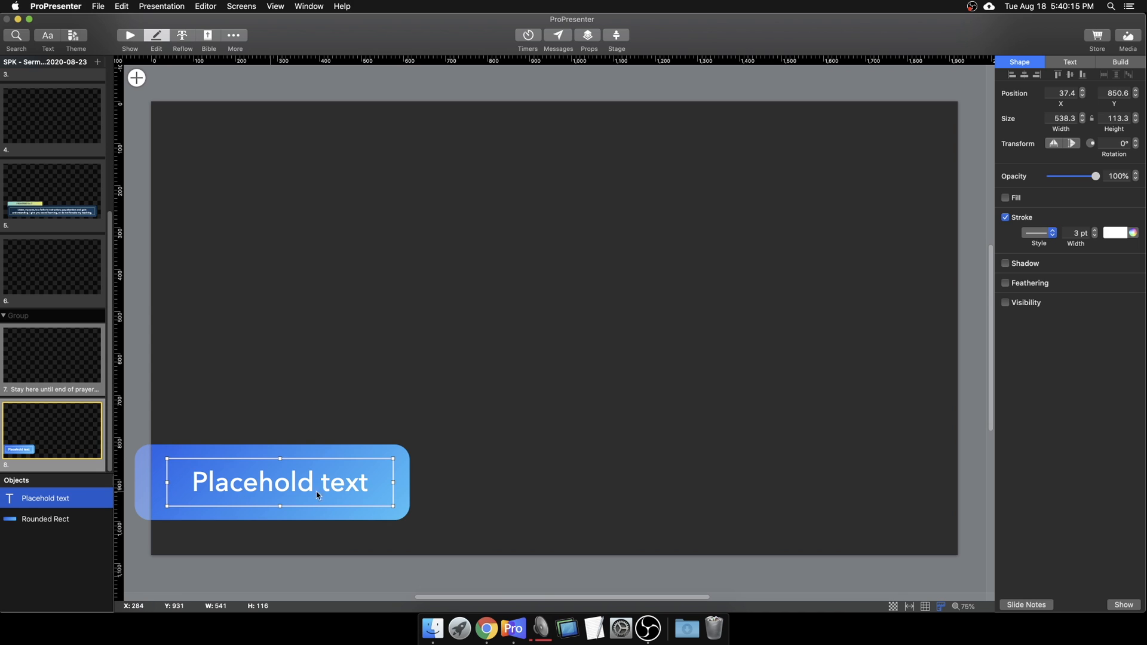
click(423, 491)
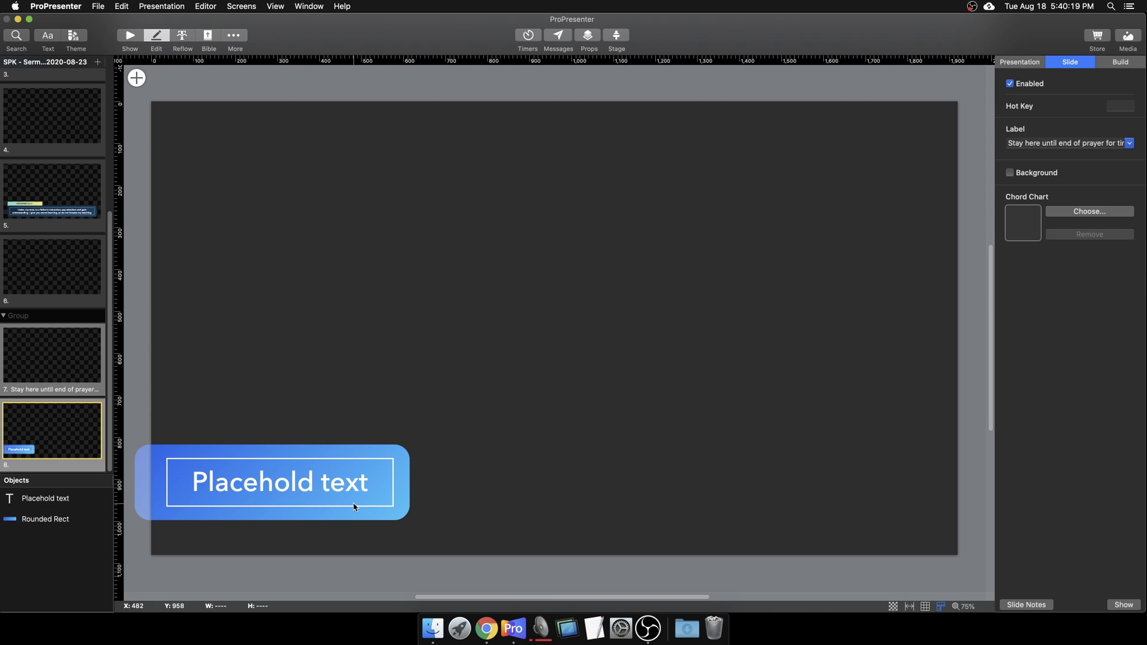
click(263, 493)
double_click(263, 492)
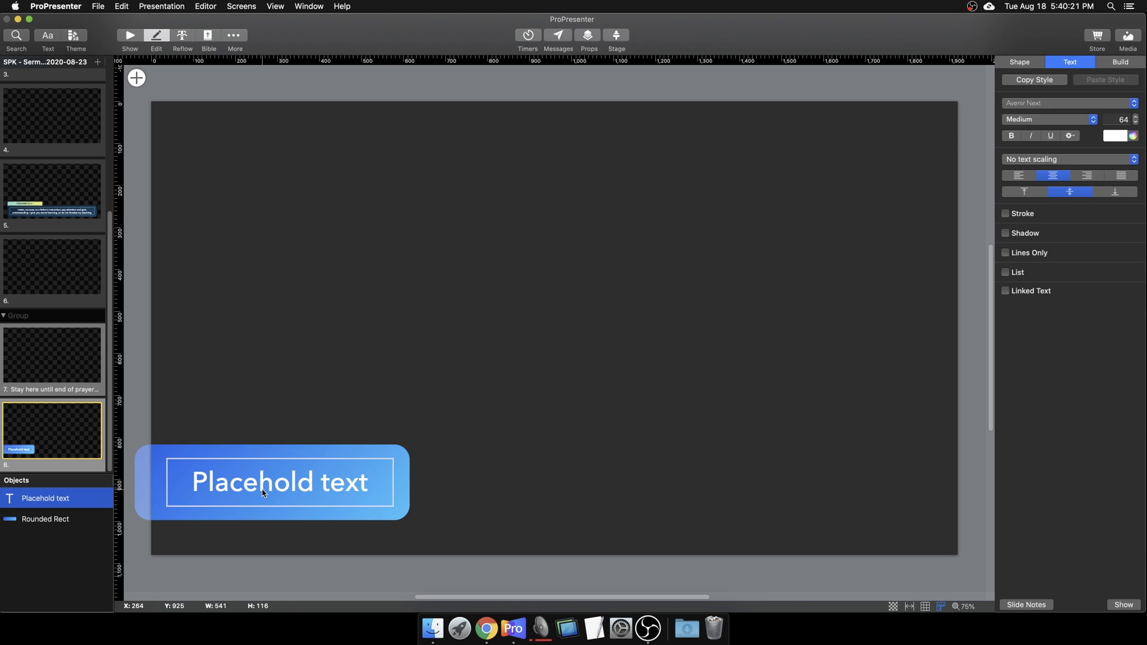
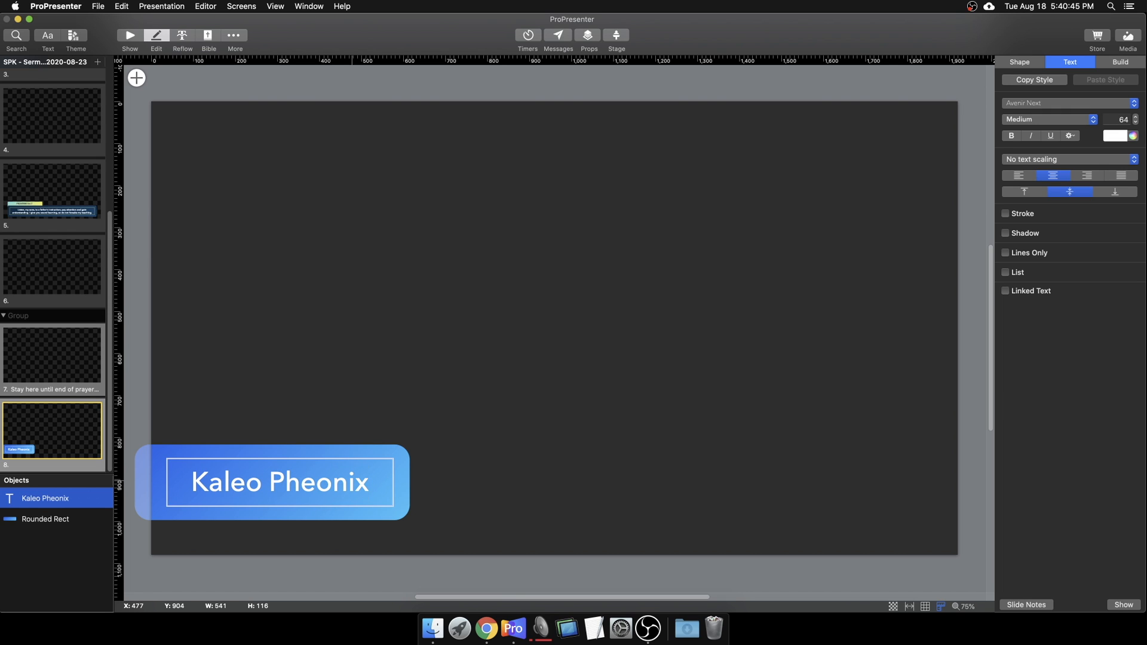
click(355, 362)
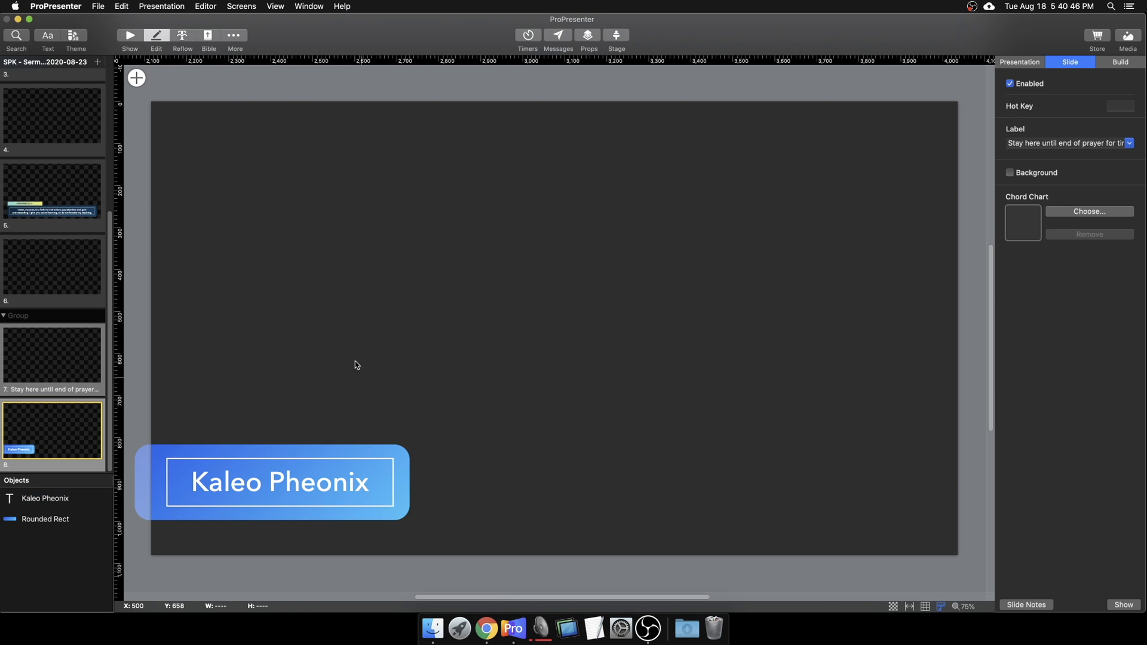
click(132, 35)
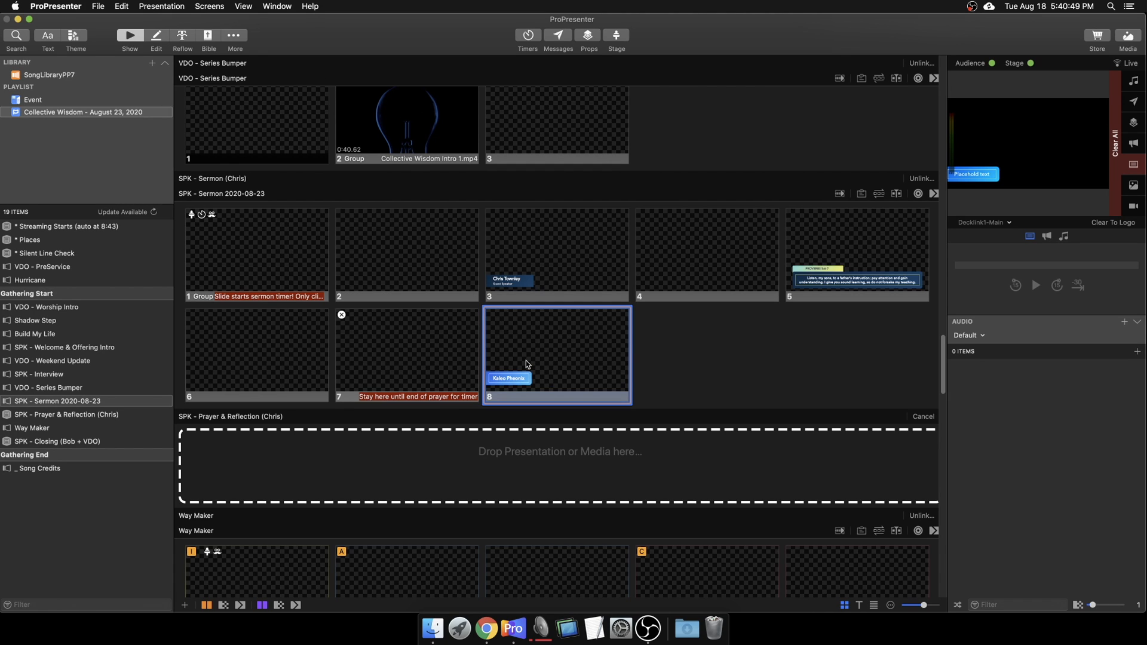
click(529, 364)
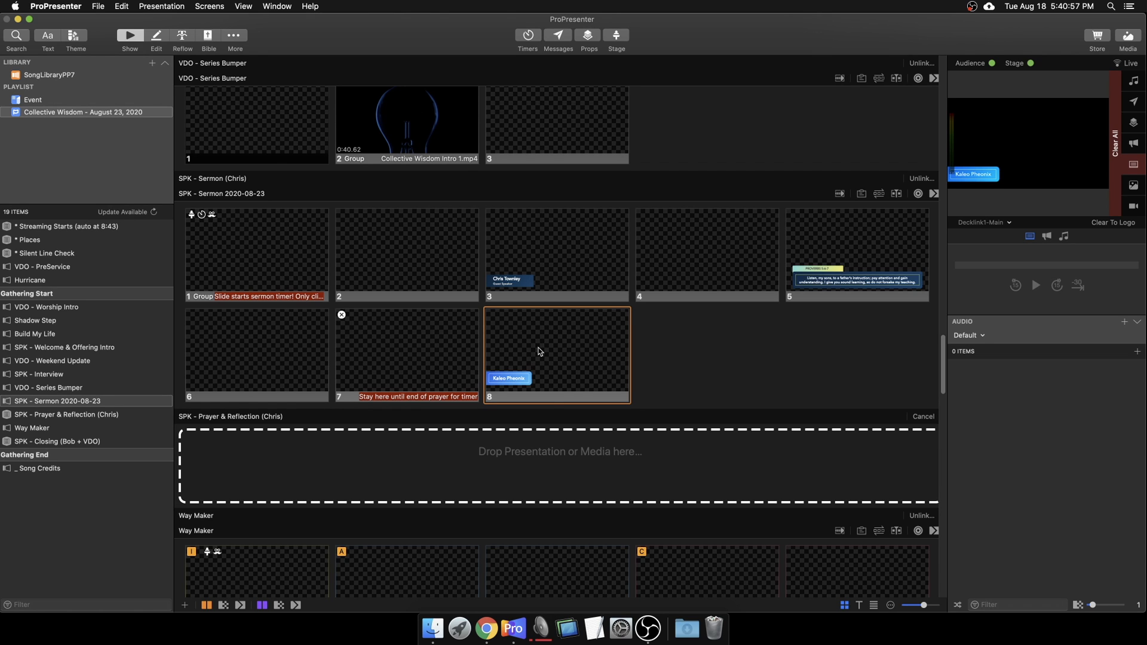
right_click(540, 352)
click(556, 359)
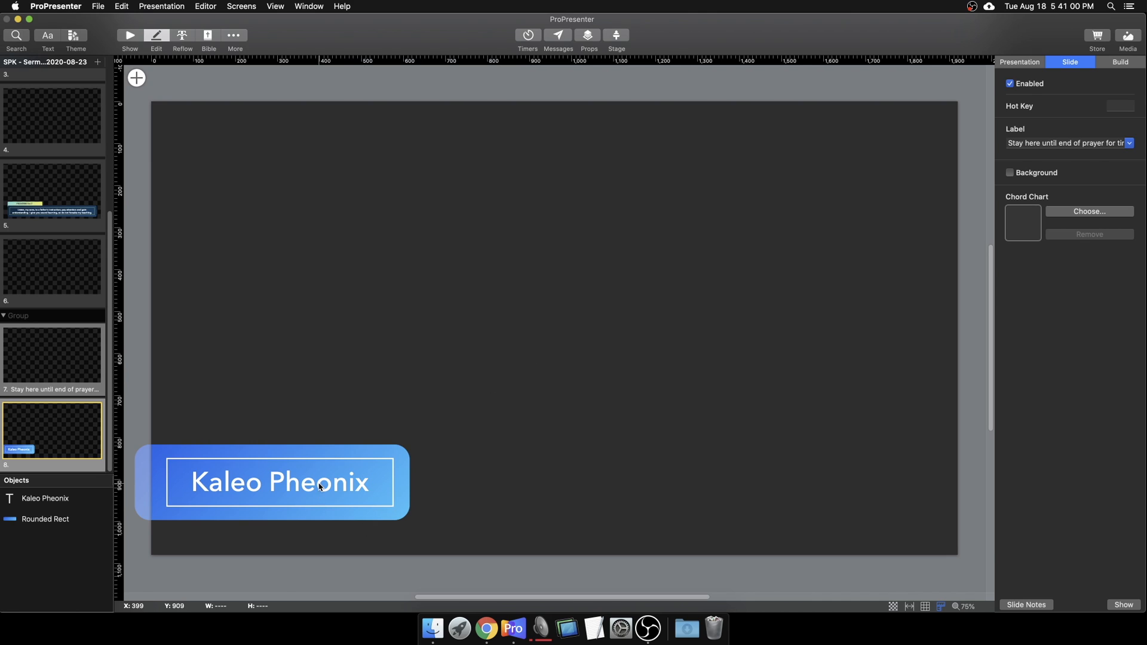
click(321, 487)
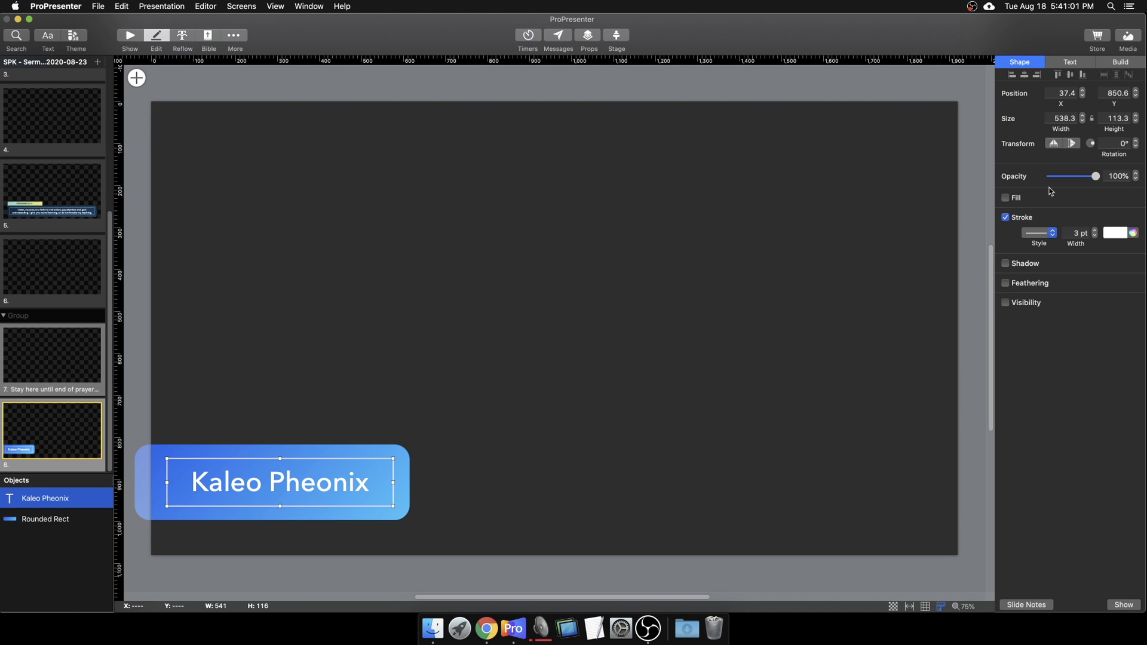
click(1082, 64)
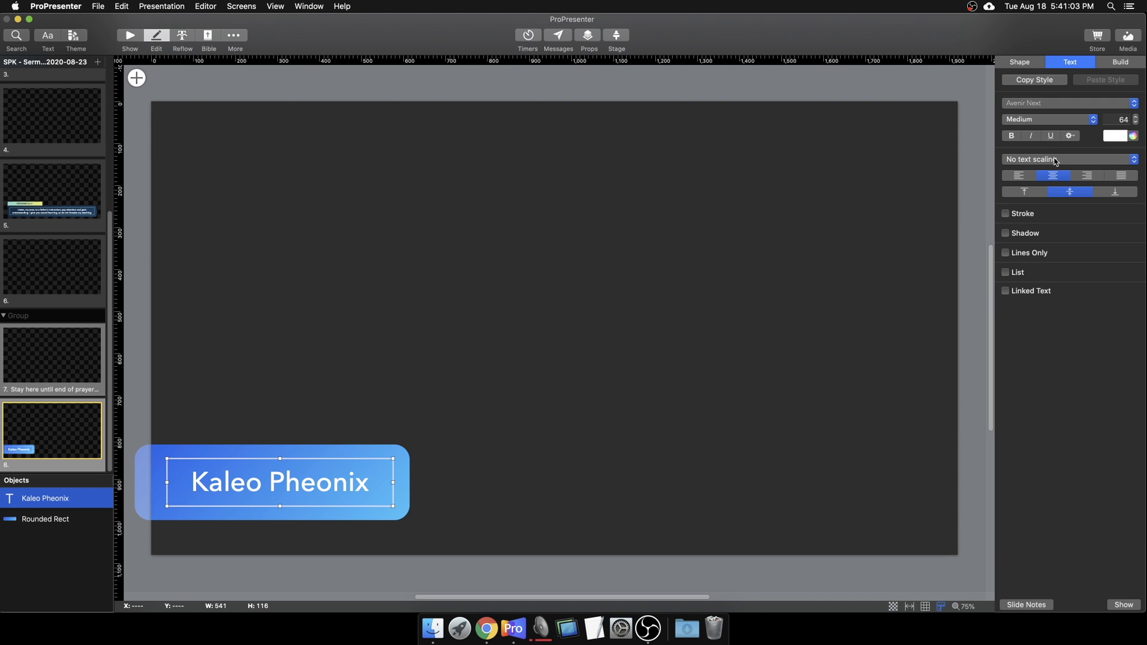
click(1119, 120)
text(30)
key(Return)
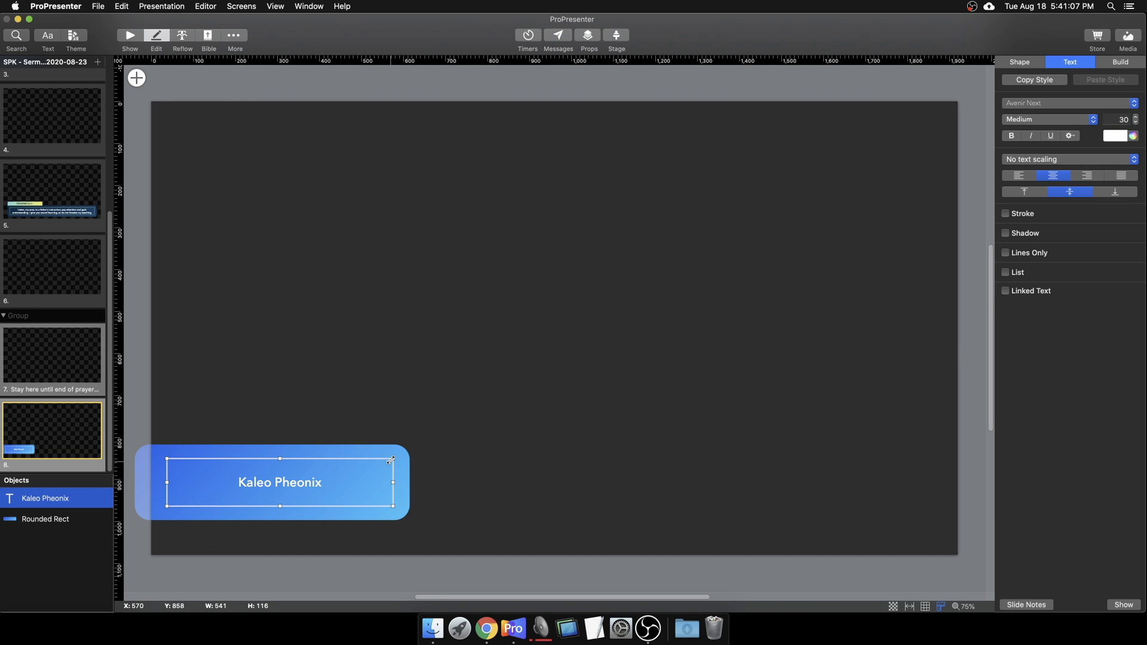
Step: Shrink the name box and blue Rounded Rect, and move both toward the bottom-left
drag(394, 458, 284, 477)
click(317, 477)
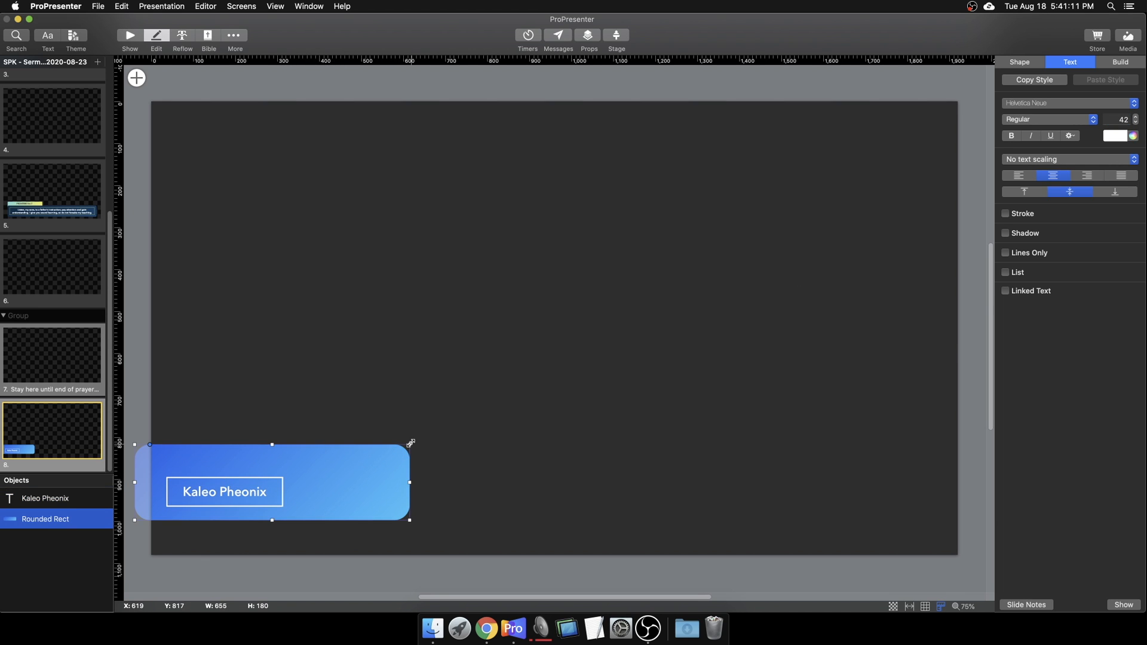
drag(410, 445, 249, 531)
drag(257, 490, 251, 511)
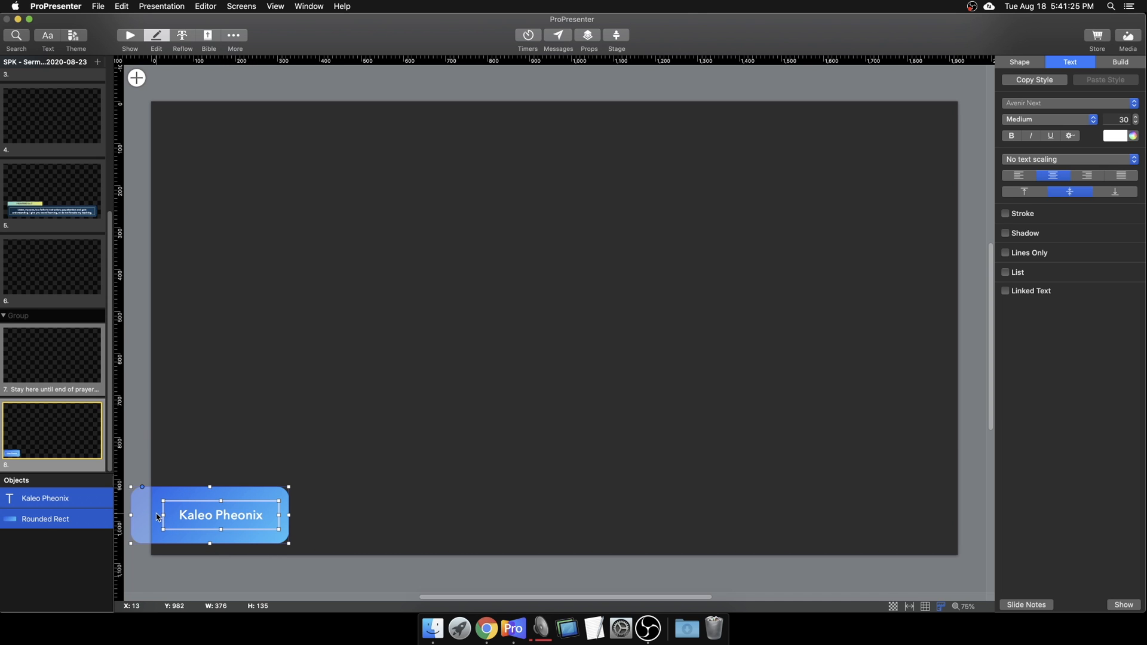
Step: Shorten the blue rectangle further so it snugly holds the name box
click(230, 461)
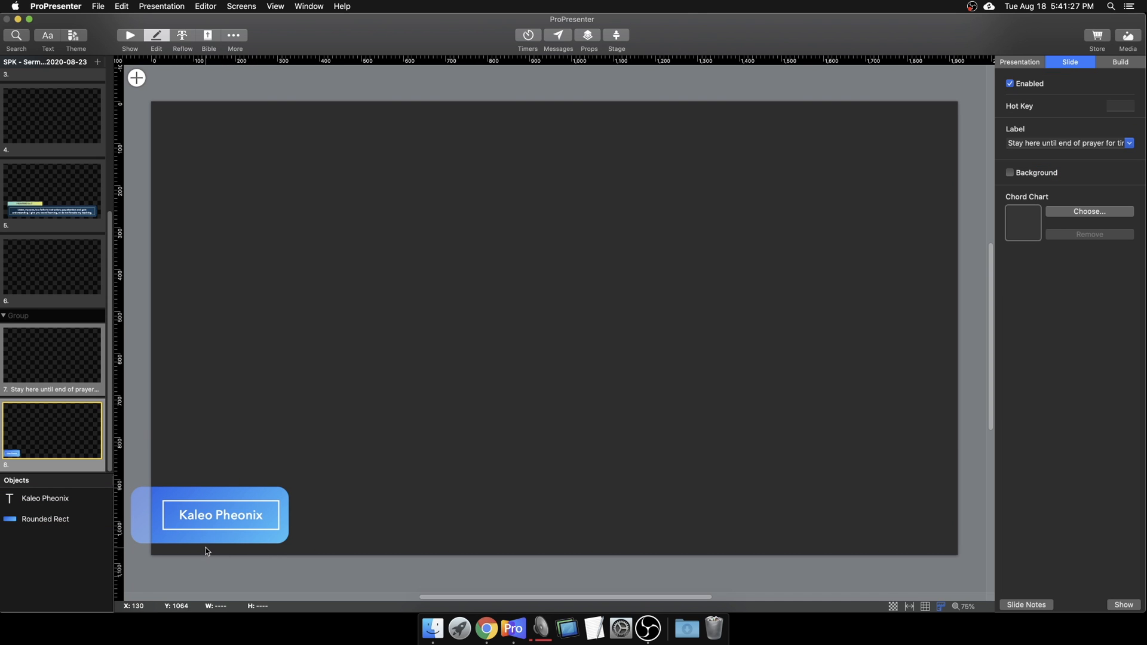
click(242, 520)
click(287, 489)
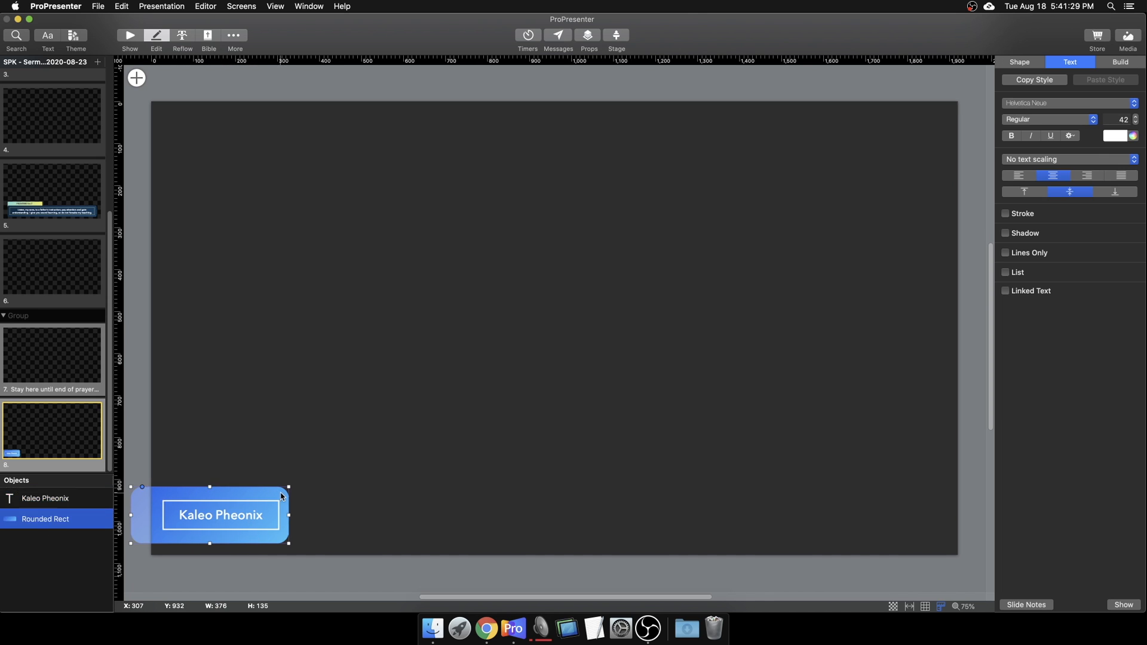
drag(288, 489, 259, 526)
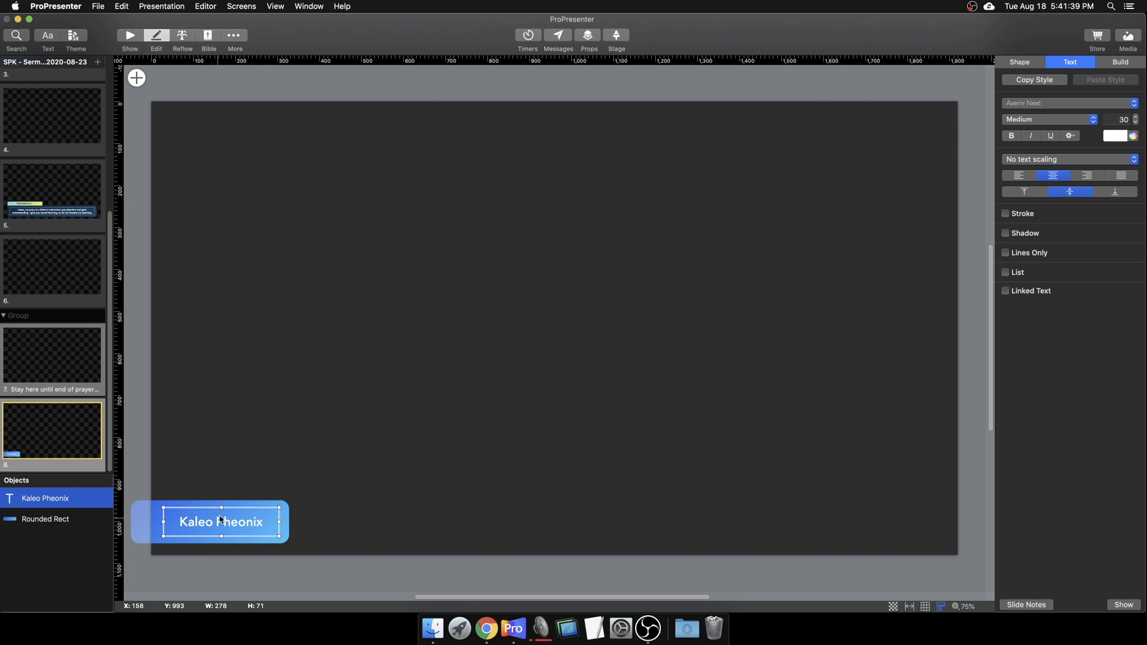
click(229, 475)
drag(347, 549, 242, 478)
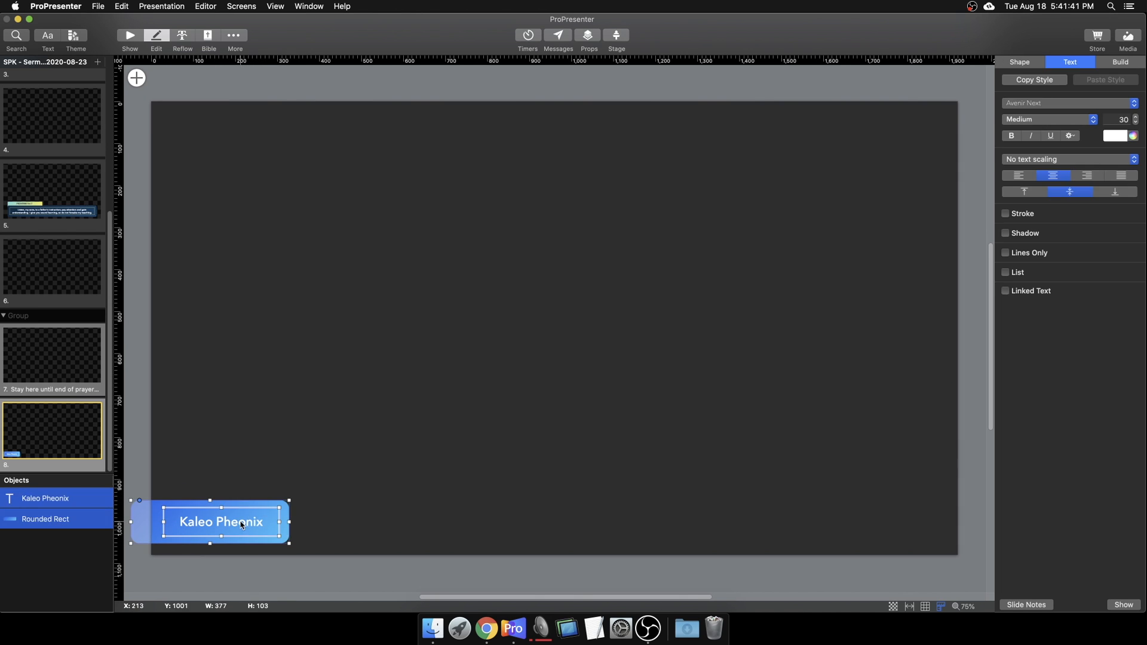
click(295, 521)
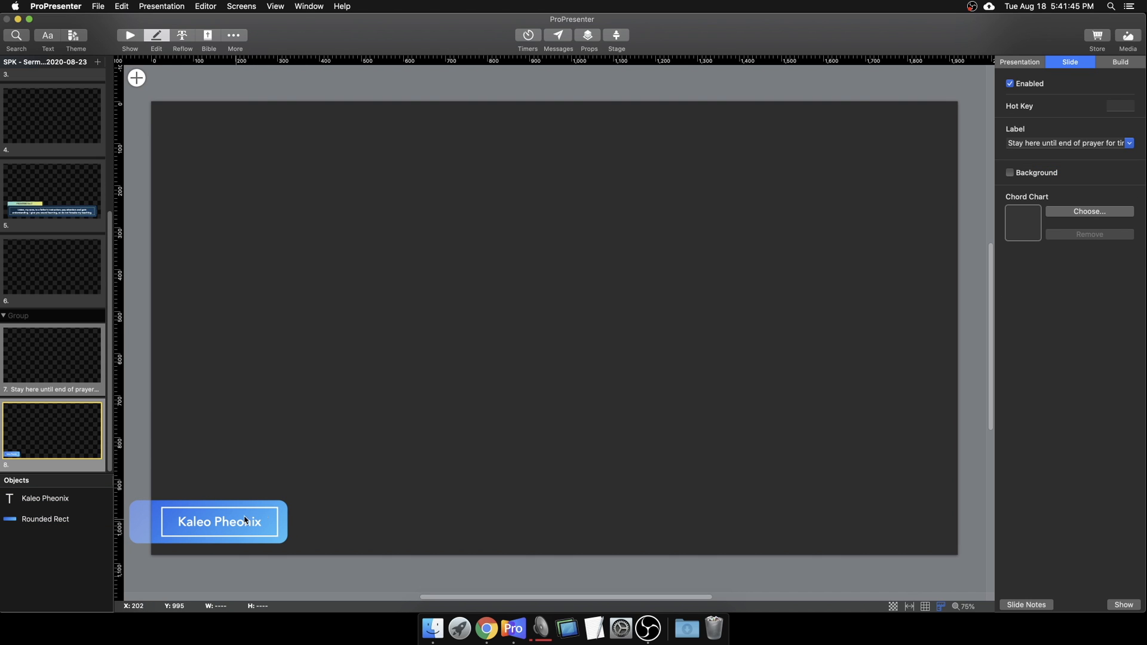
Step: Return to the slide grid and send the resized slide 8 live
click(151, 532)
click(295, 453)
click(130, 35)
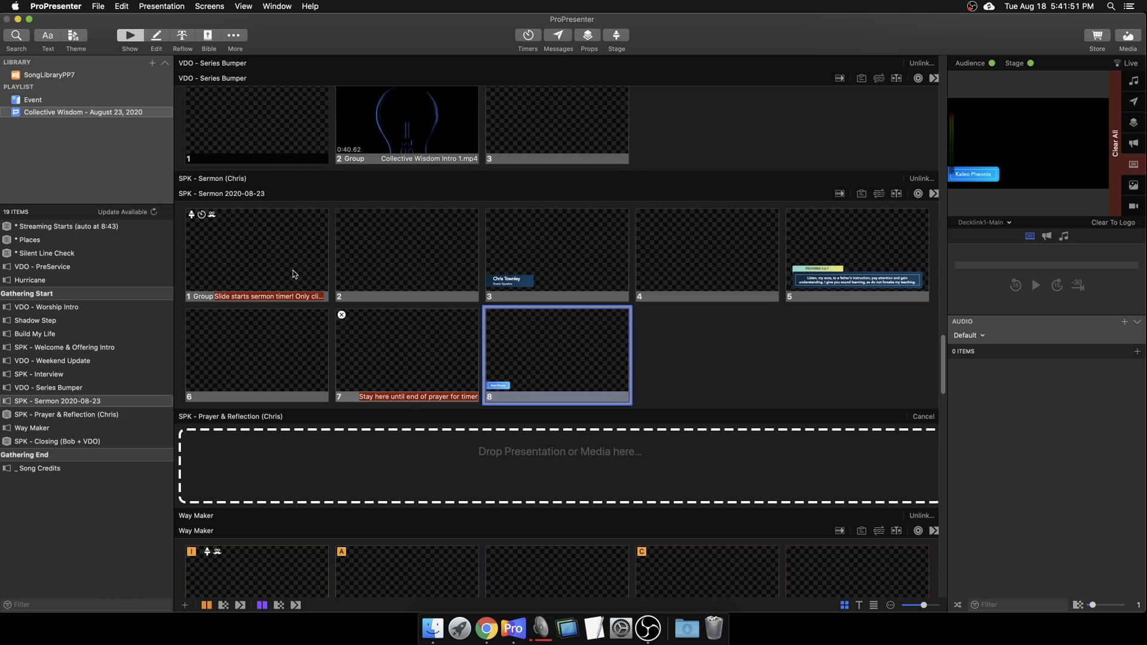
click(574, 371)
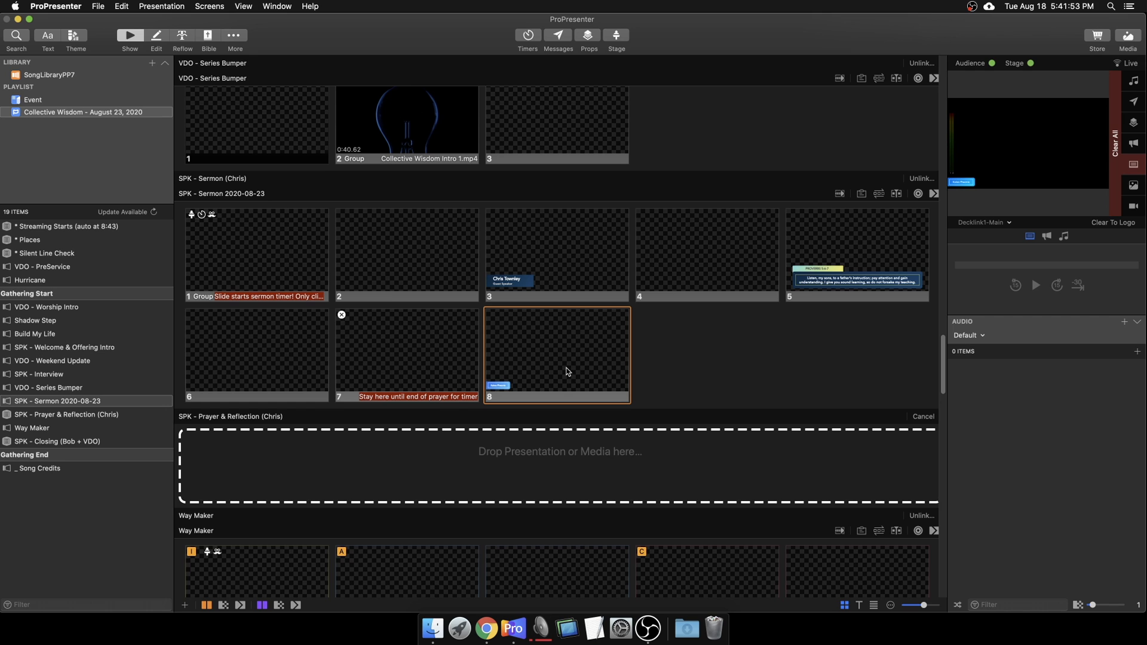
Step: Reopen slide 8 in the editor and select the name lower third with its backing shape
right_click(581, 338)
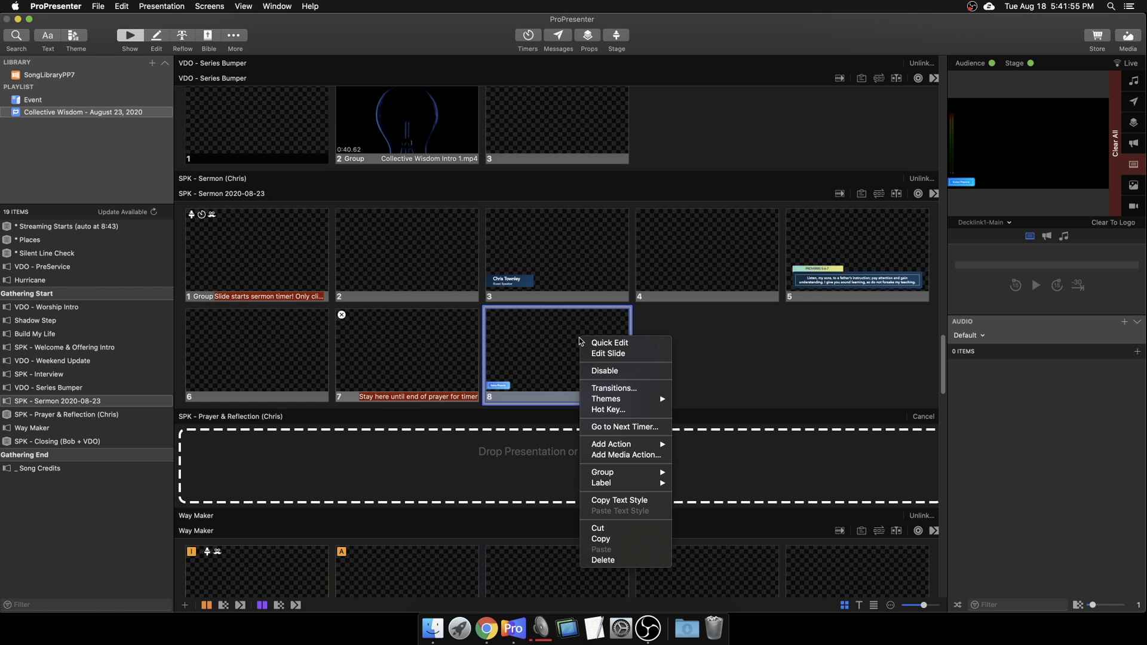
click(608, 354)
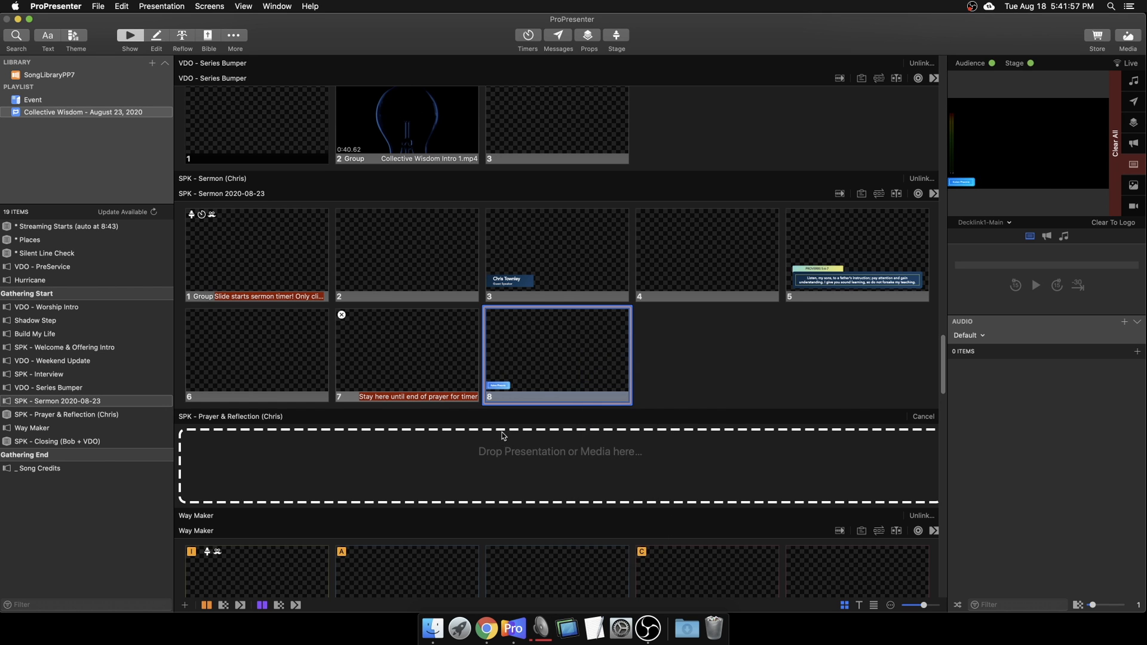
drag(354, 470, 246, 553)
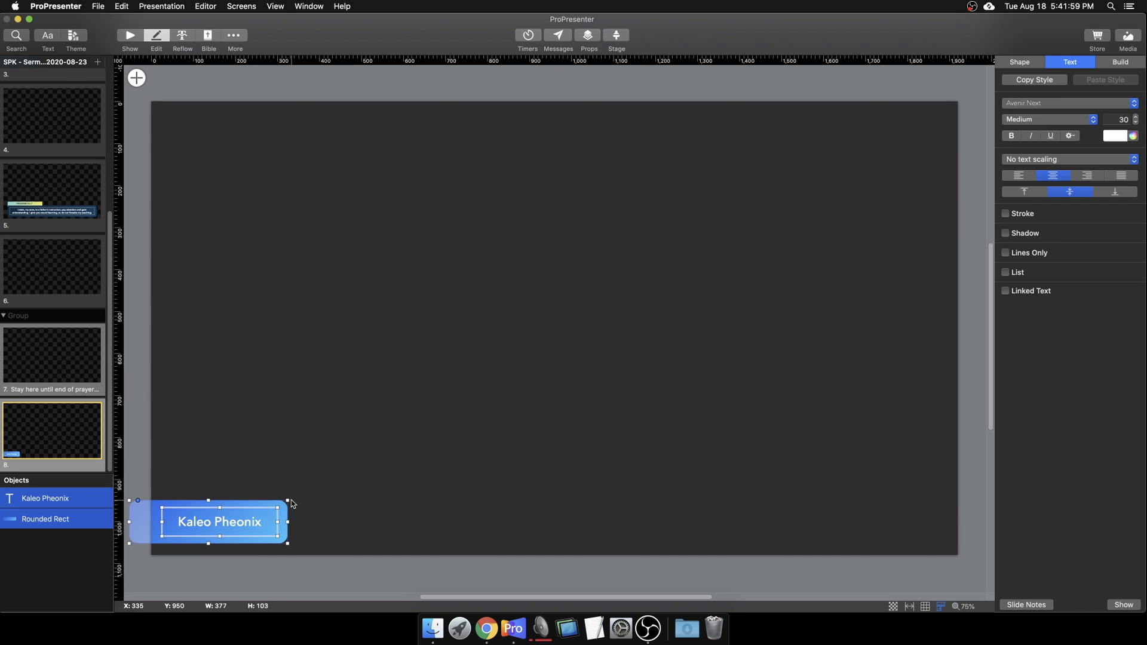
Step: Delete the old name lower third and apply Themes > Scripture & Text Lower Thirds > Wisdom Scripture
key(Delete)
right_click(56, 428)
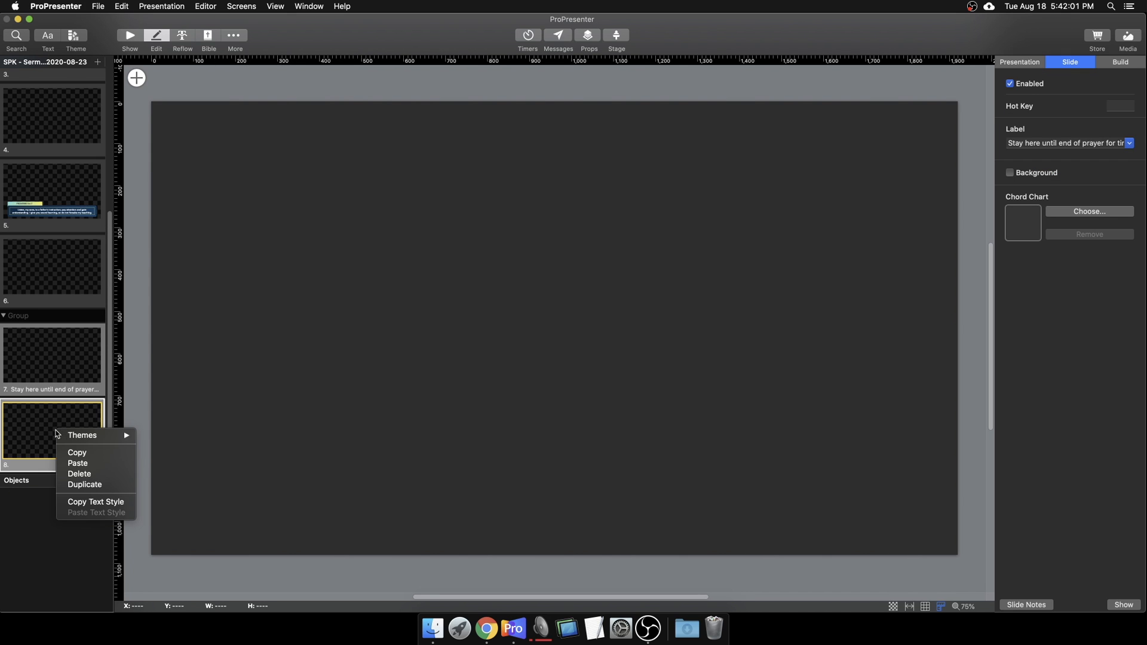
mouse_move(106, 437)
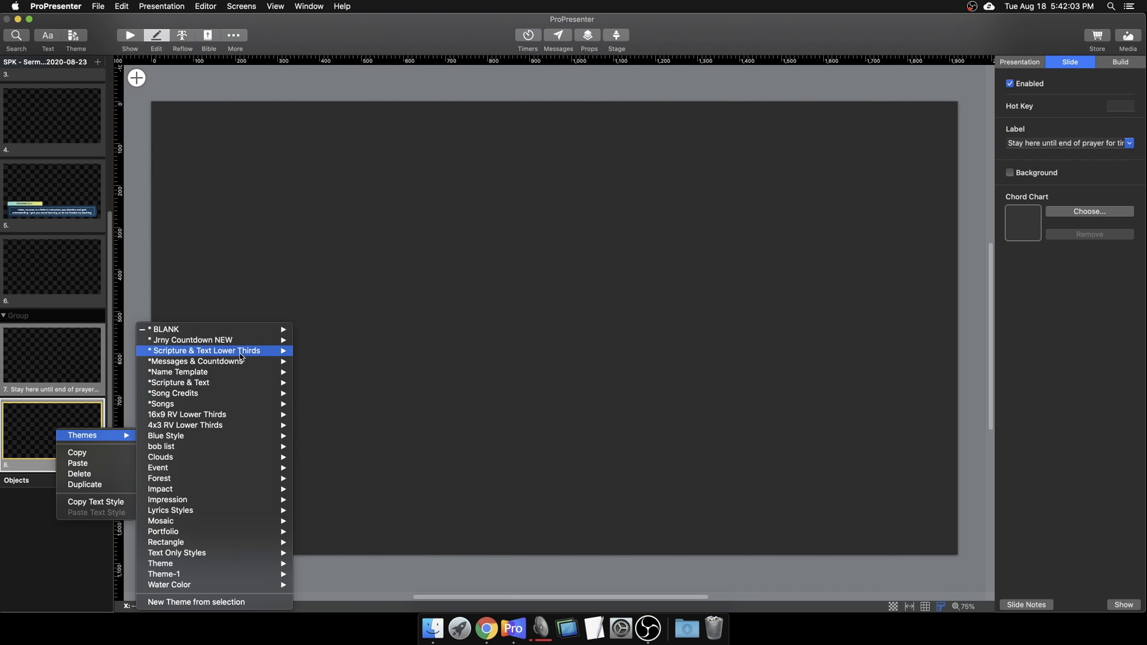
mouse_move(240, 354)
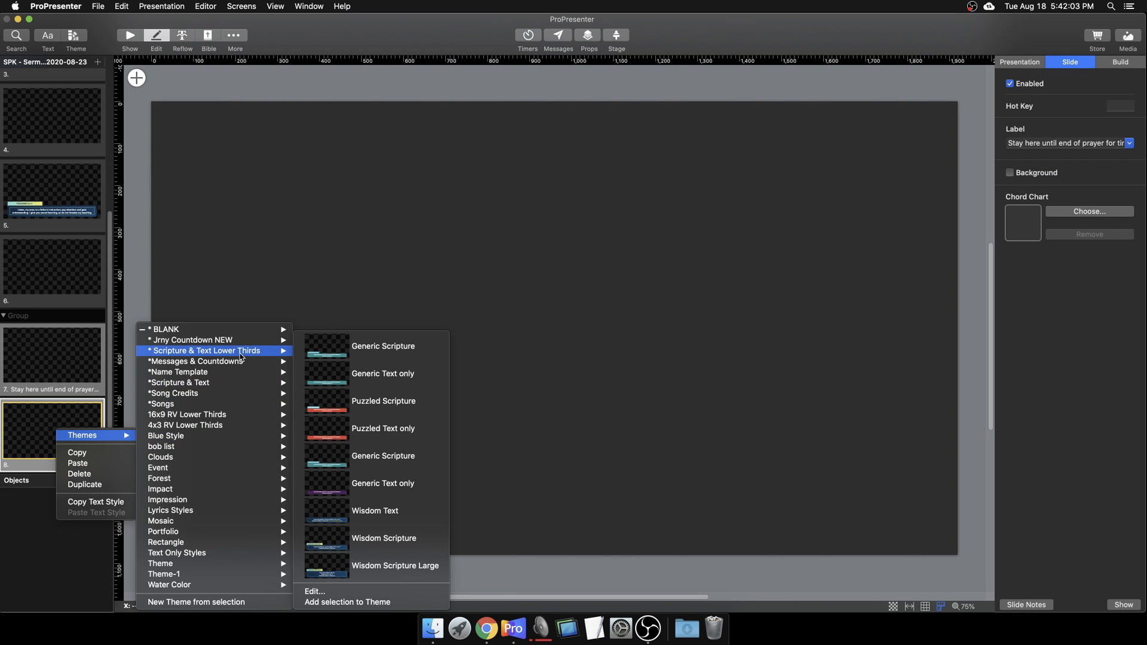
click(364, 550)
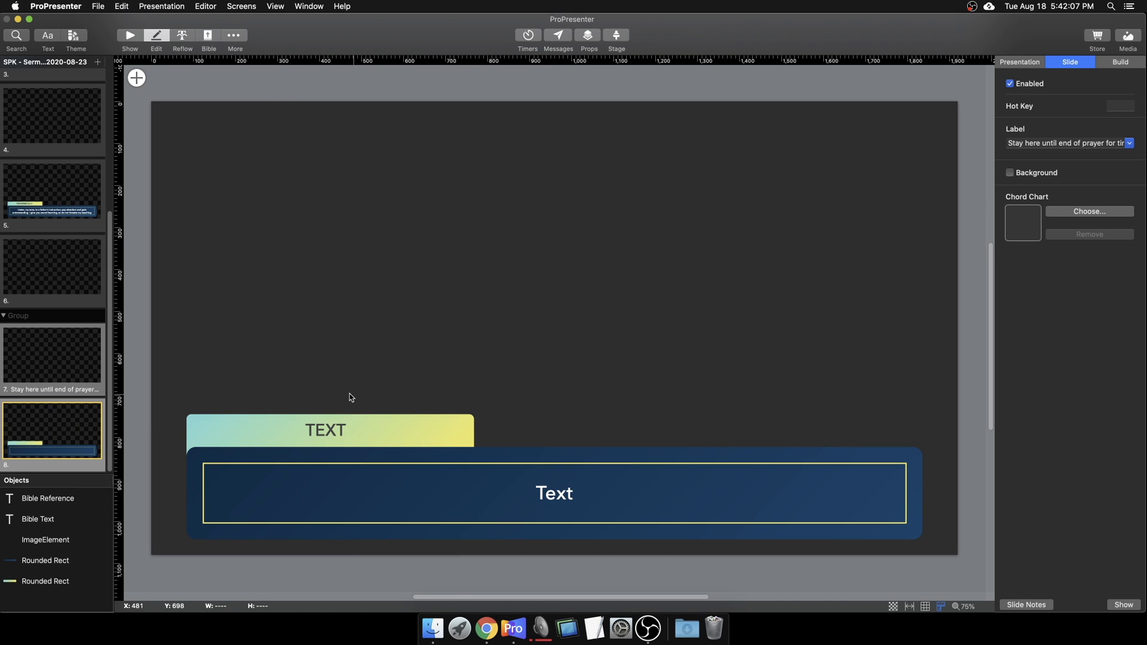
click(424, 504)
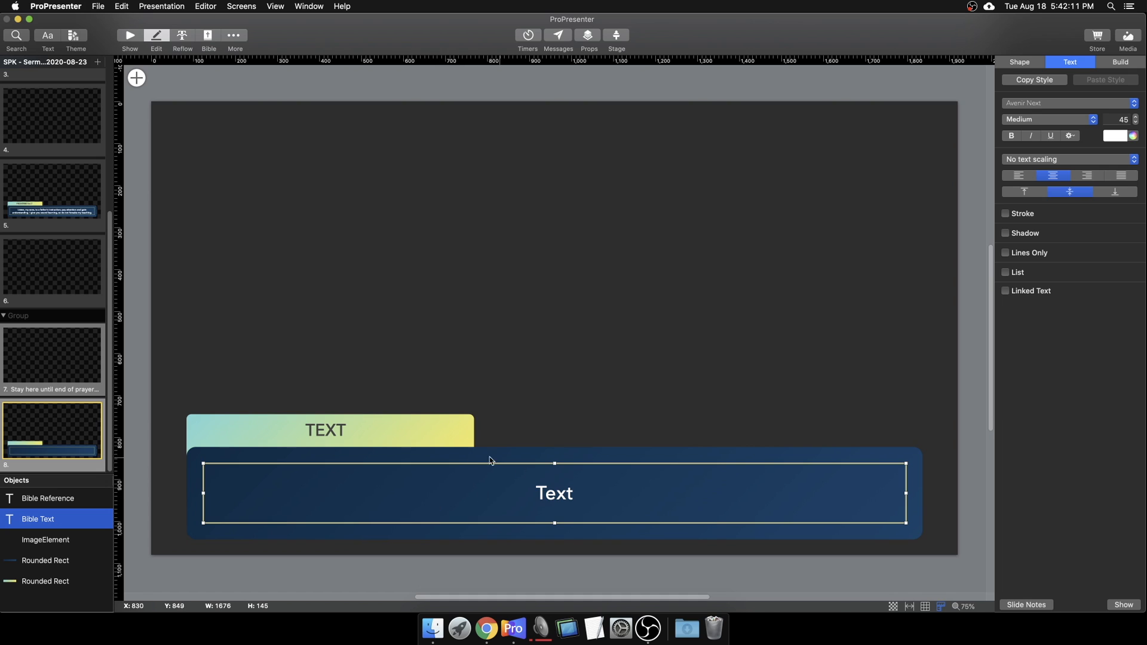
click(745, 461)
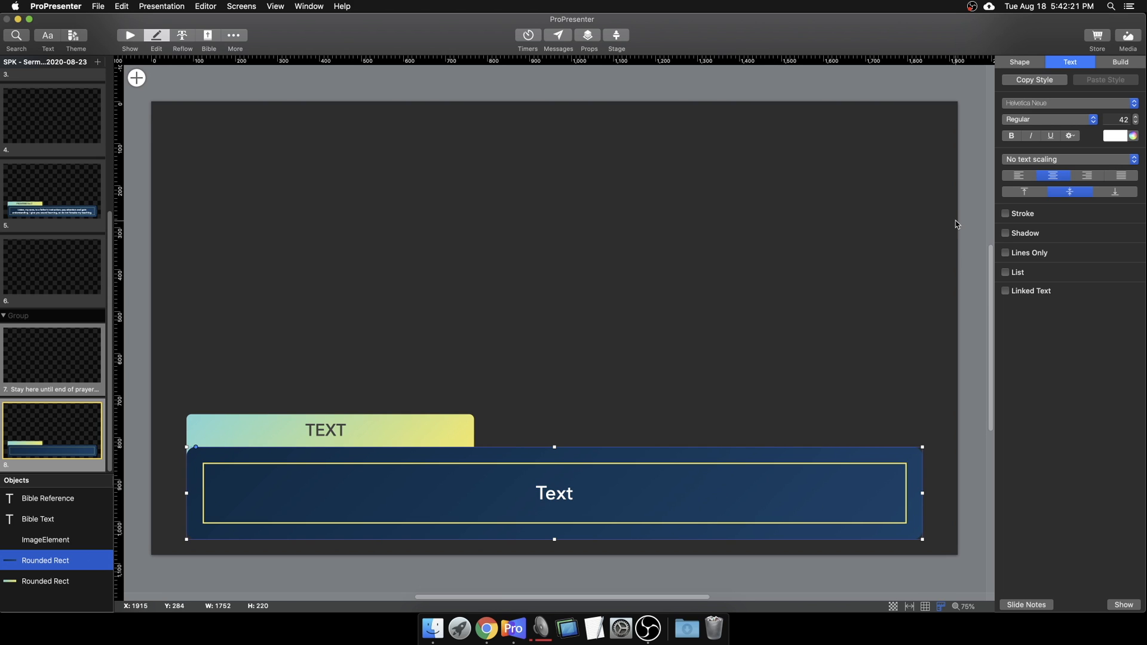
click(438, 431)
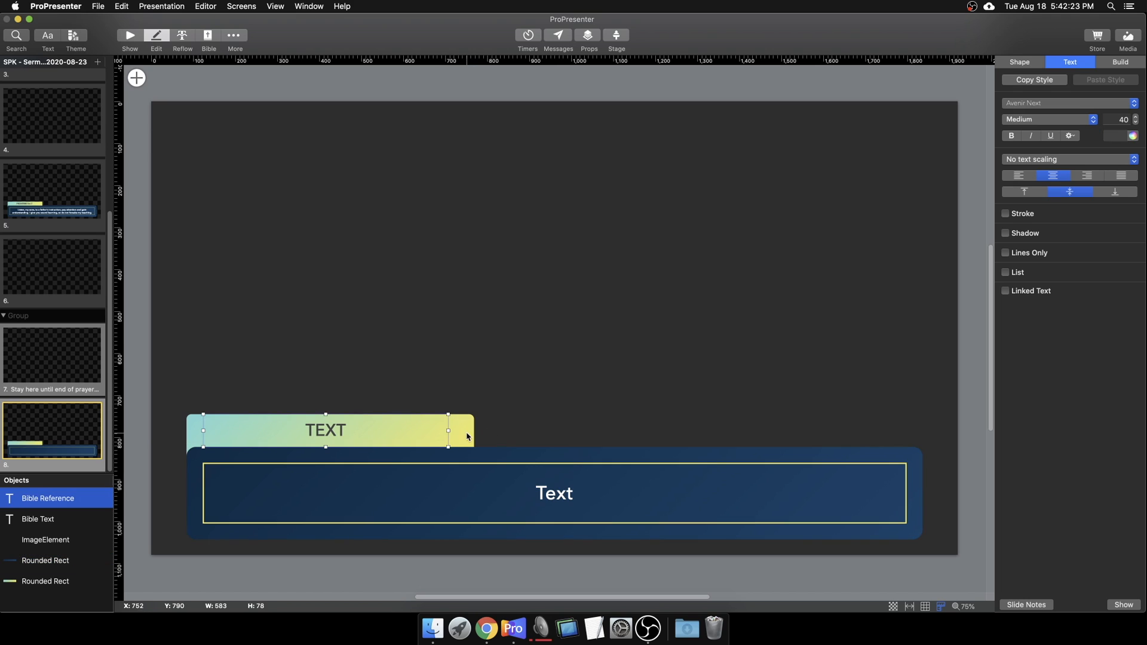
click(468, 436)
drag(447, 434, 591, 291)
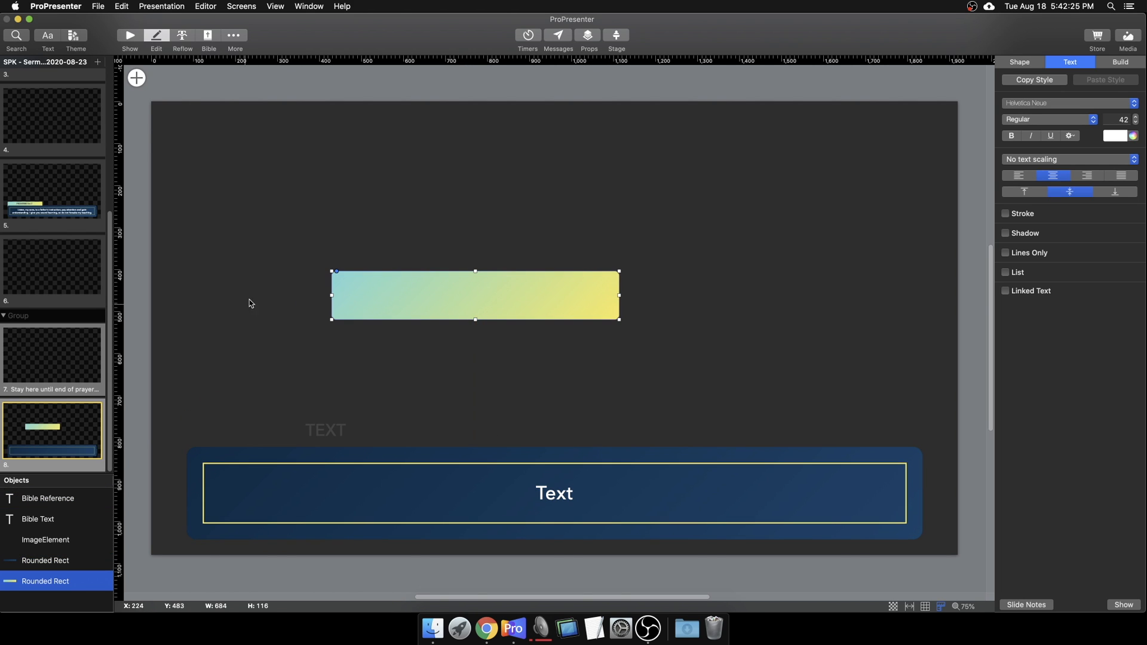
click(313, 264)
key(super+z)
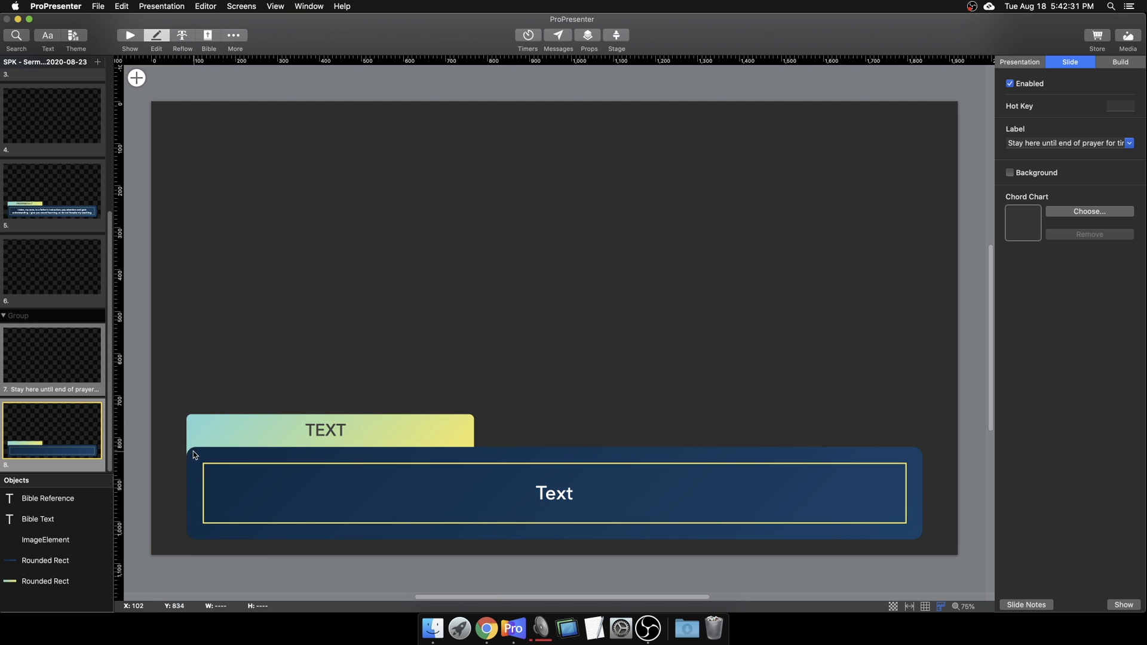
click(348, 432)
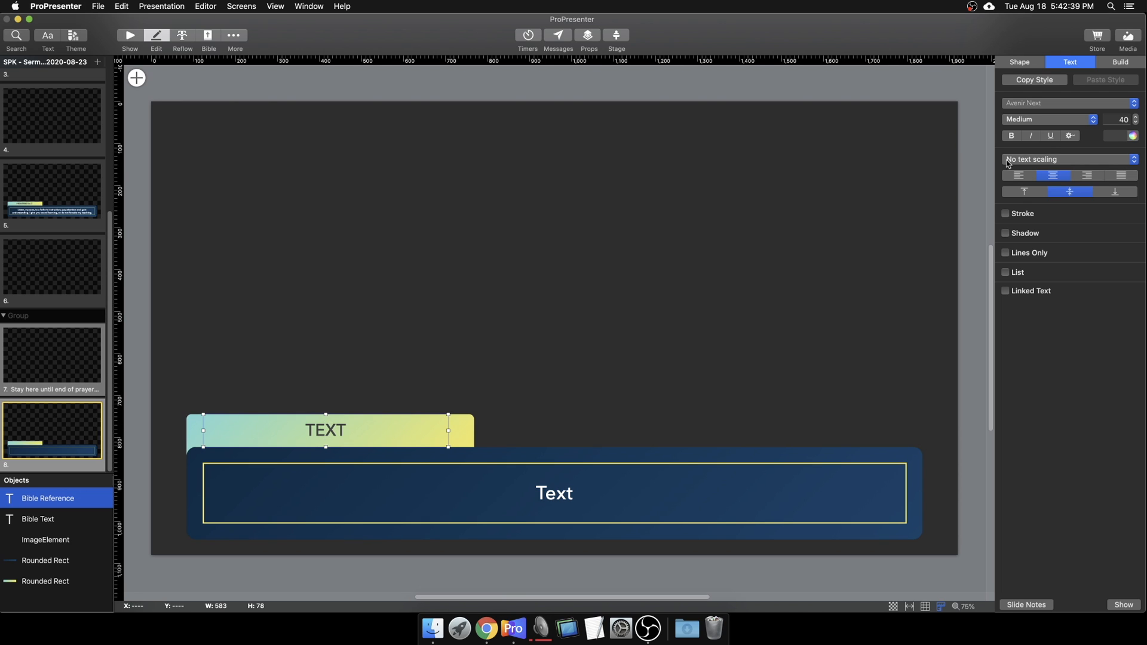
click(1134, 136)
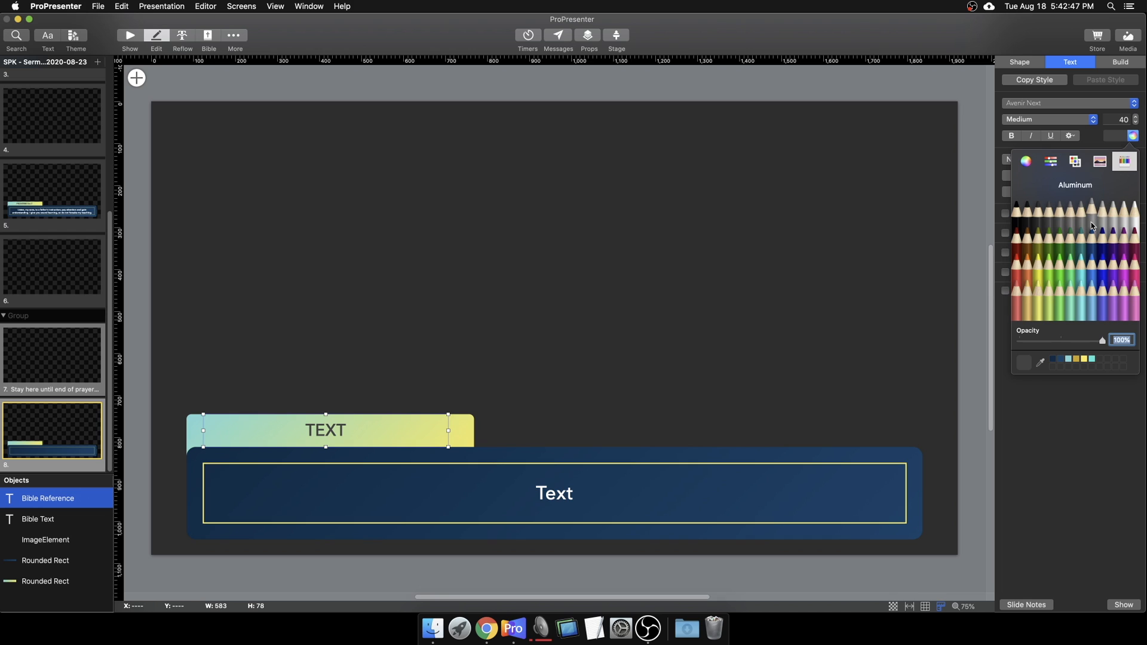
click(1063, 441)
click(596, 438)
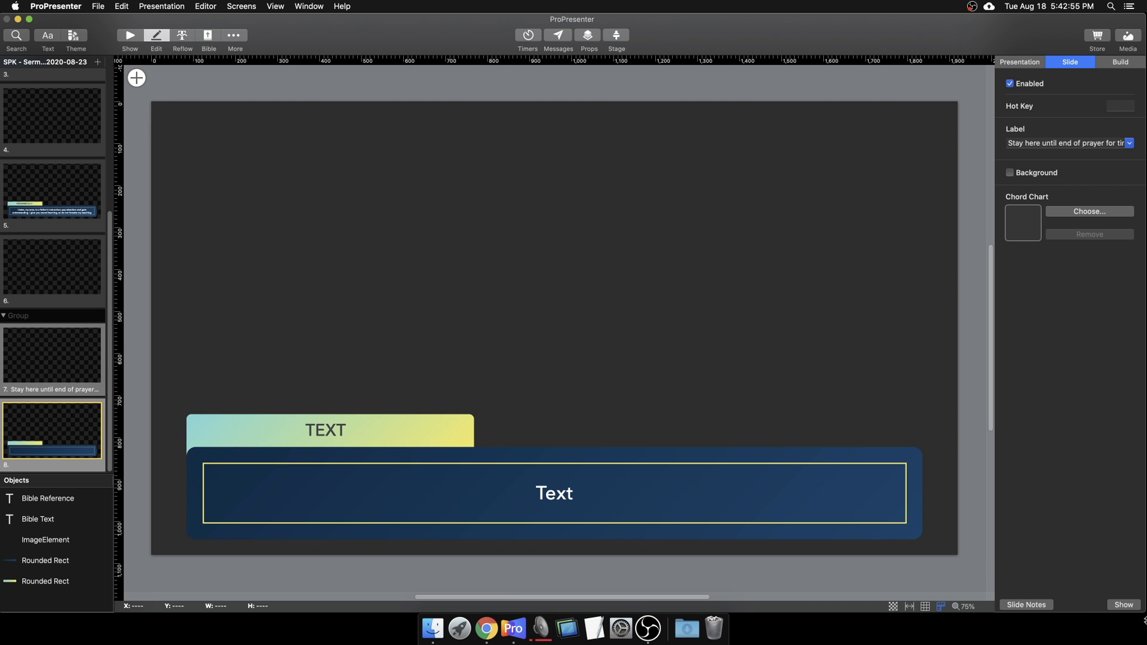
Step: Open CollectiveWisdom-Main1.jpg from Series Graphics > Collective Wisdom beside the shrunken ProPresenter window
drag(1142, 610, 1006, 490)
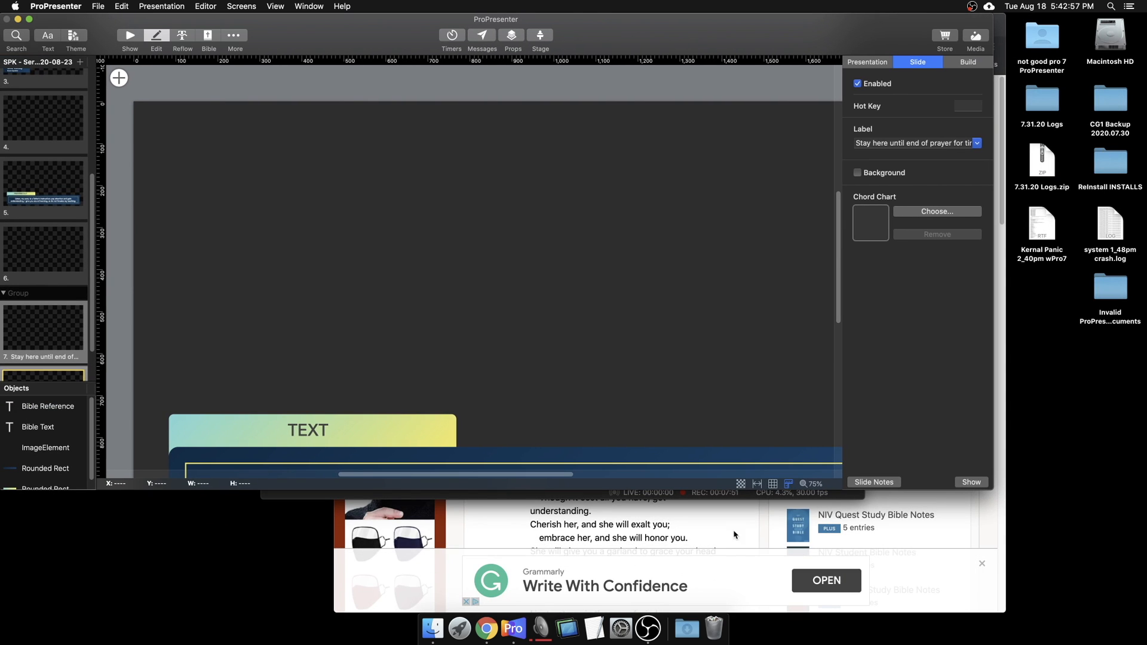
click(432, 628)
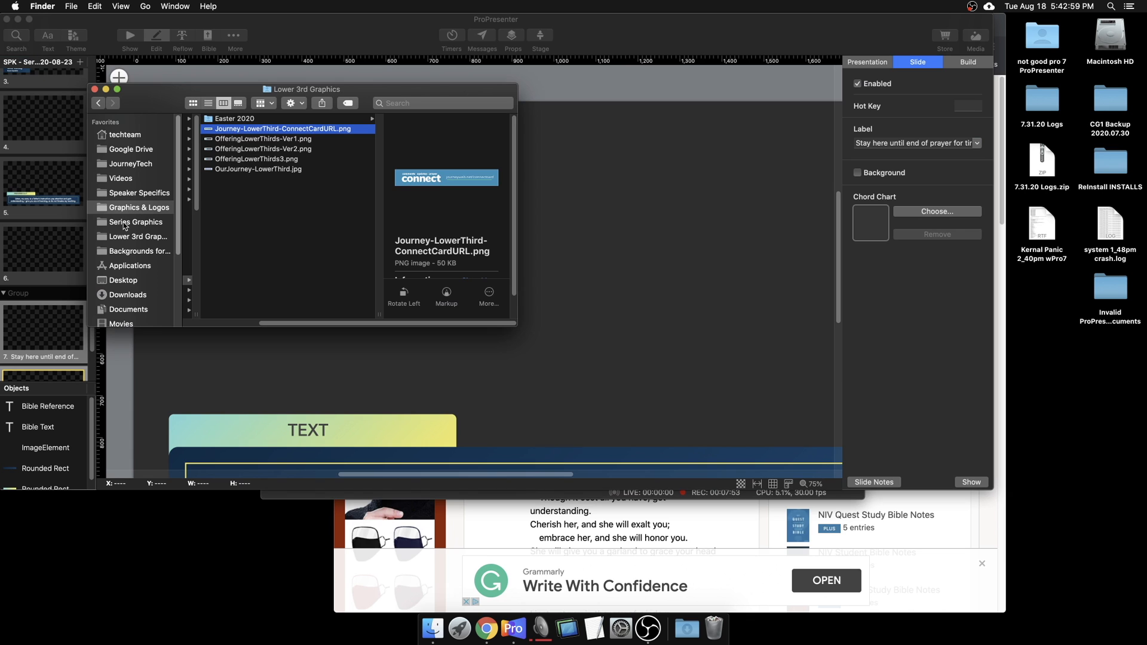
click(124, 223)
click(227, 128)
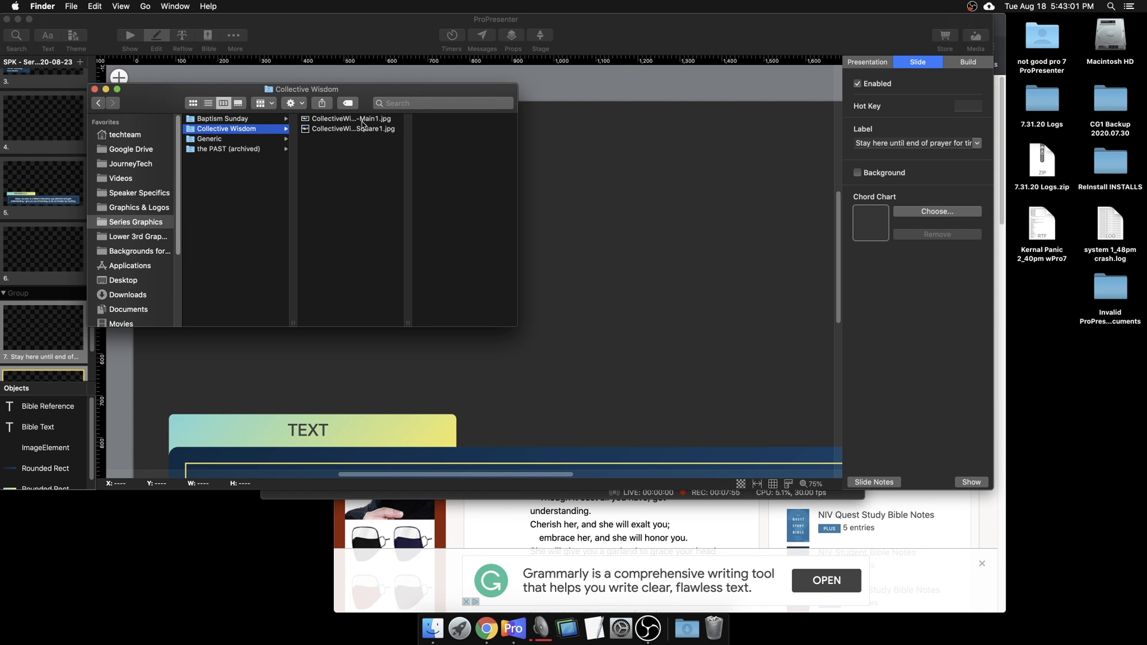
double_click(362, 119)
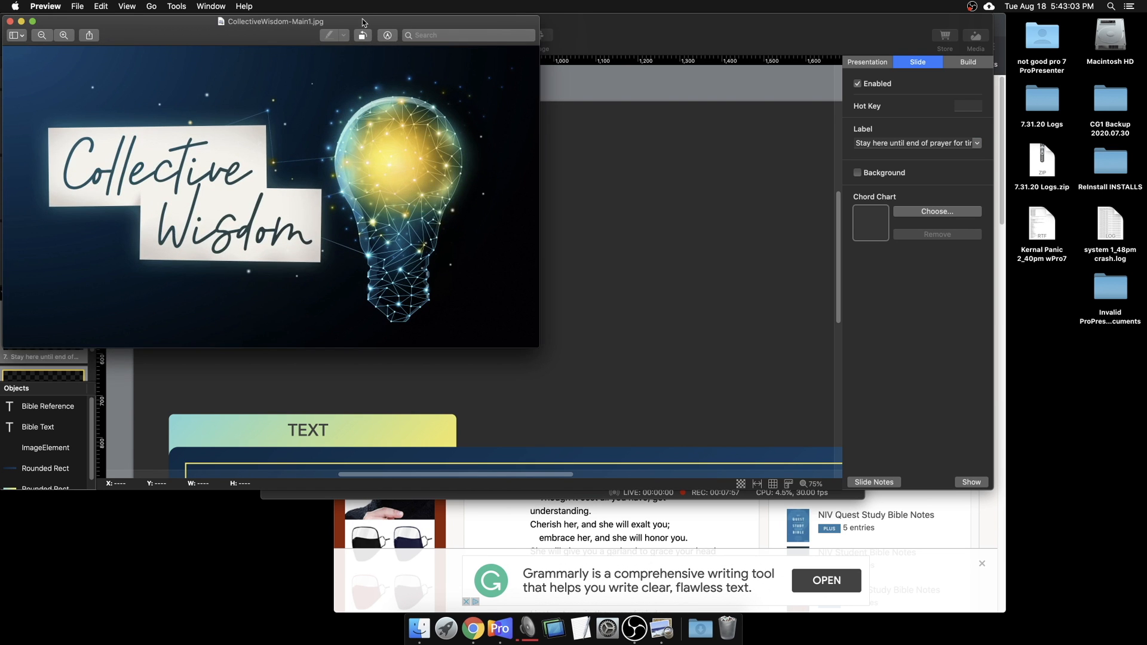
drag(362, 23, 981, 482)
Step: Eyedrop the artwork's navy as the dark rounded rectangle's text colour and save it as a swatch
click(950, 428)
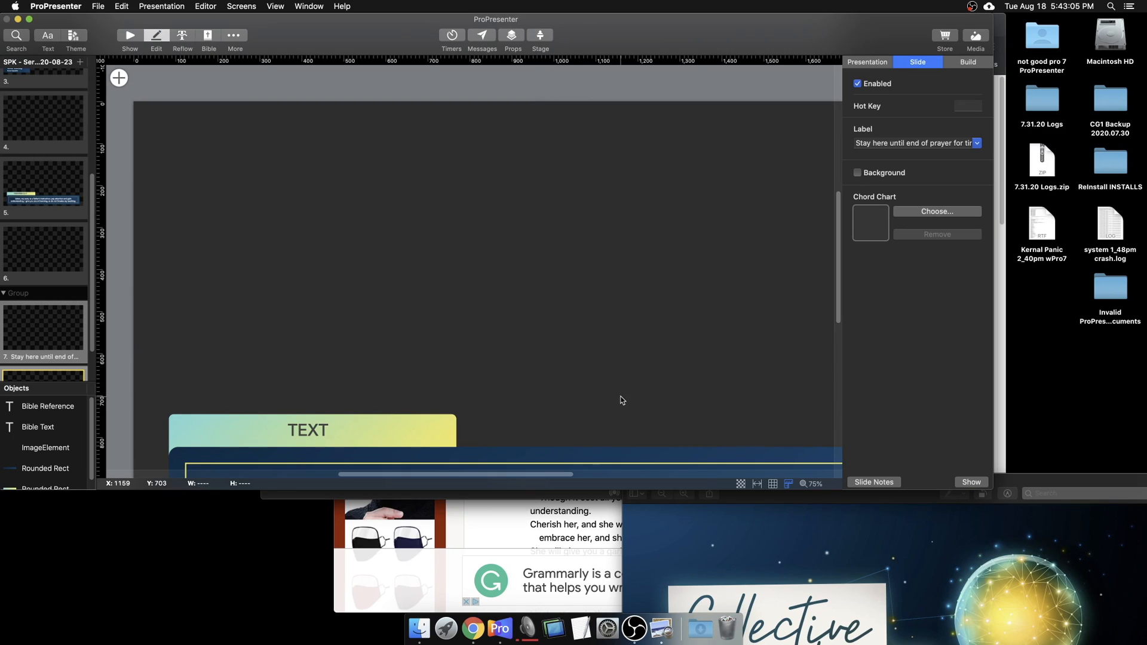
scroll(622, 400, down, 5)
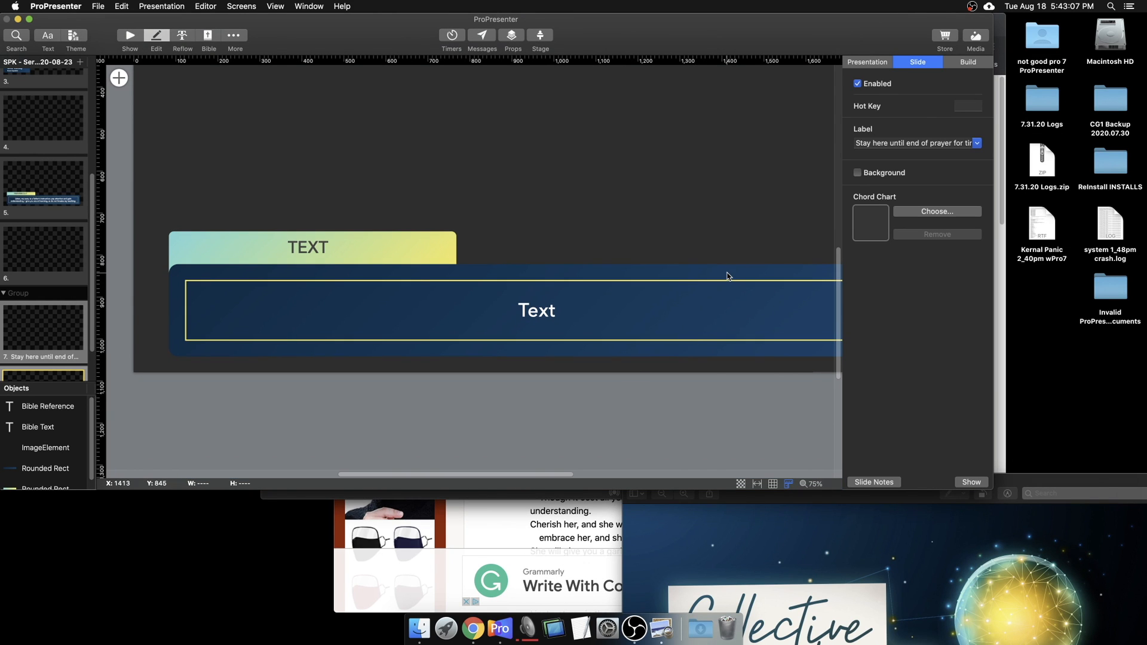
click(728, 276)
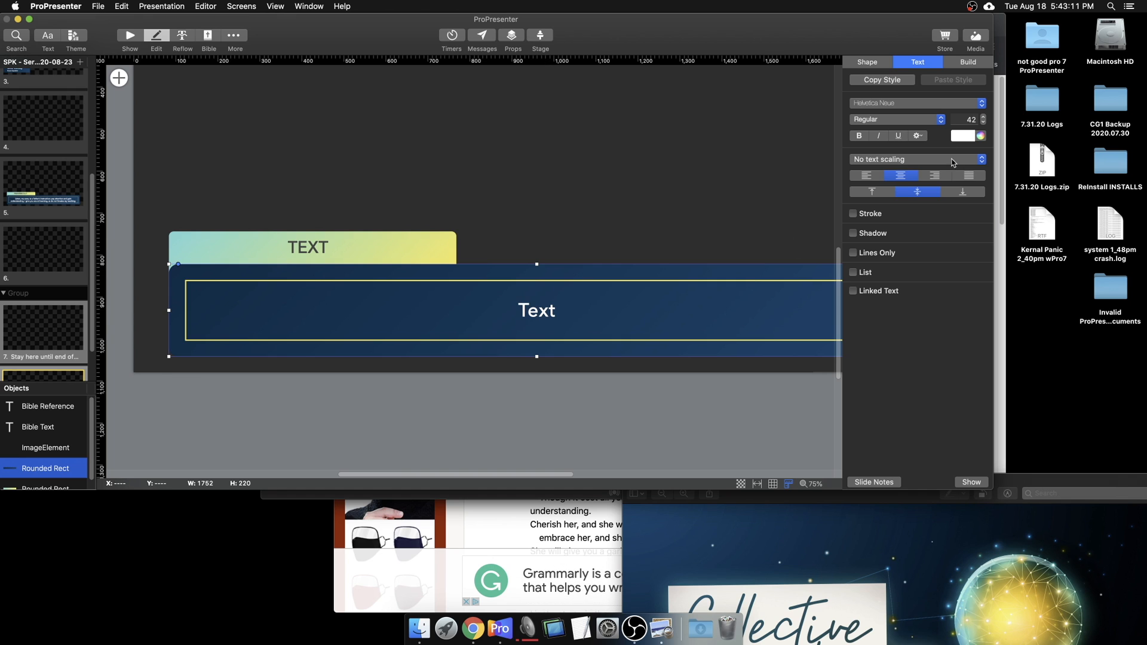
click(981, 136)
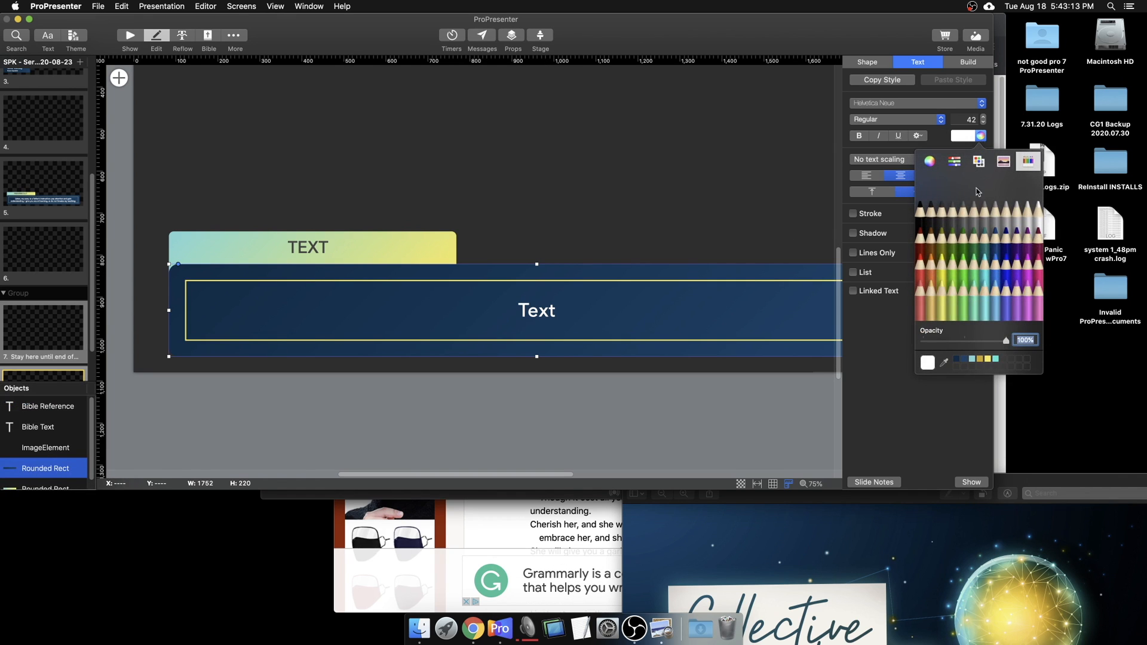
click(945, 363)
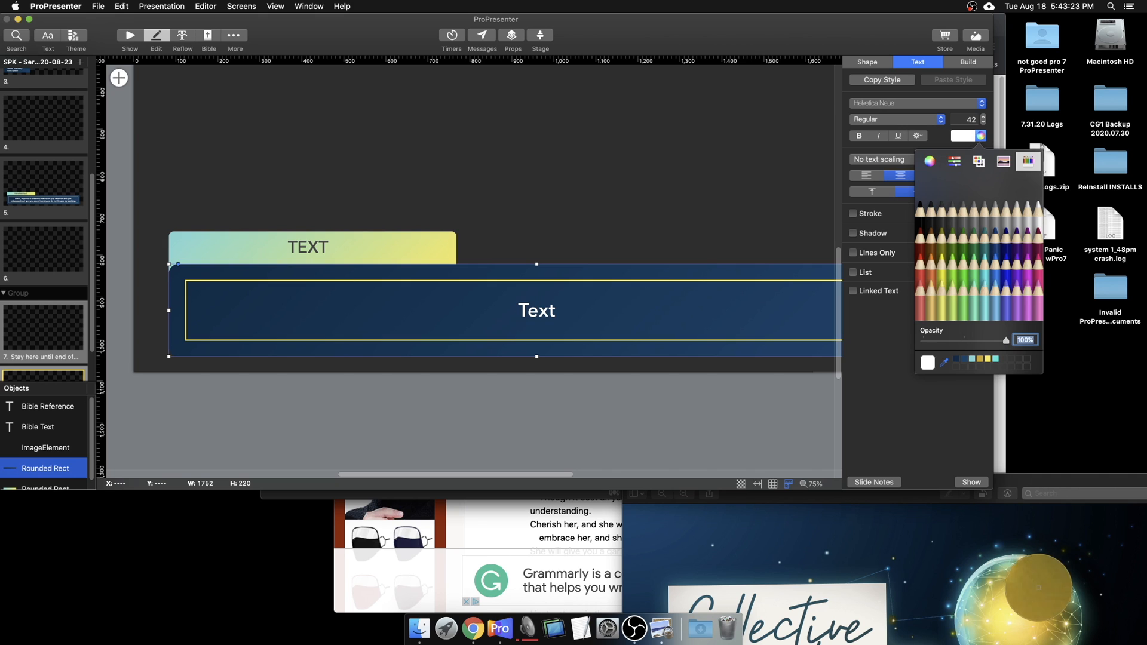
click(956, 381)
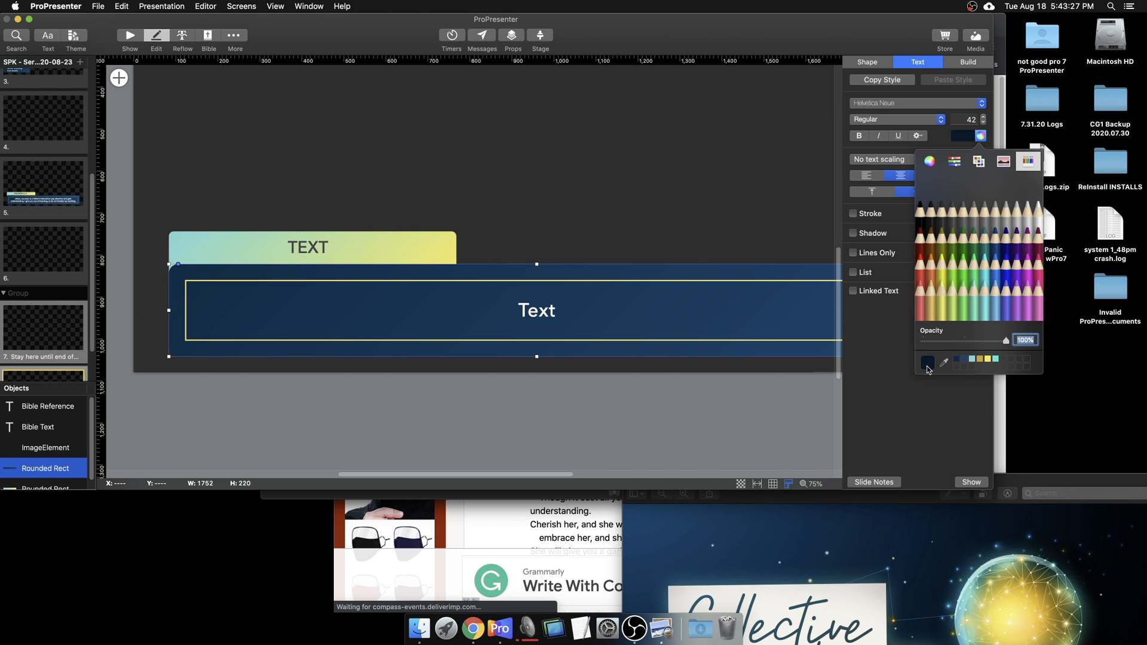
drag(928, 362, 1011, 362)
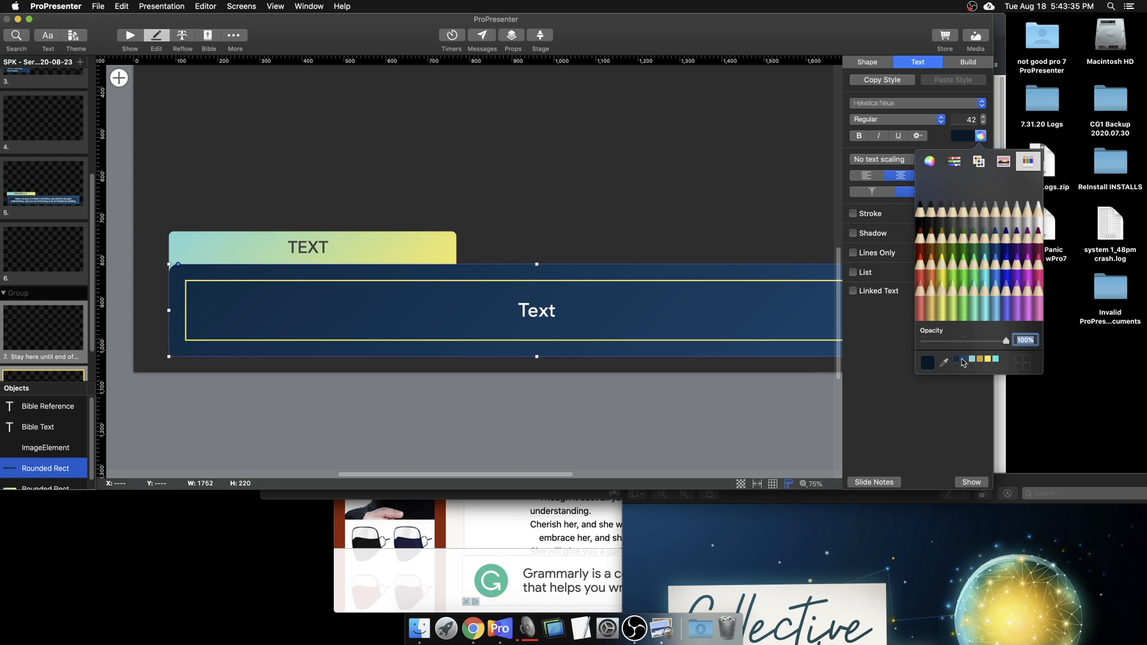
Step: Close the Collective Wisdom artwork and restore ProPresenter to full screen
click(1025, 481)
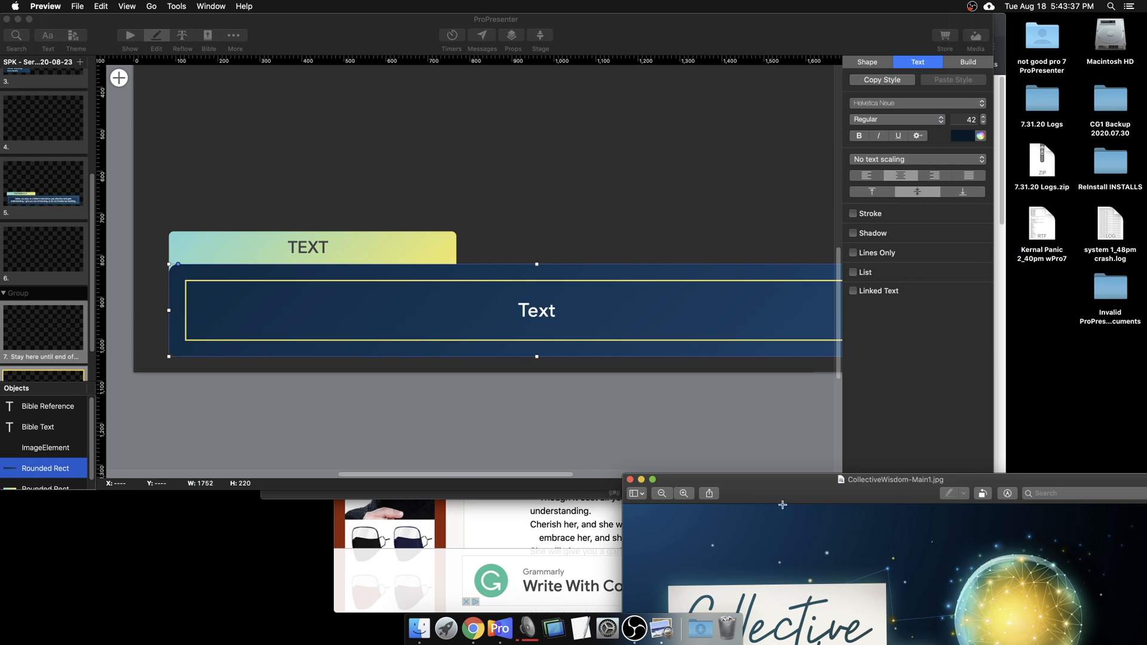
drag(789, 493, 704, 132)
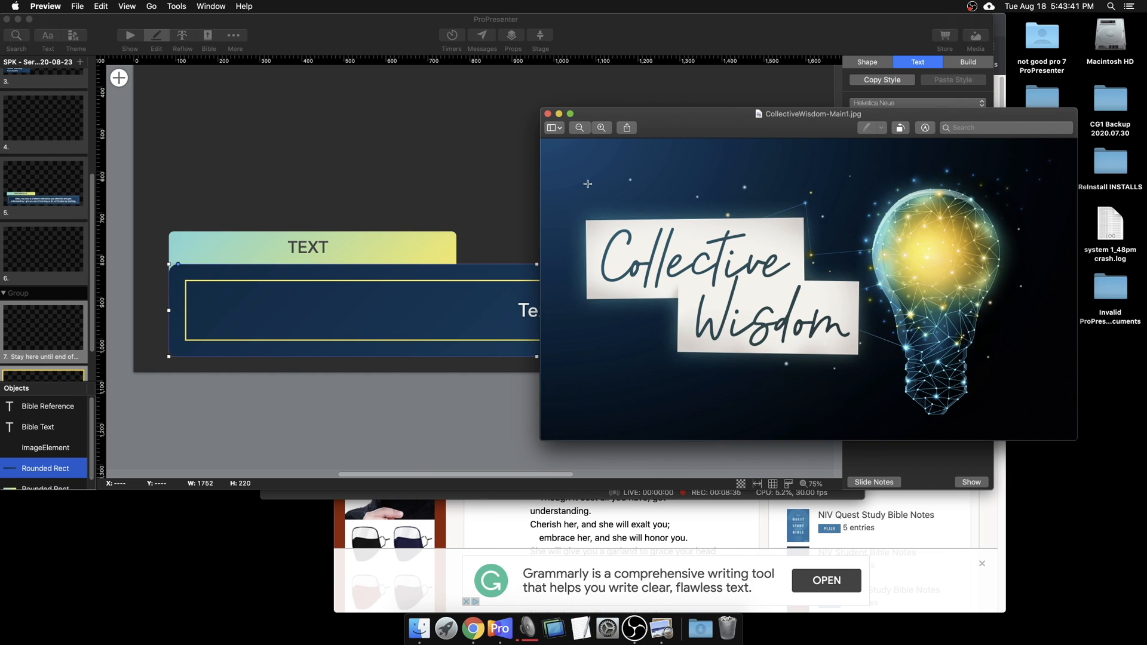
click(548, 113)
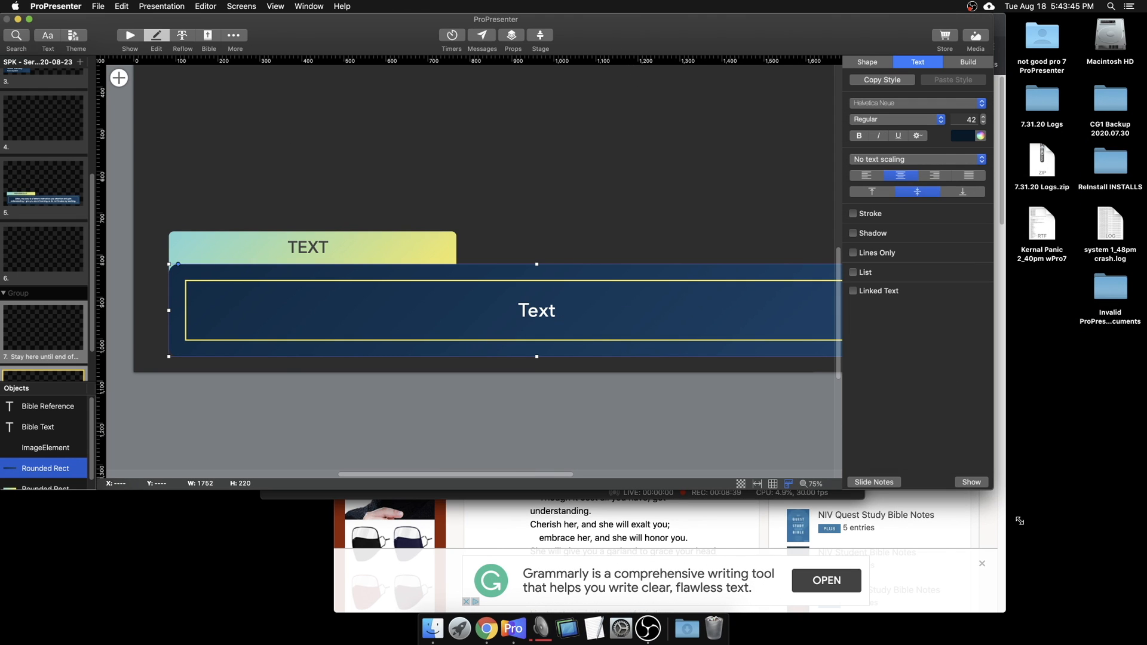
double_click(991, 492)
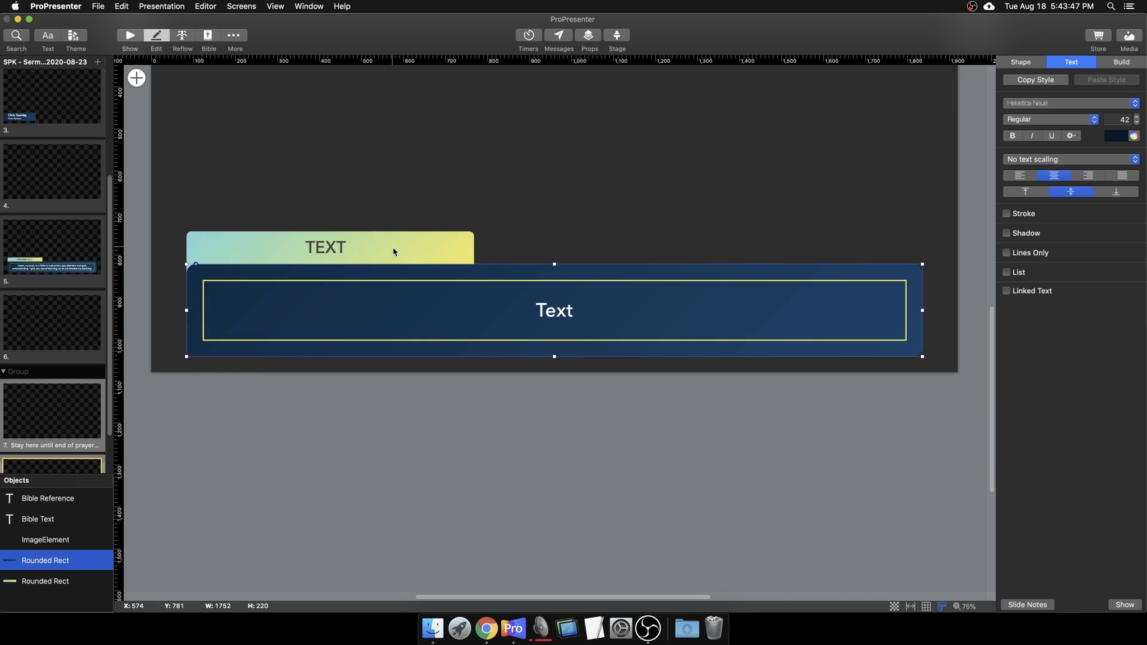
click(446, 242)
click(461, 236)
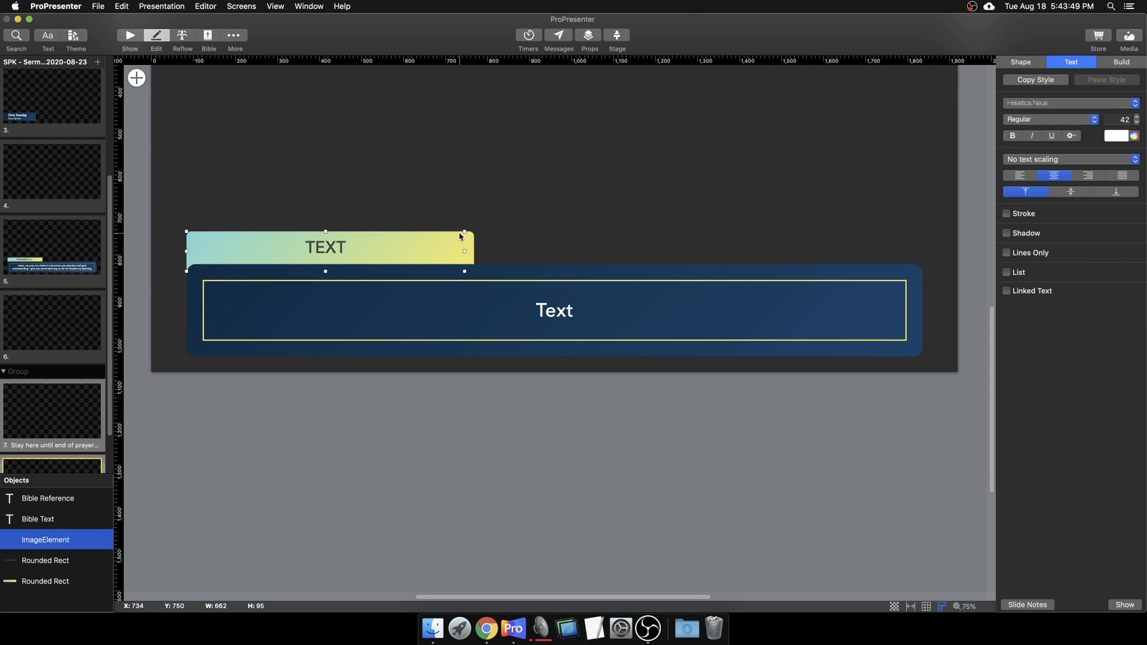
click(475, 244)
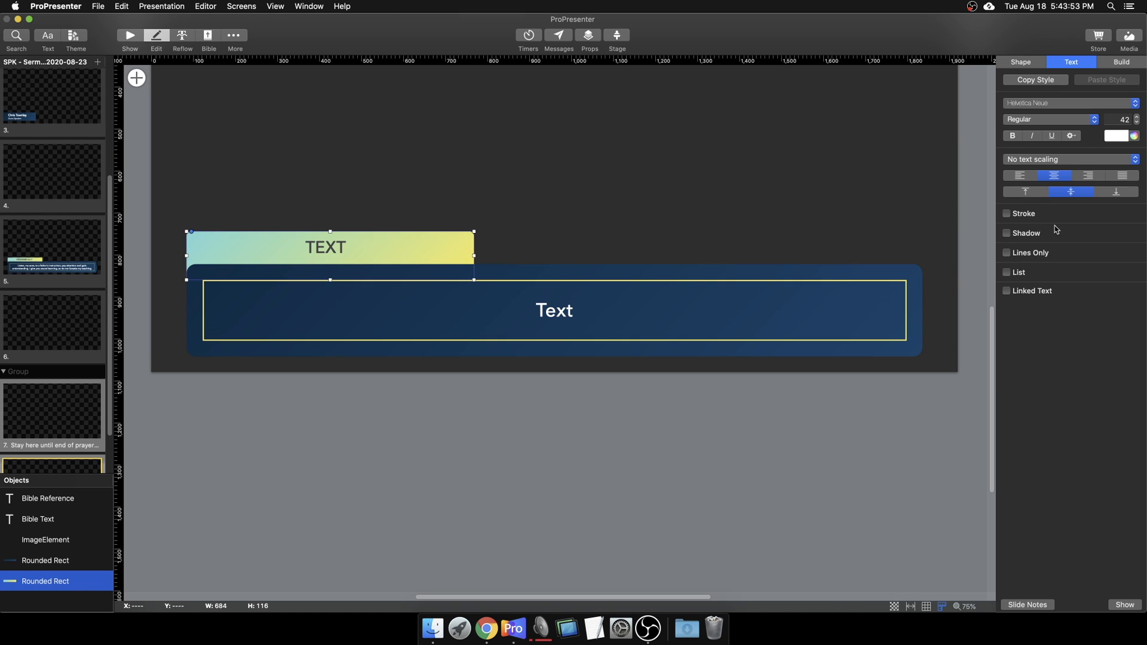
click(1134, 136)
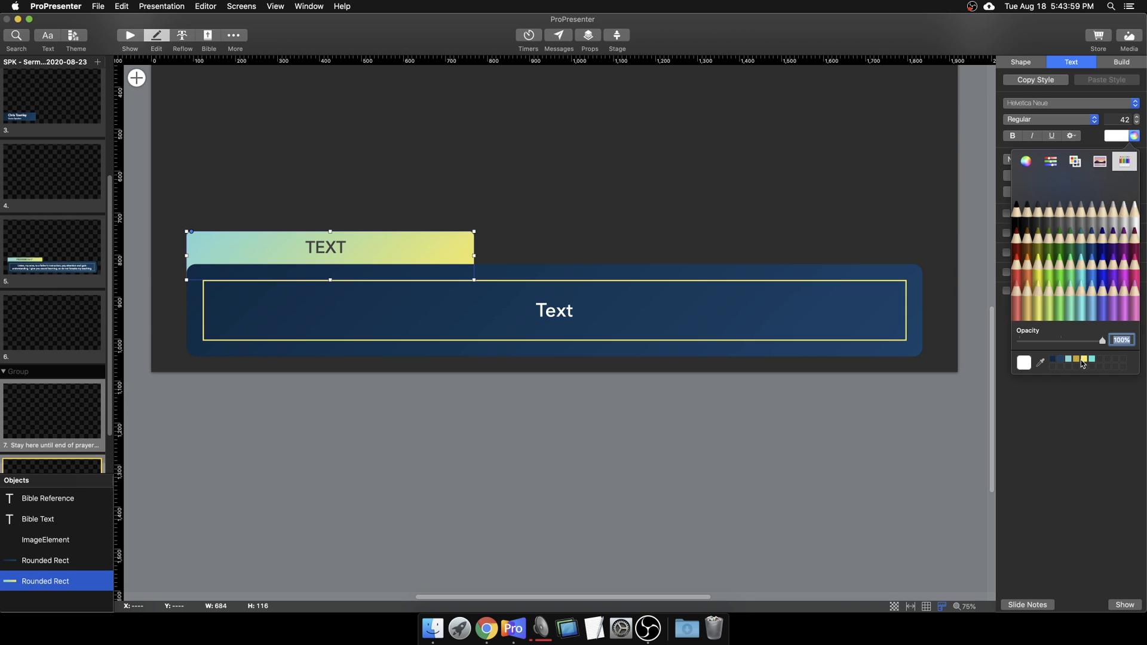
click(1095, 397)
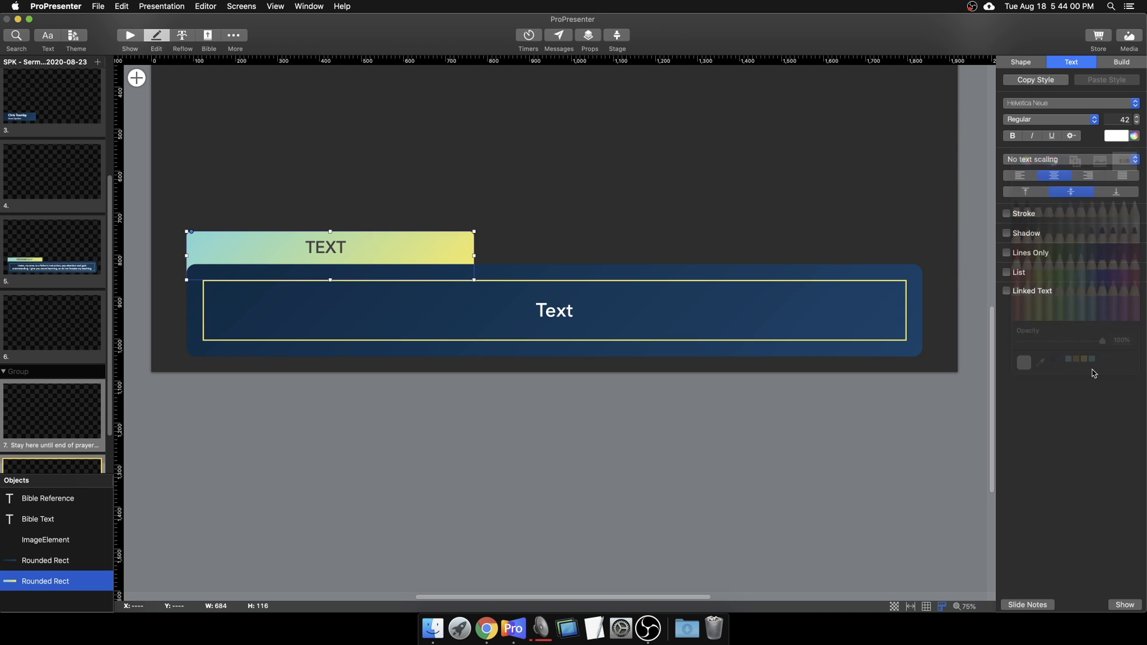
click(1039, 61)
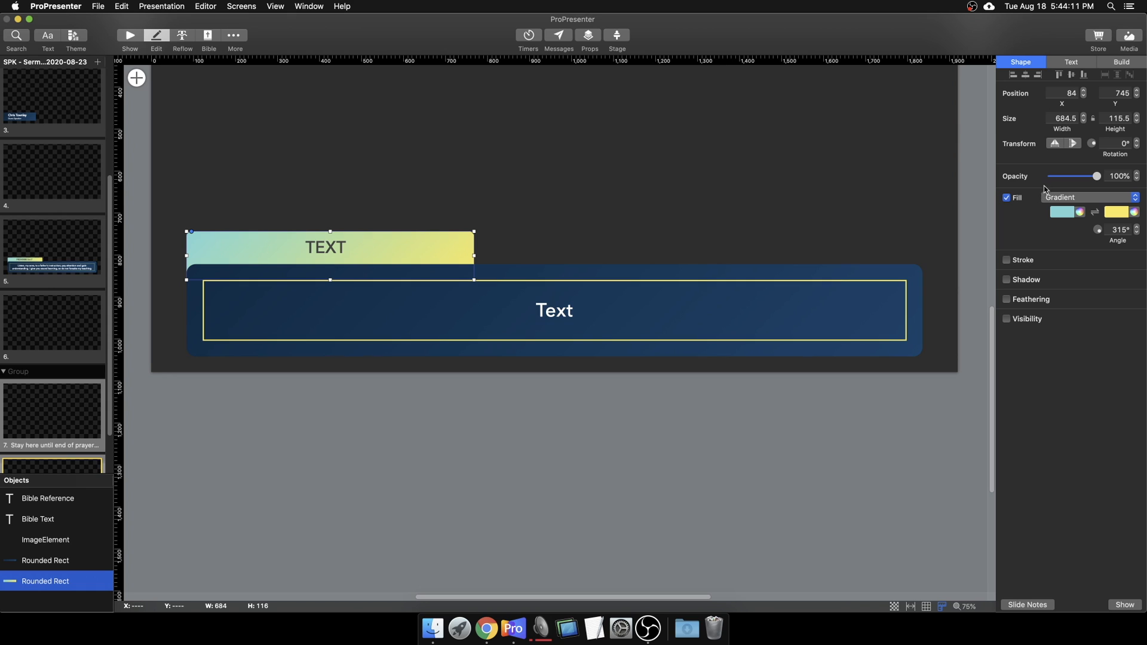
mouse_move(1100, 178)
mouse_down()
mouse_move(1055, 183)
mouse_move(1099, 179)
mouse_up()
click(1008, 300)
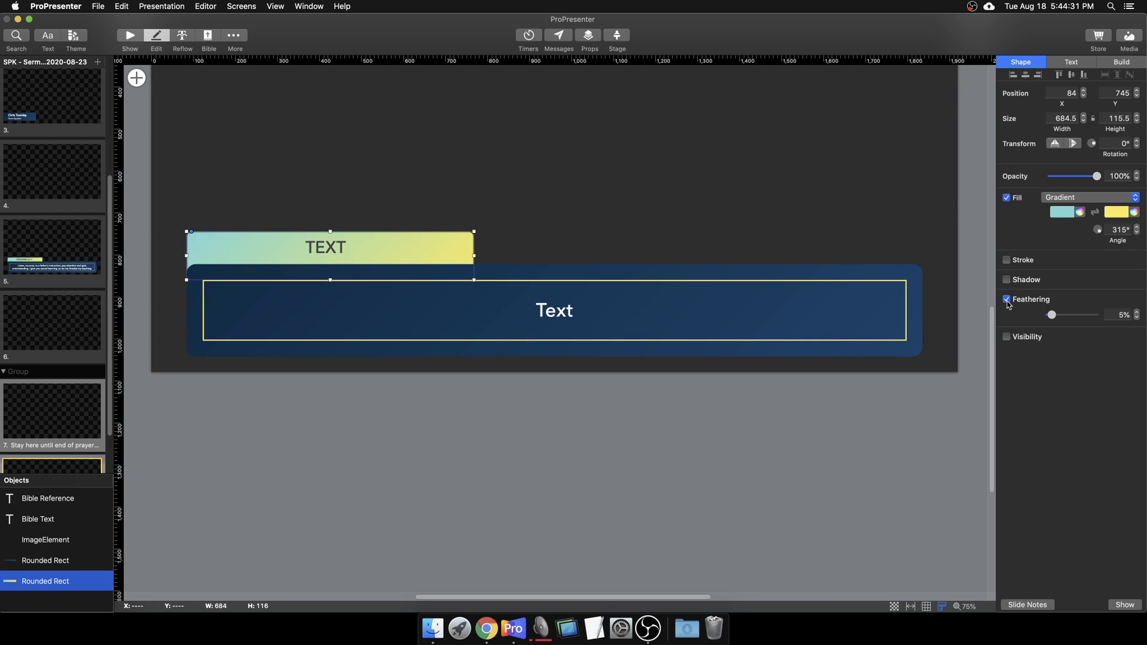
click(1007, 300)
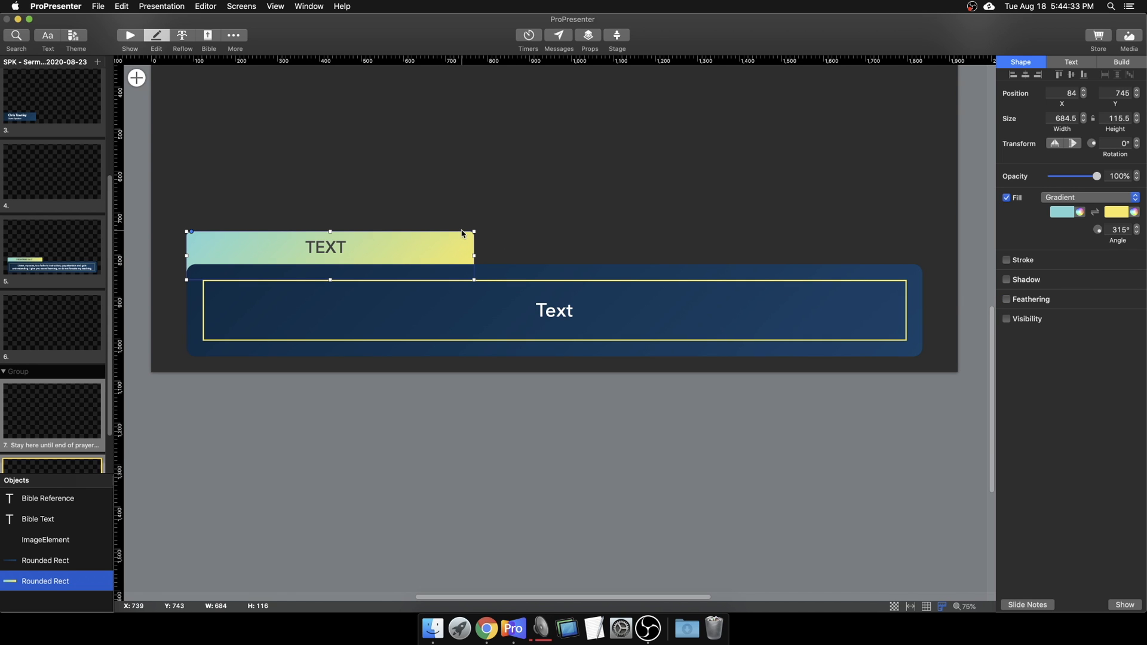
click(502, 233)
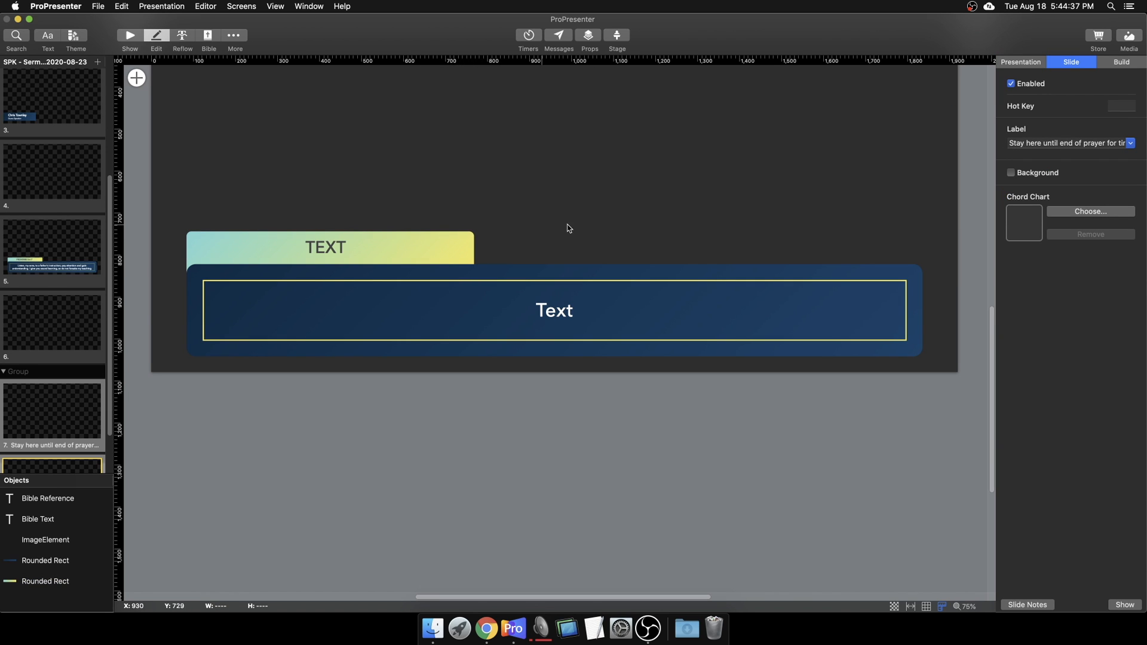
Step: Check Visibility on the large blue Rounded Rect, browsing the All/Any/None and condition-type lists without choosing
click(637, 272)
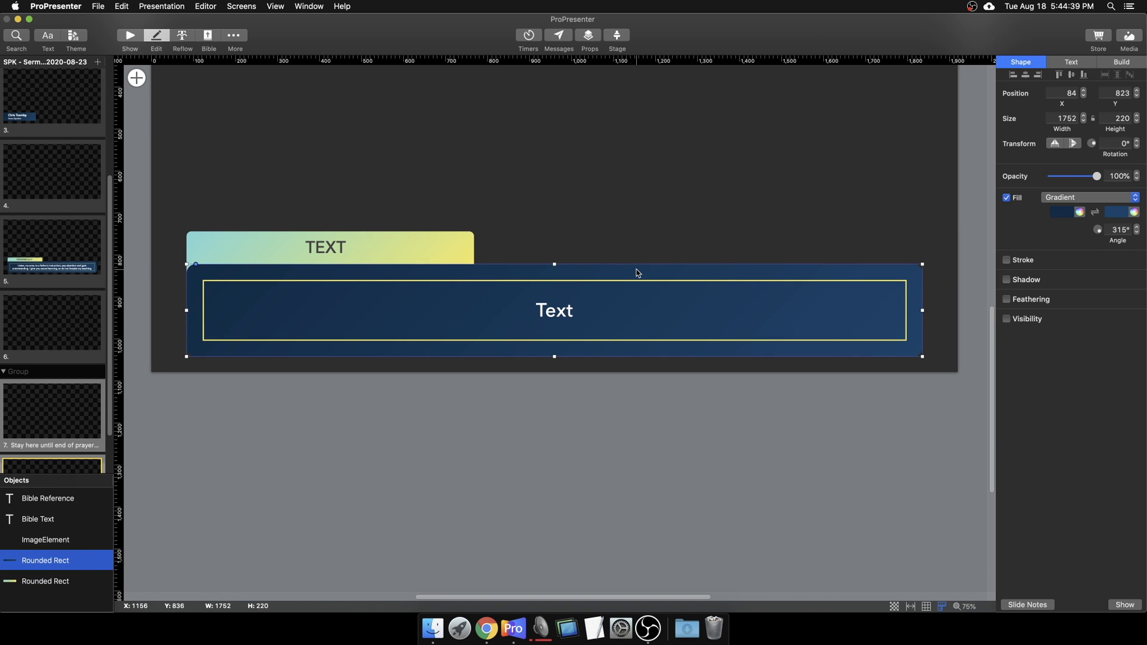
click(1007, 320)
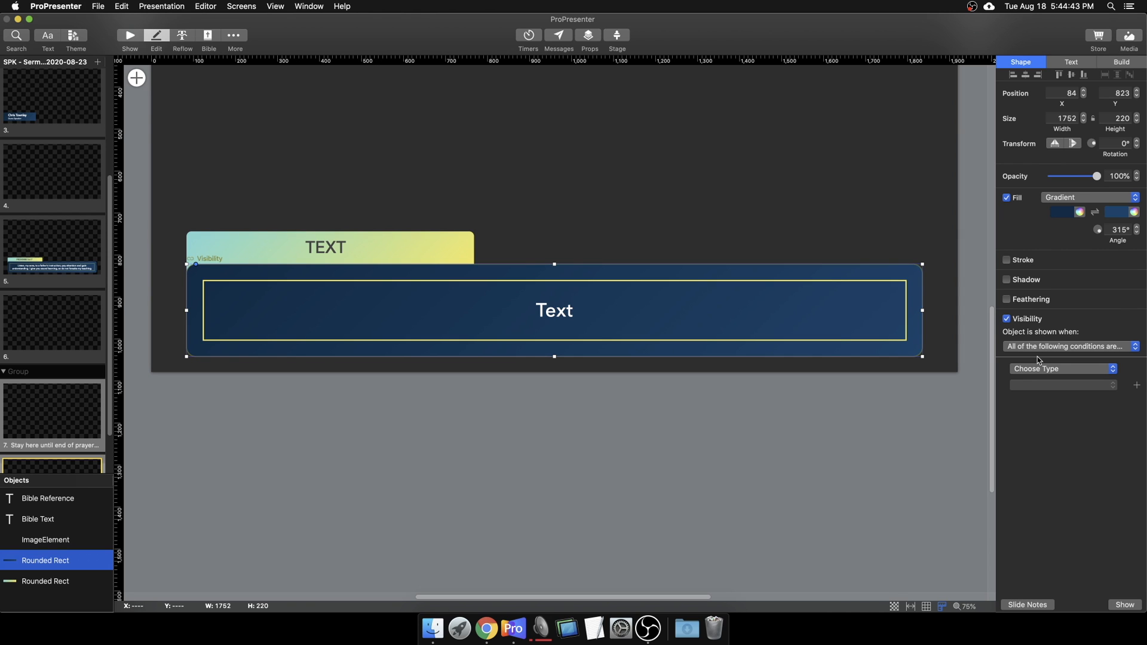
click(1045, 348)
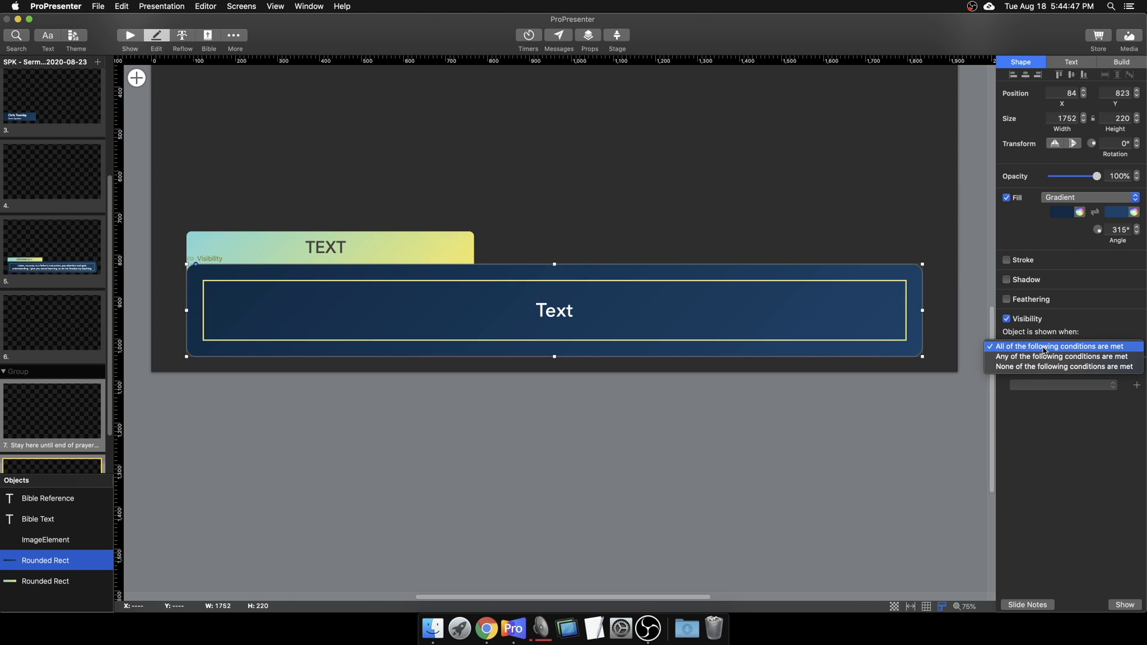
click(1052, 418)
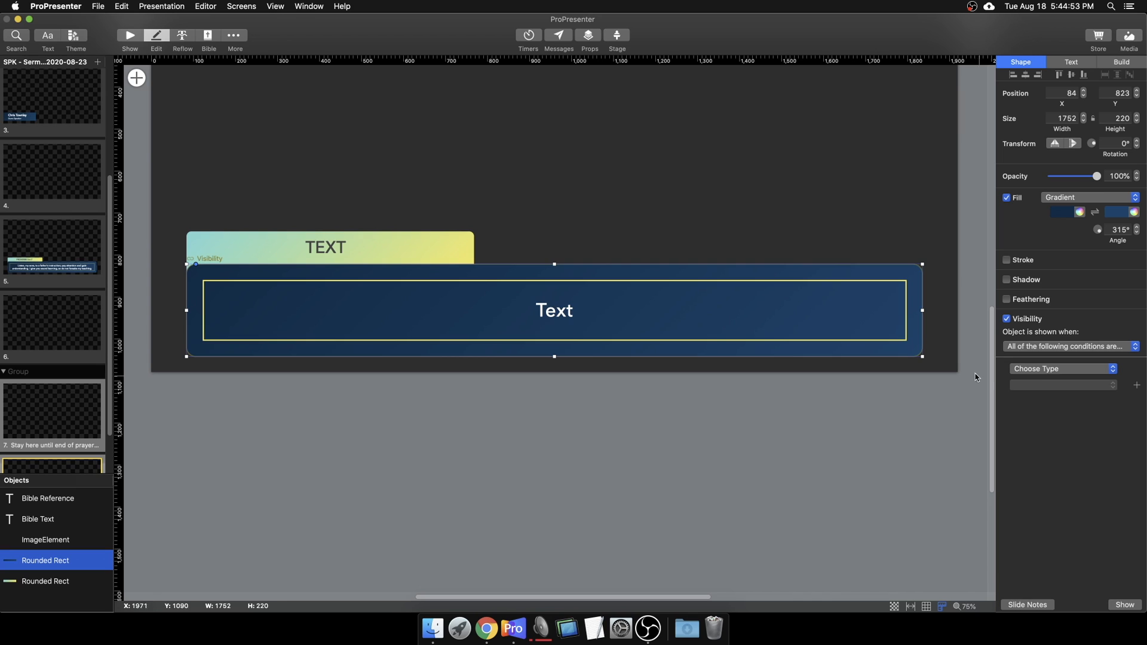
click(1050, 373)
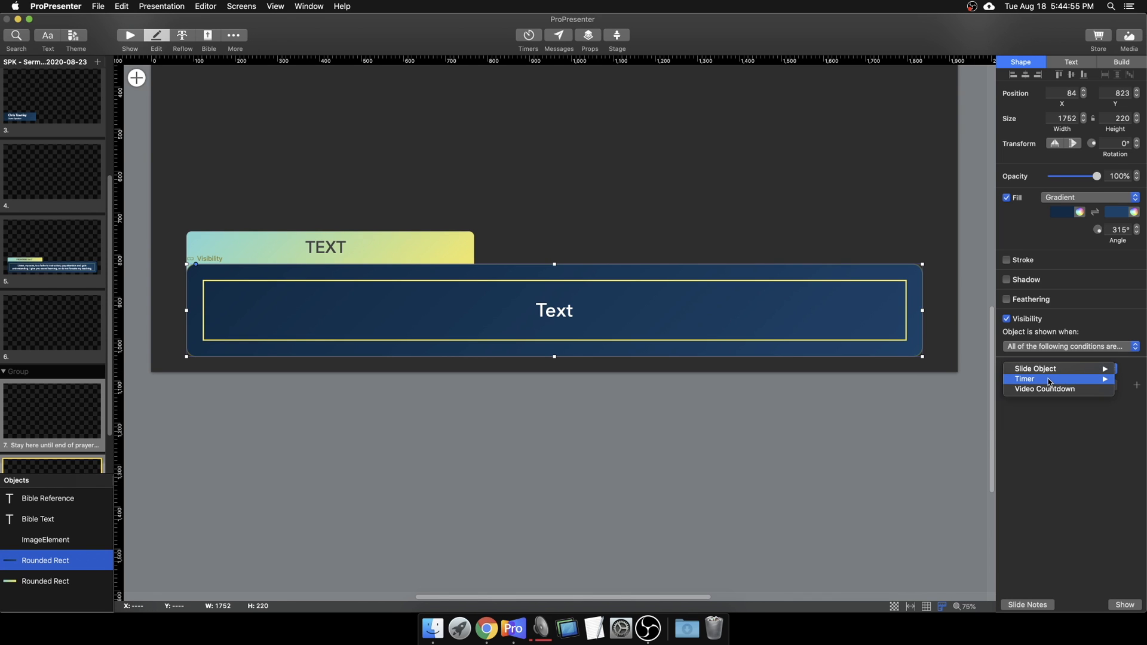
mouse_move(1052, 380)
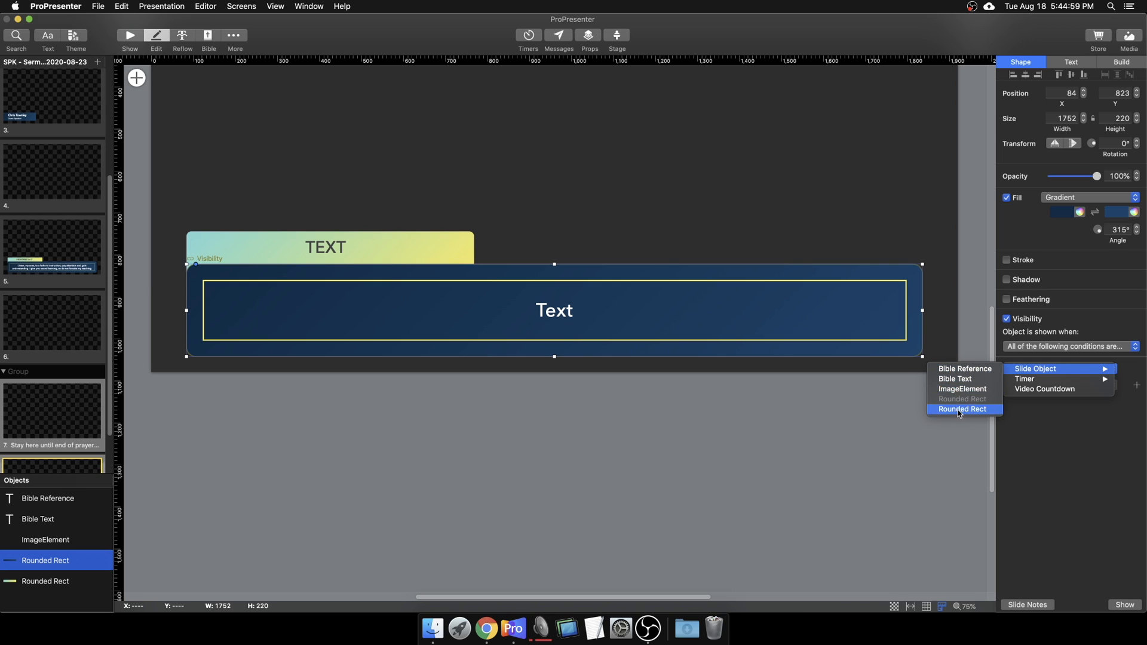
click(1044, 421)
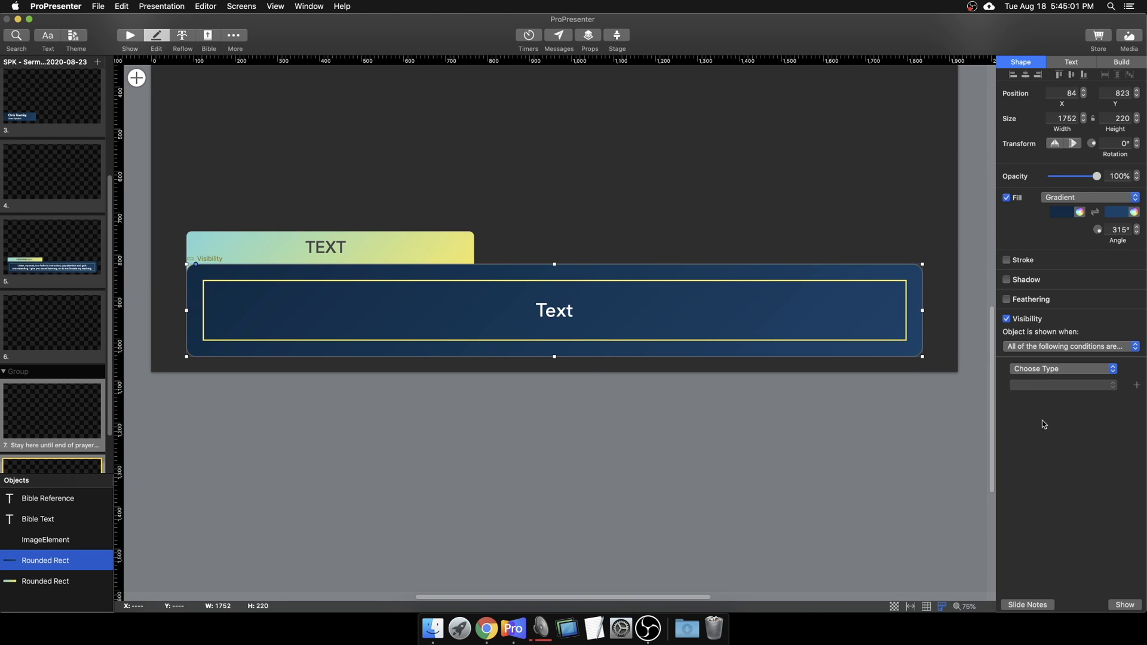
click(130, 36)
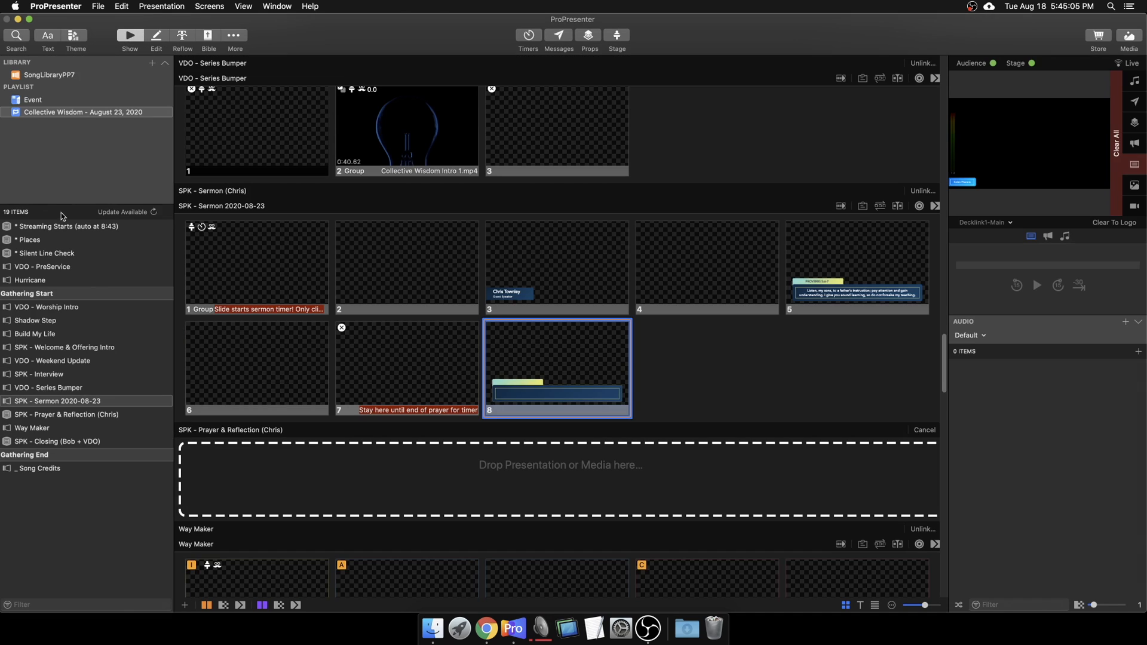
Step: Select Shadow Step's Intro slide and preview the Decklink4-StageDisplay output
click(55, 322)
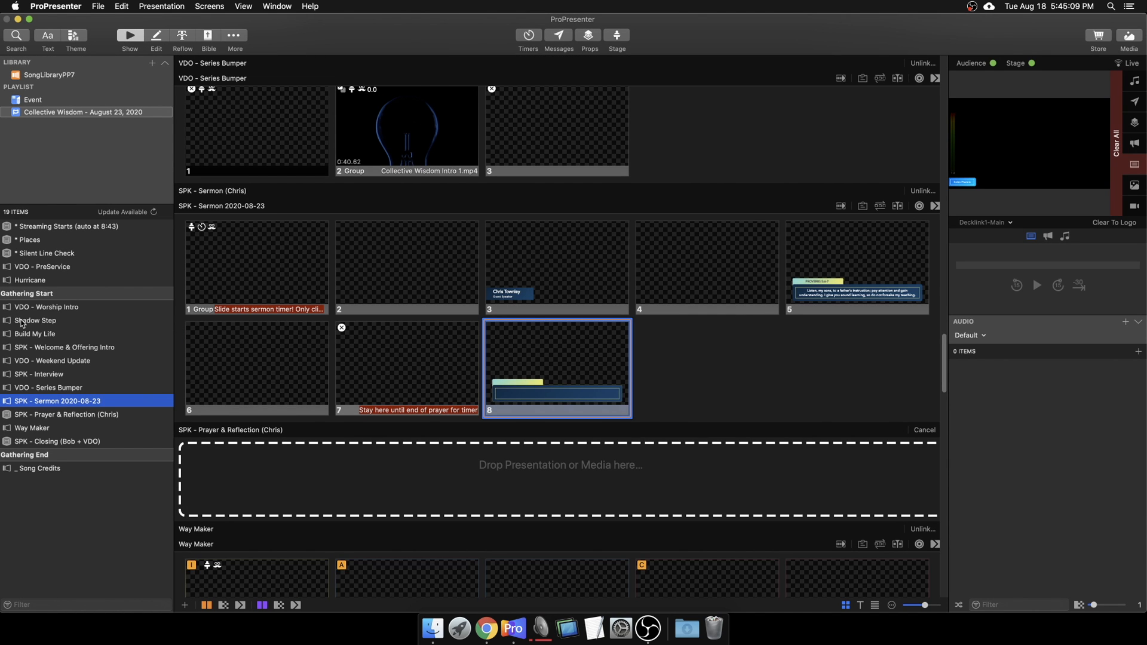
click(46, 323)
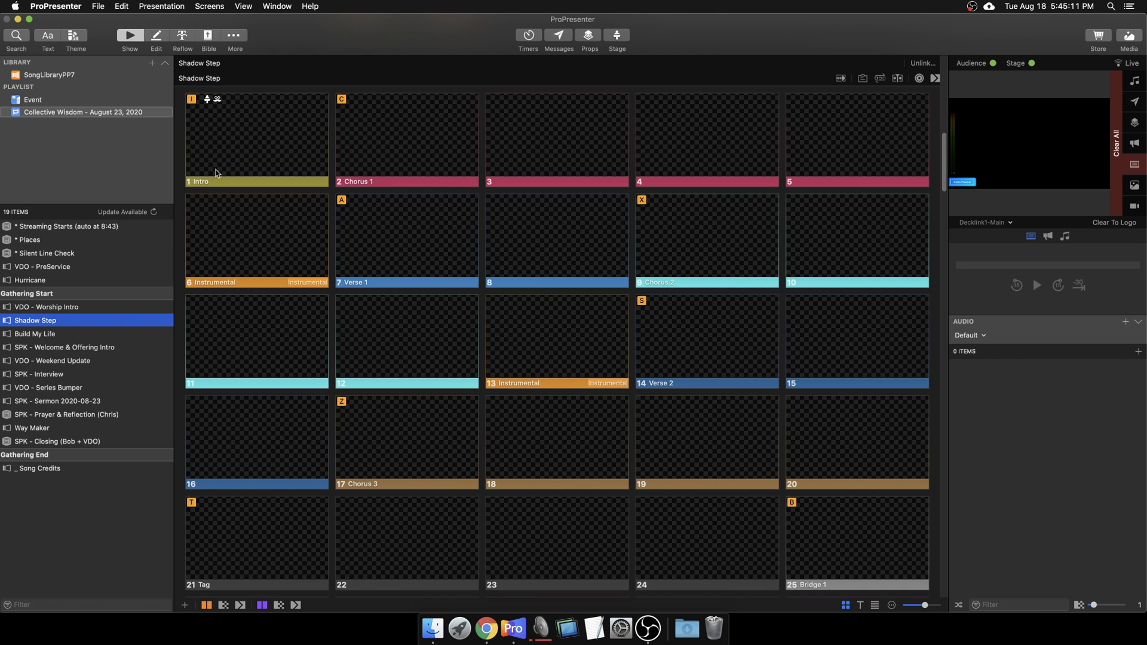
click(263, 162)
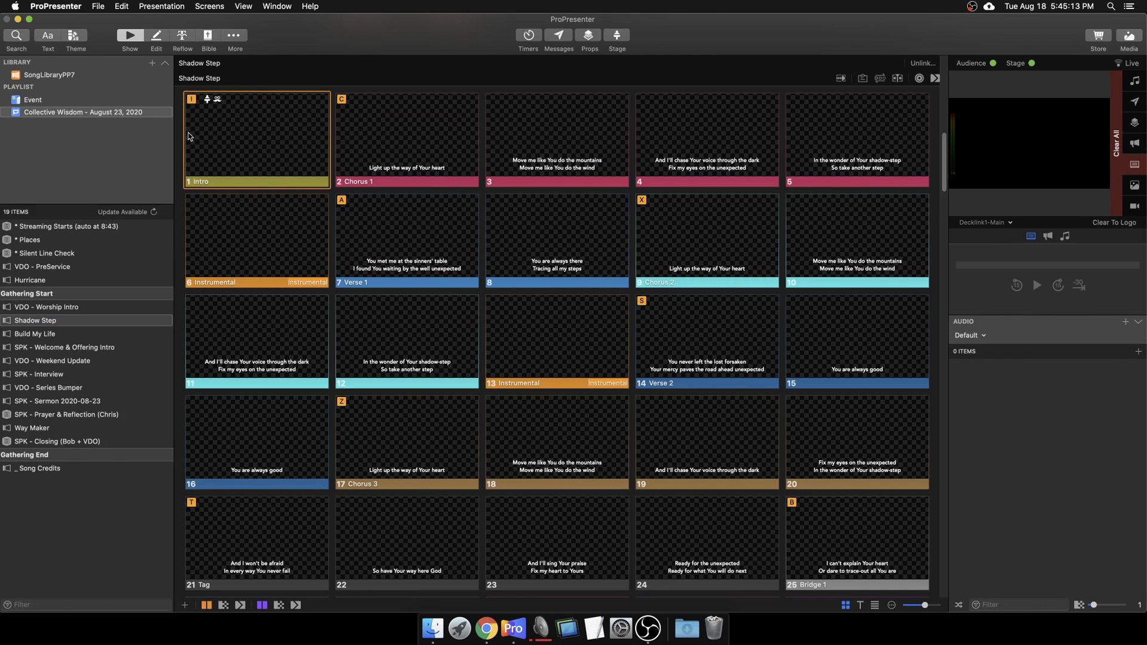
click(986, 223)
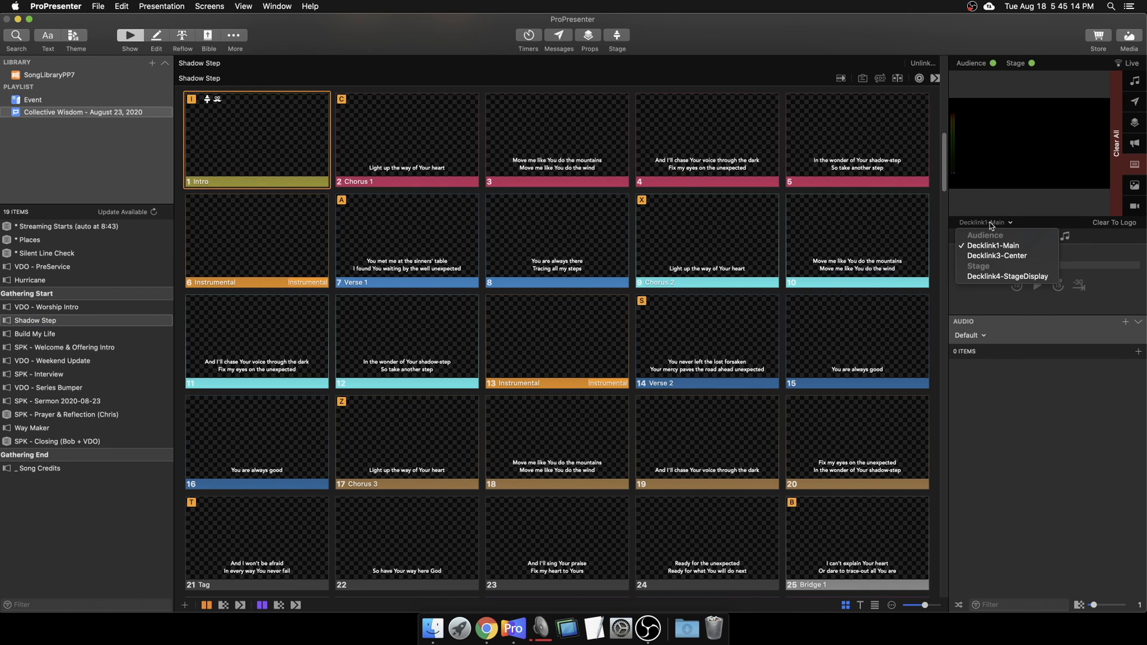
click(1005, 275)
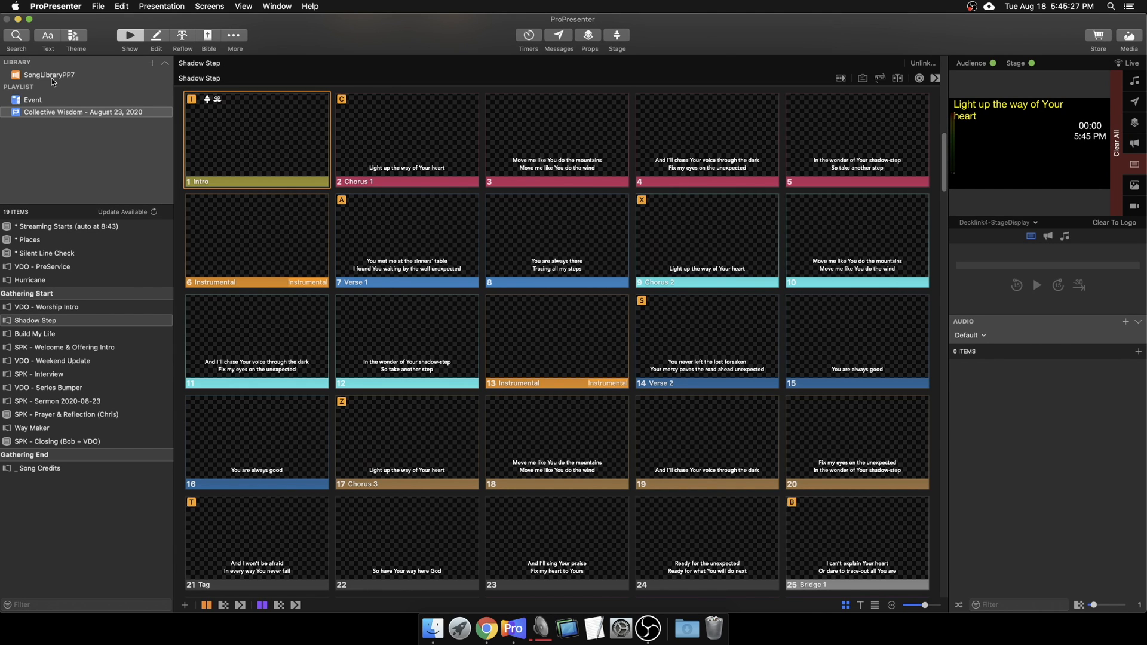
click(239, 37)
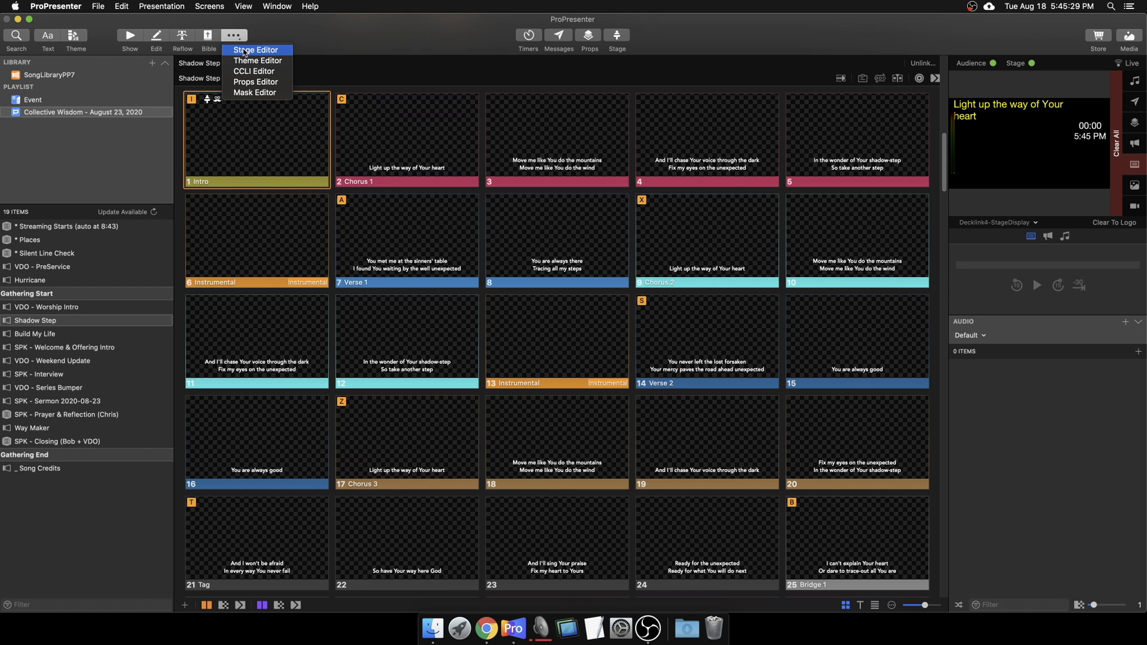
Step: In the Stage Editor, select the Worship layout's Video Countdown element and show its shape settings
click(251, 50)
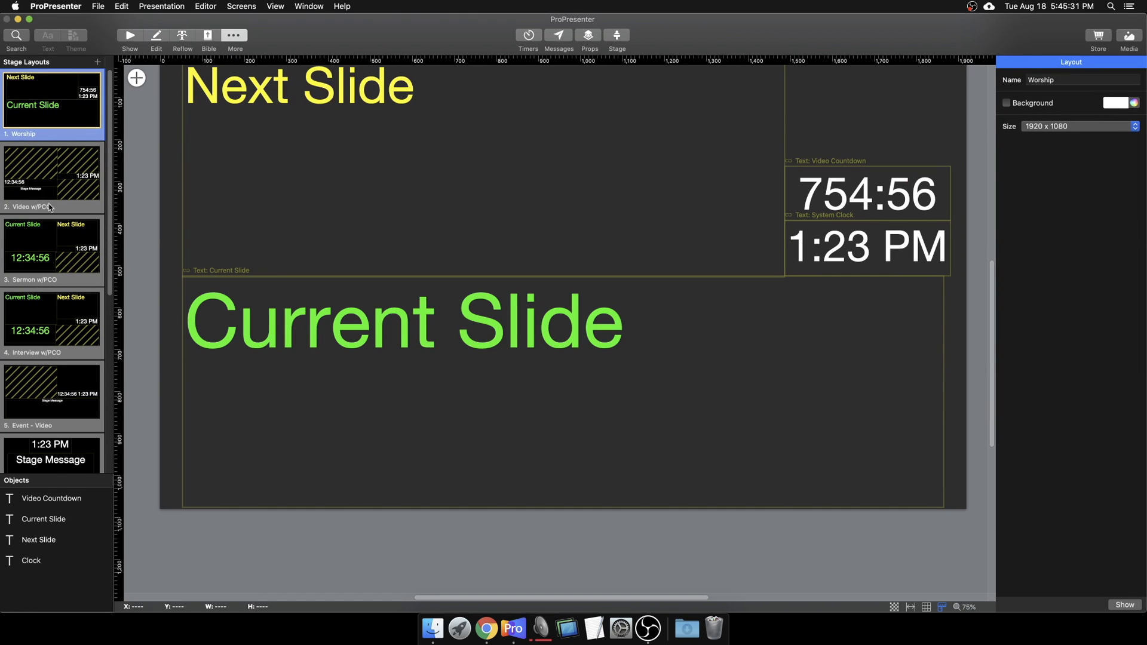
scroll(381, 249, up, 3)
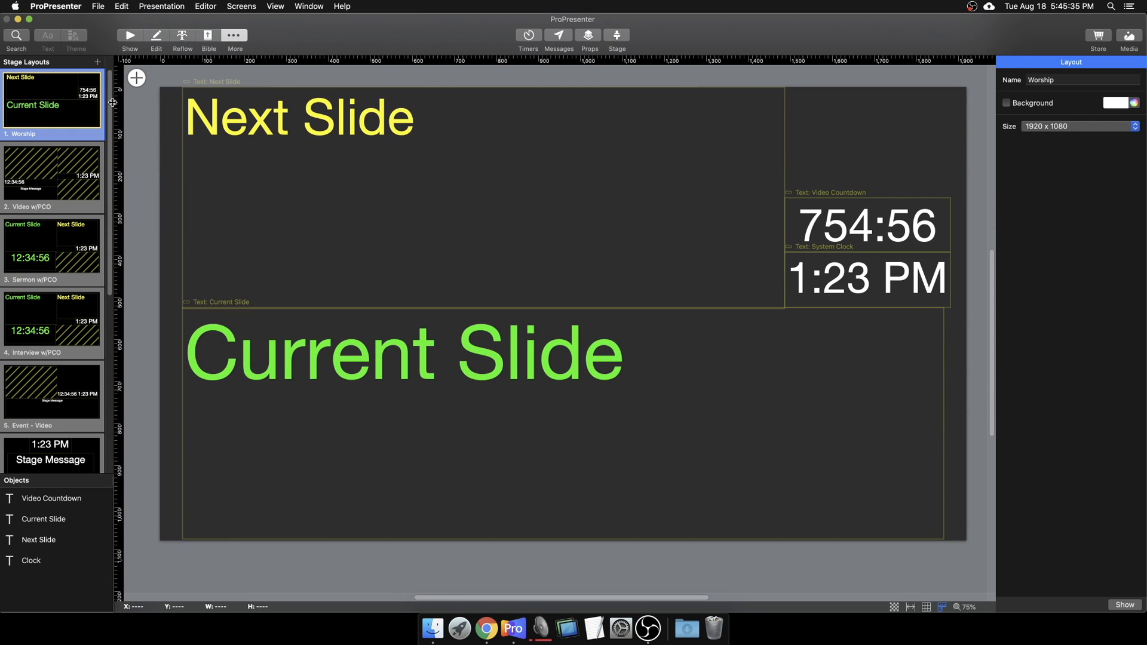
click(826, 217)
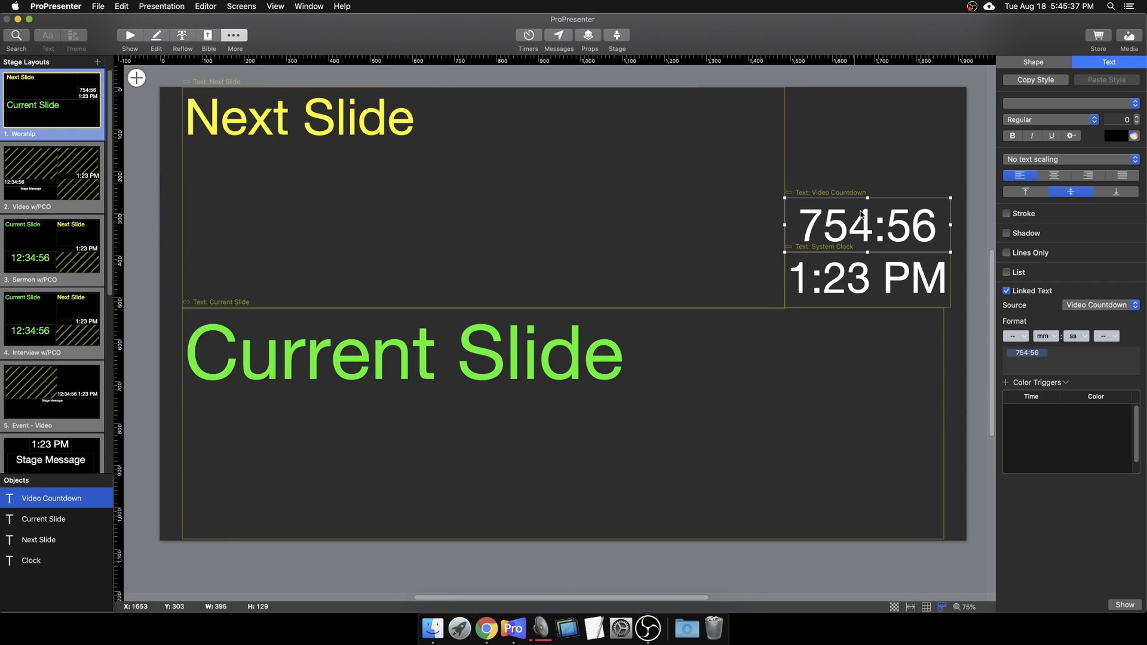
click(1038, 67)
Step: Add a visibility condition: All, Video Countdown, Is playing
click(1036, 256)
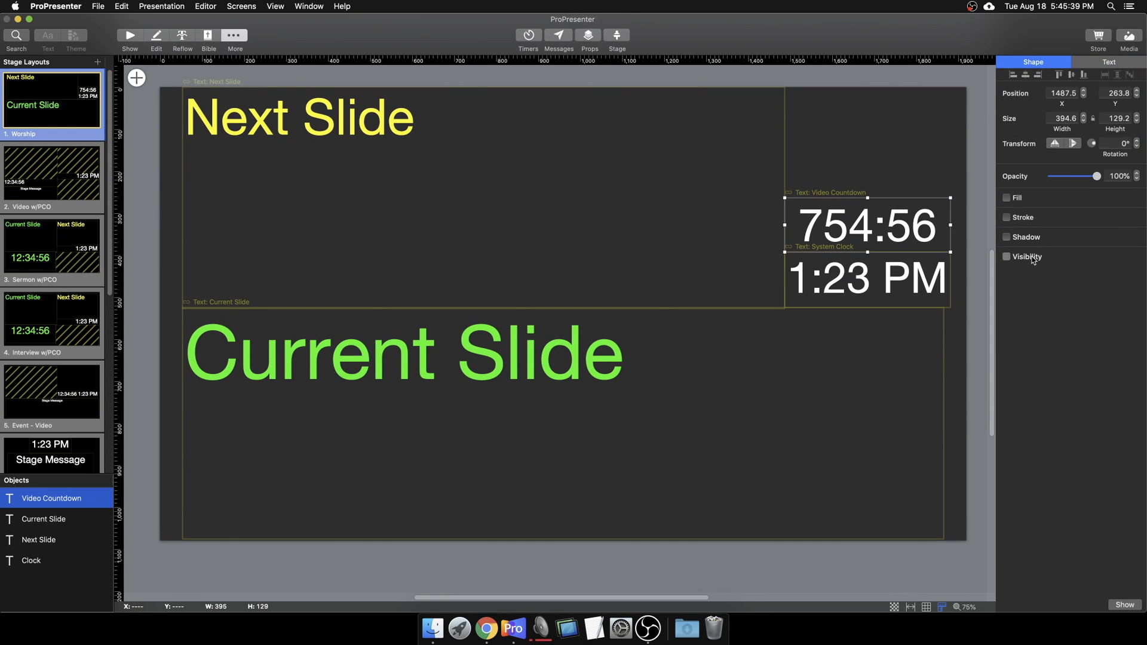
click(1044, 285)
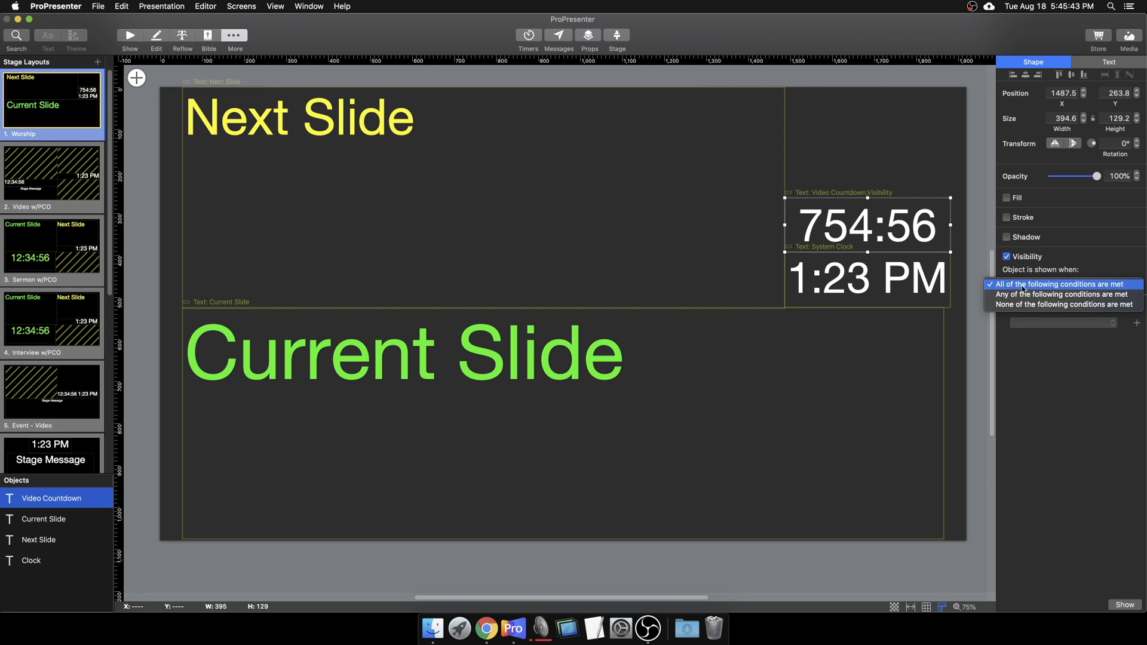
click(1024, 288)
click(1038, 323)
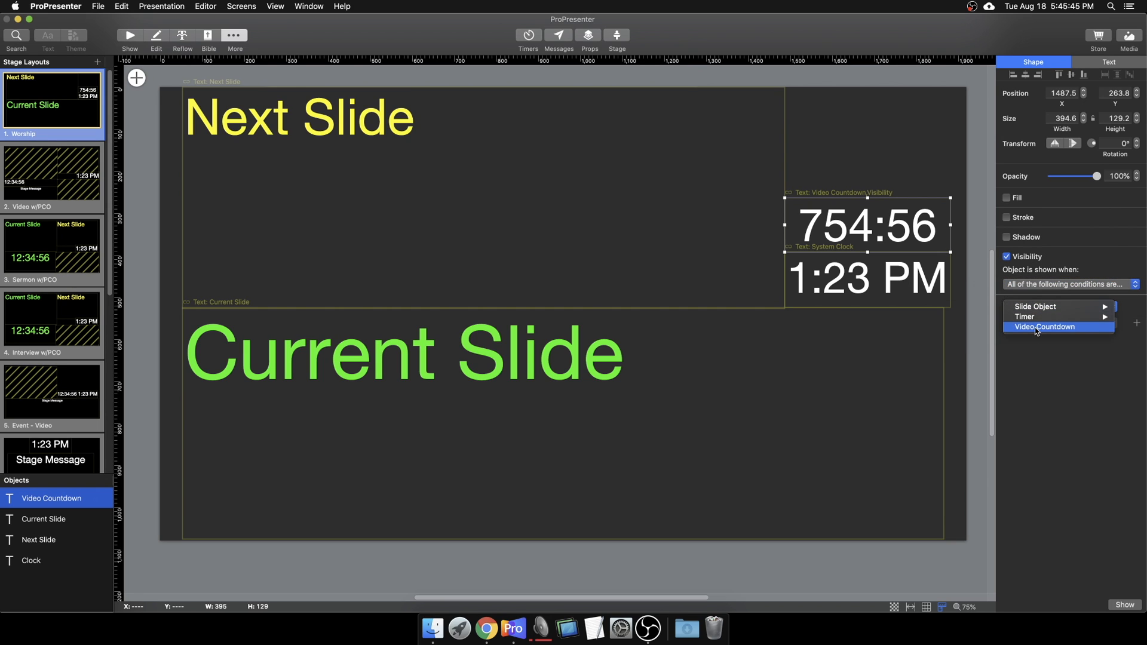
click(1039, 328)
click(1043, 327)
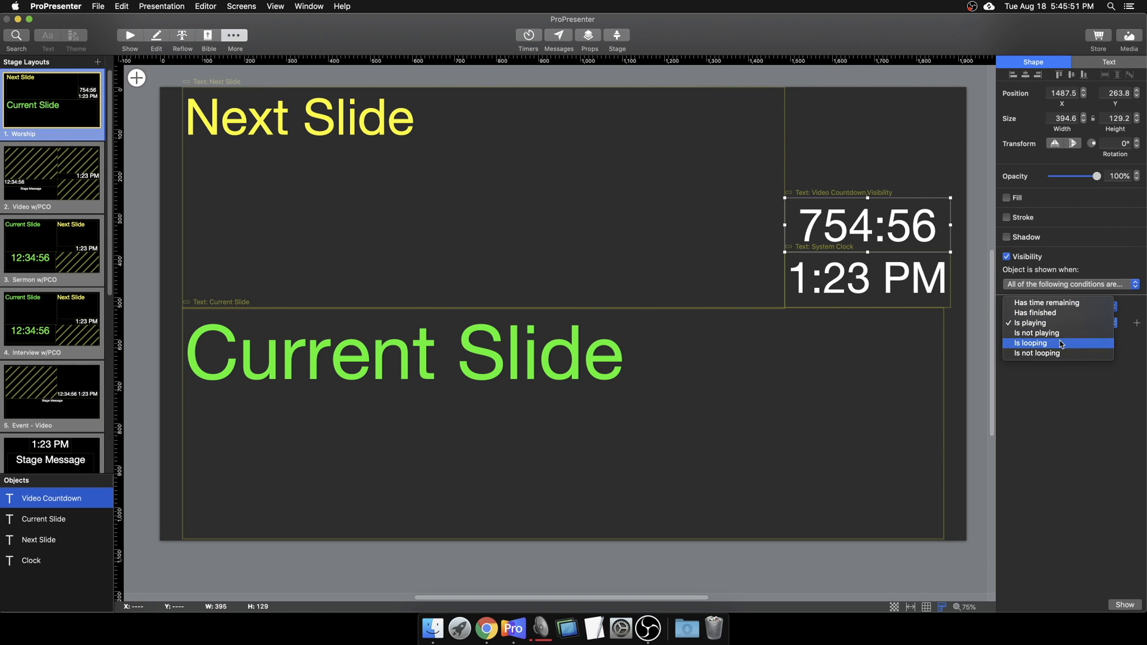
click(1058, 412)
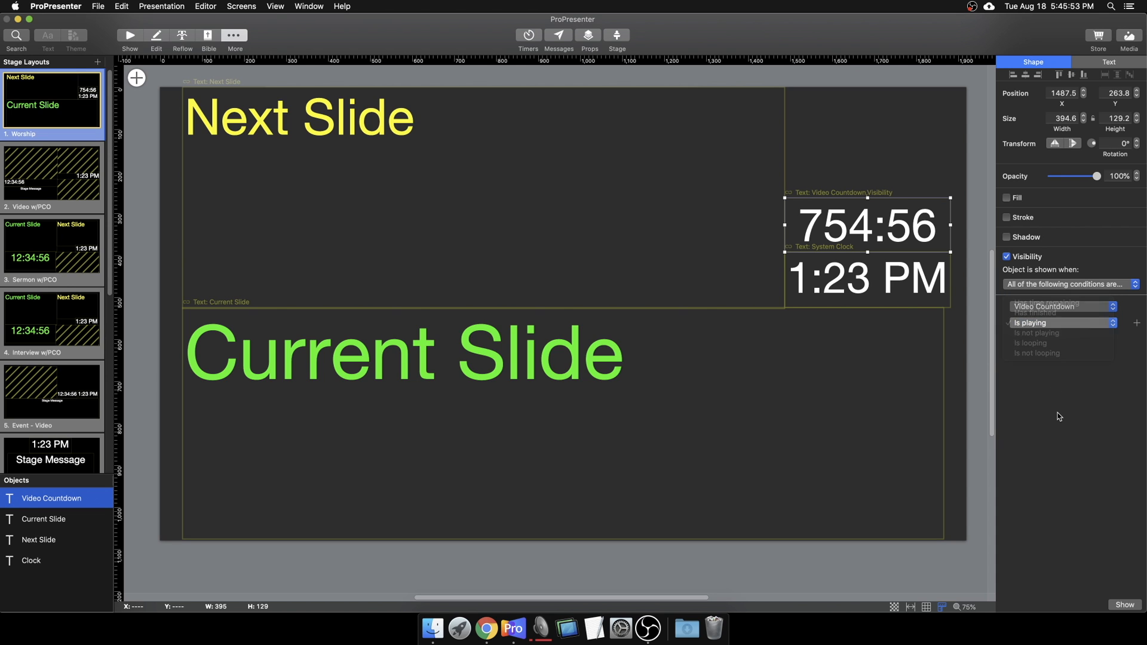
click(137, 38)
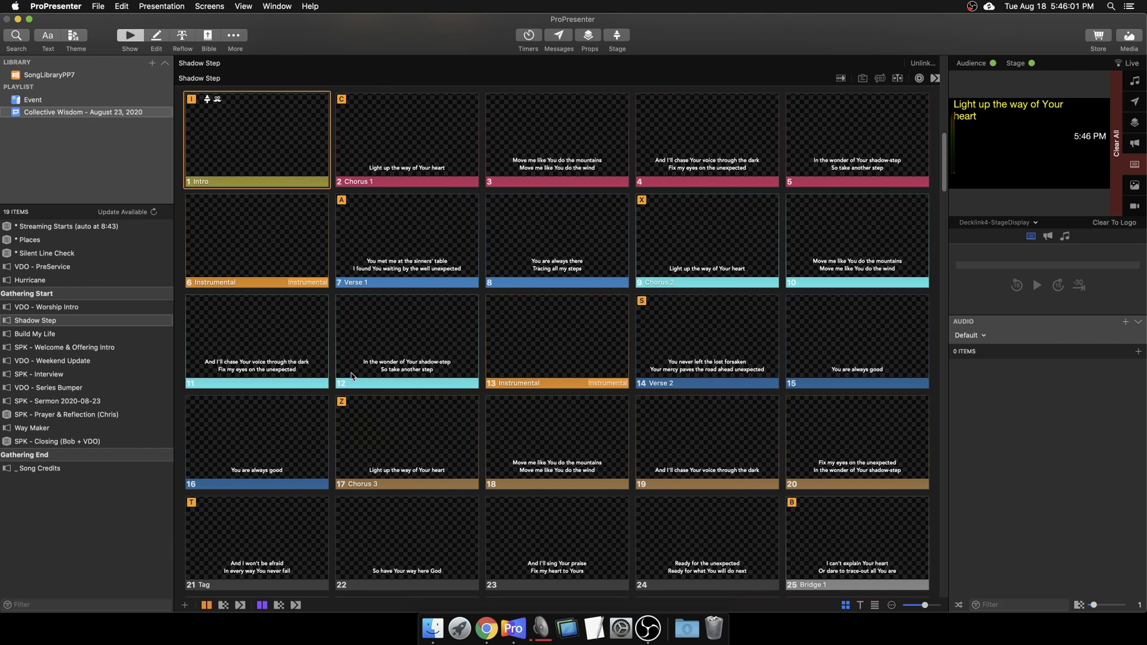
Step: Test Weekend Update video slide 4, stop it with slide 3, then delete the duplicate slide 4
scroll(351, 376, up, 3)
scroll(538, 370, down, 10)
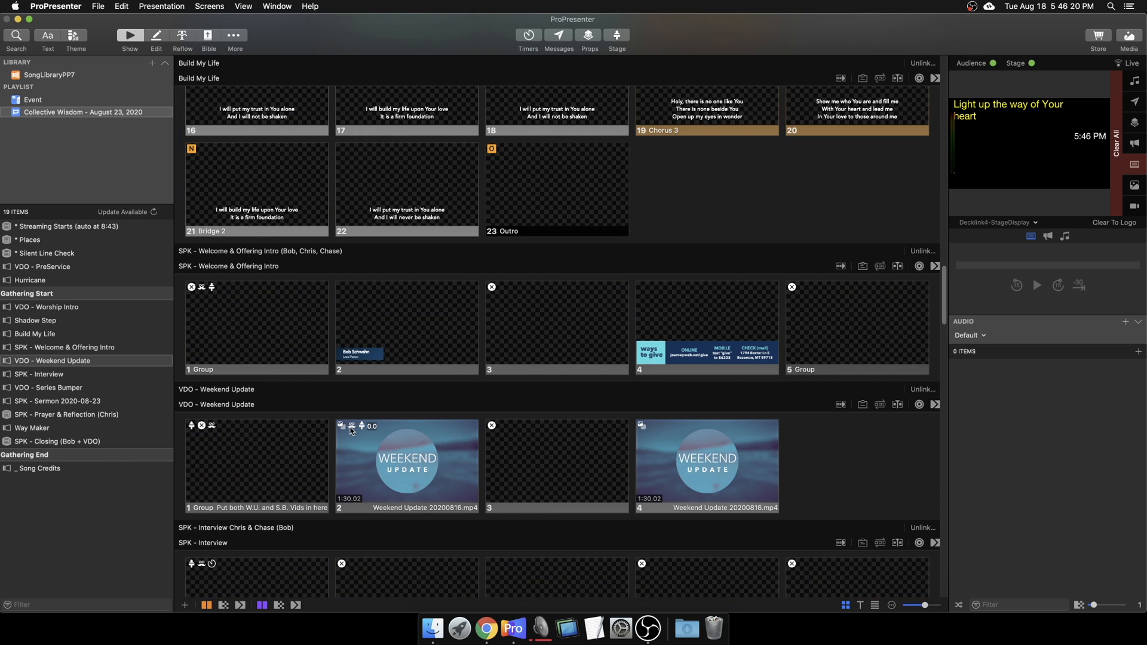
click(728, 467)
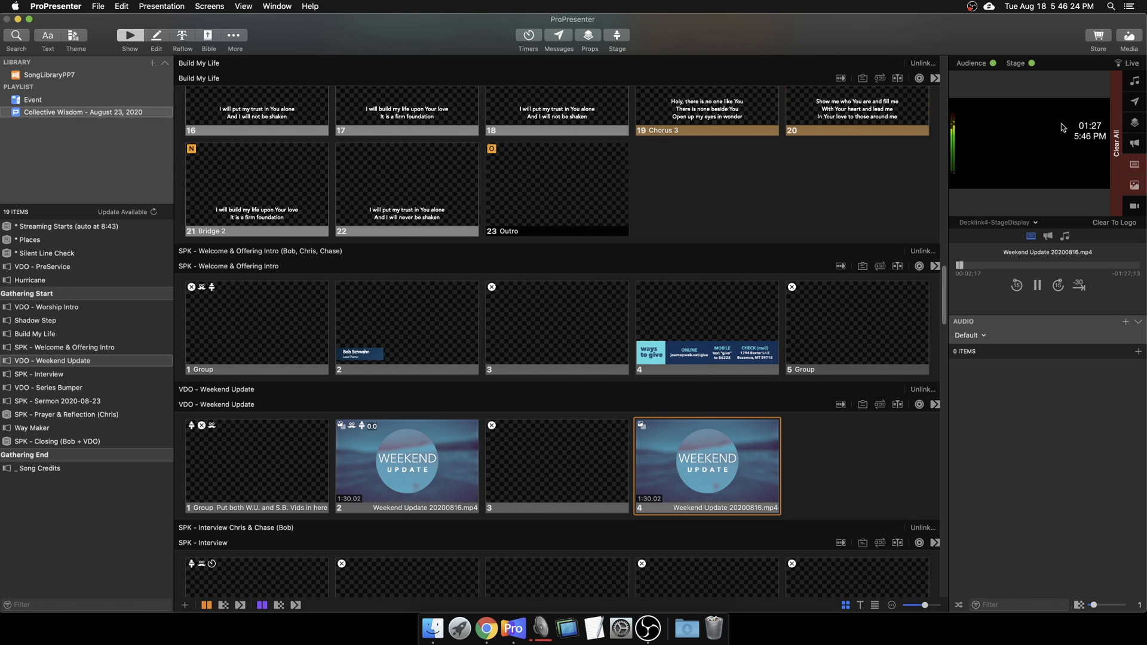
click(578, 506)
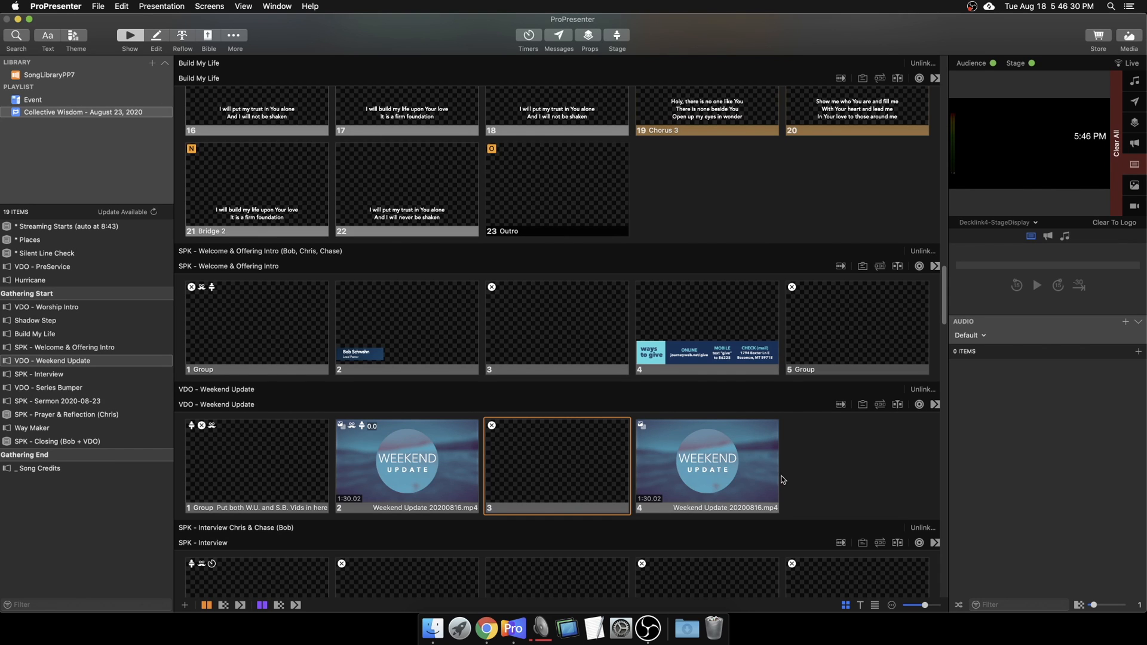
click(739, 478)
key(Delete)
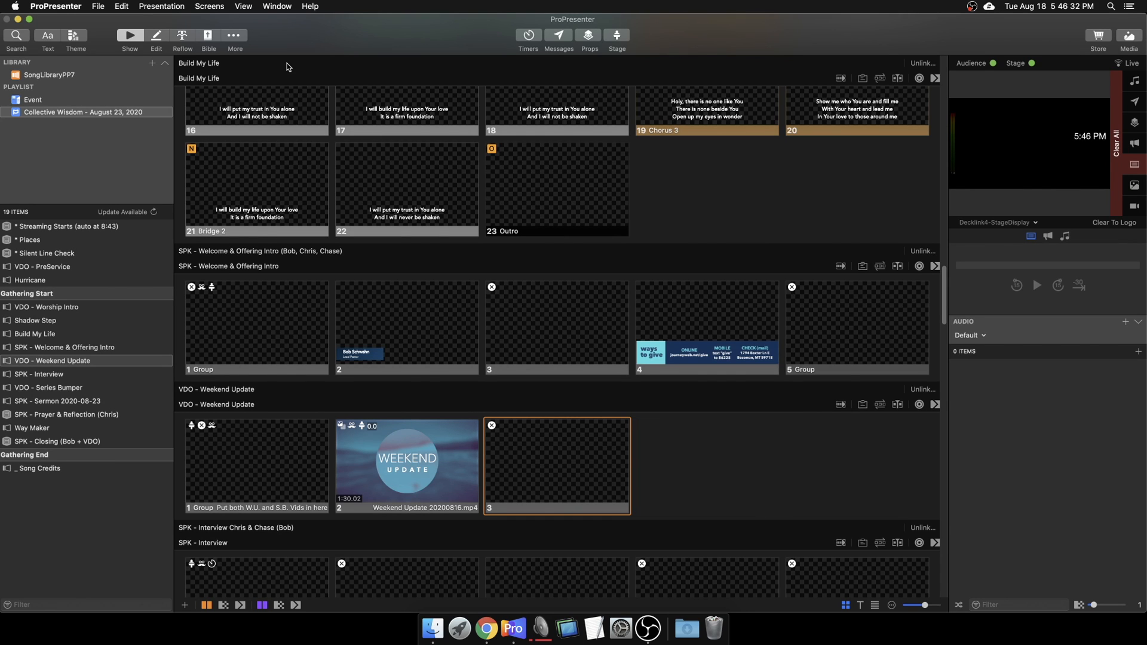
Step: Open the Stage Editor and show the Video w/PCO stage layout
click(235, 36)
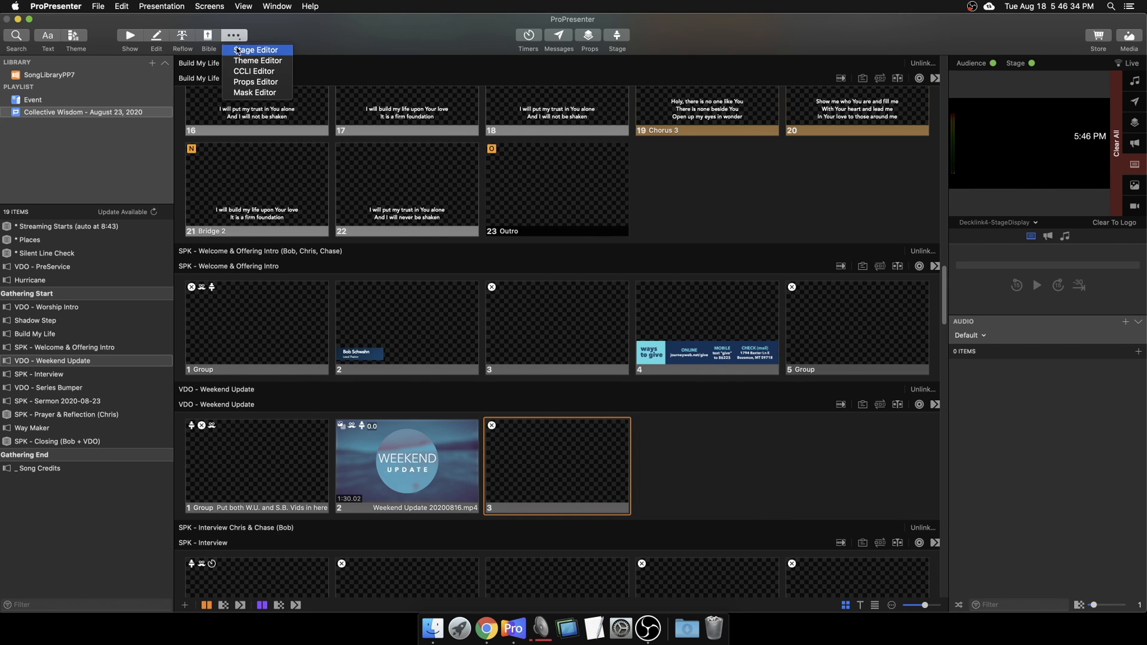
click(245, 51)
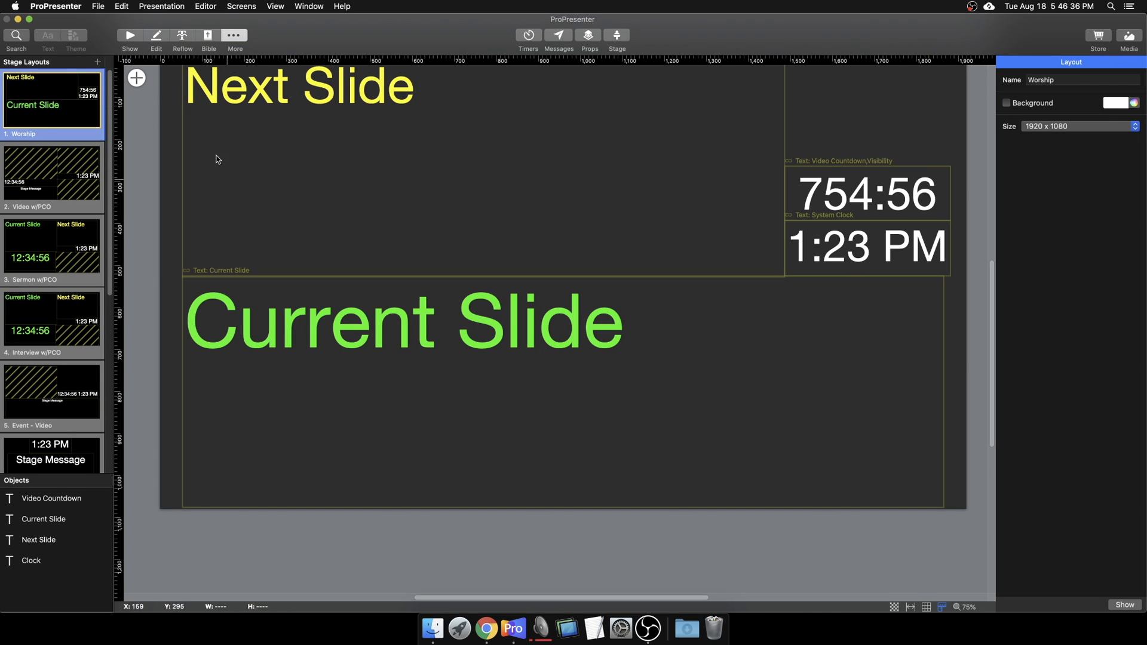
scroll(264, 219, up, 2)
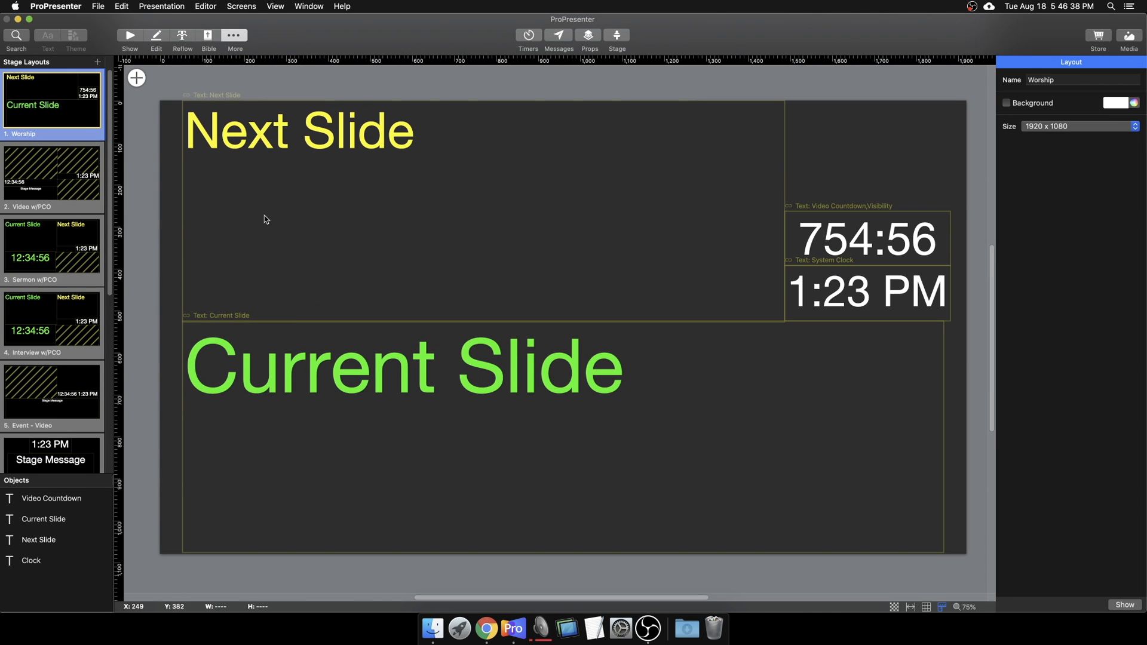
click(76, 205)
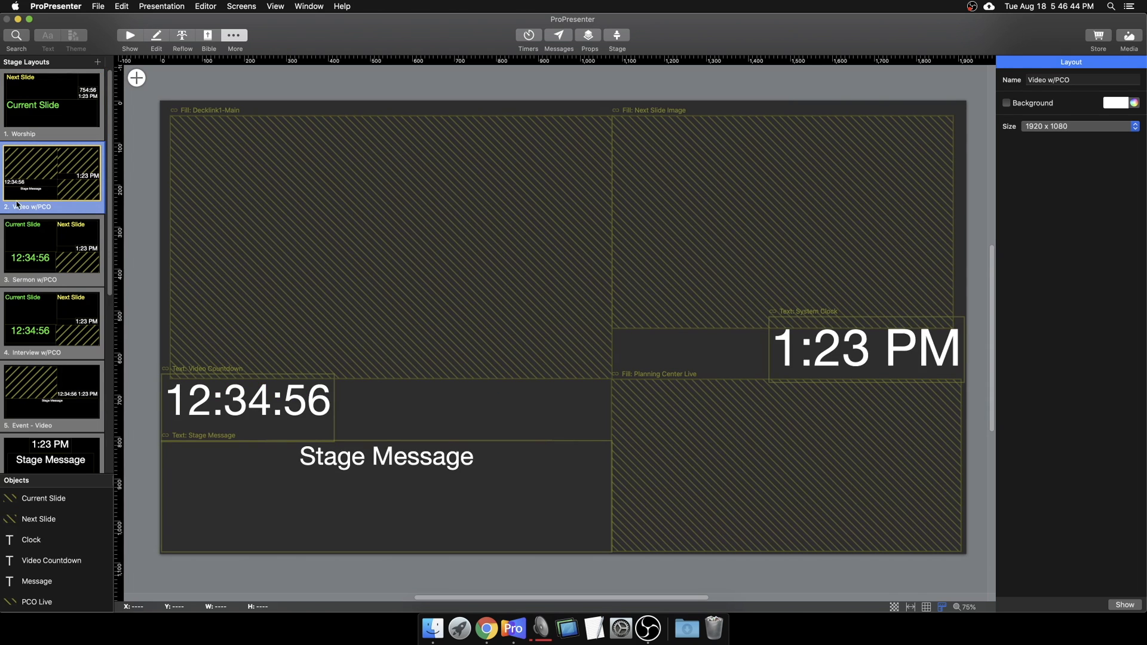
Step: Check the Decklink1-Main box's fill sources, keeping it on the Decklink1-Main preview
click(223, 228)
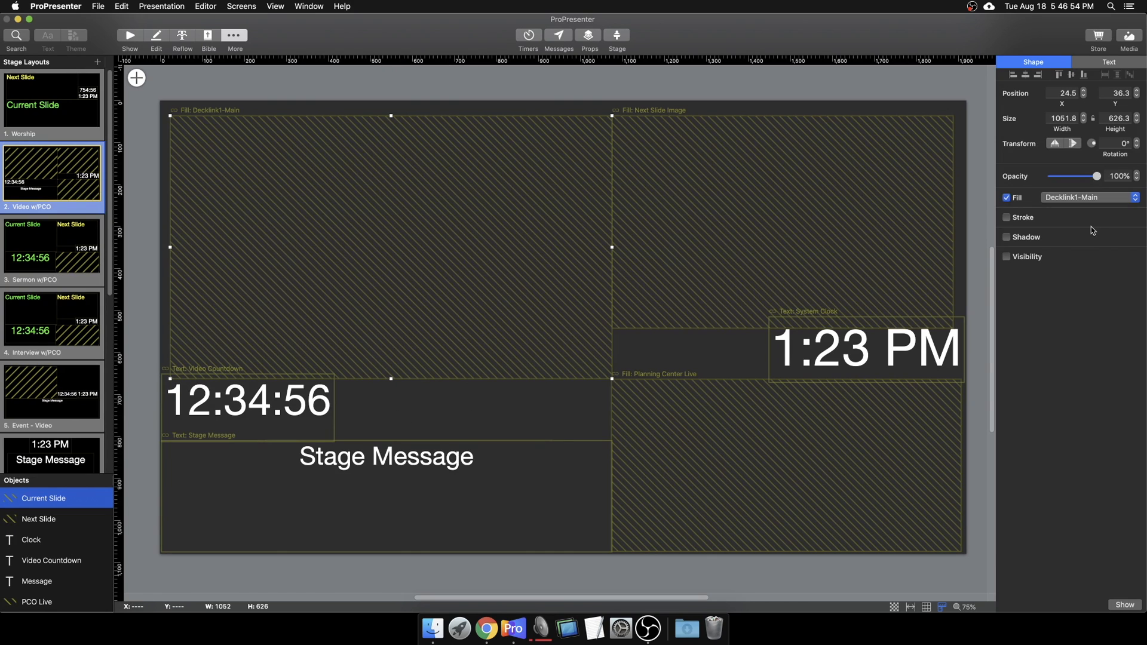
click(1044, 198)
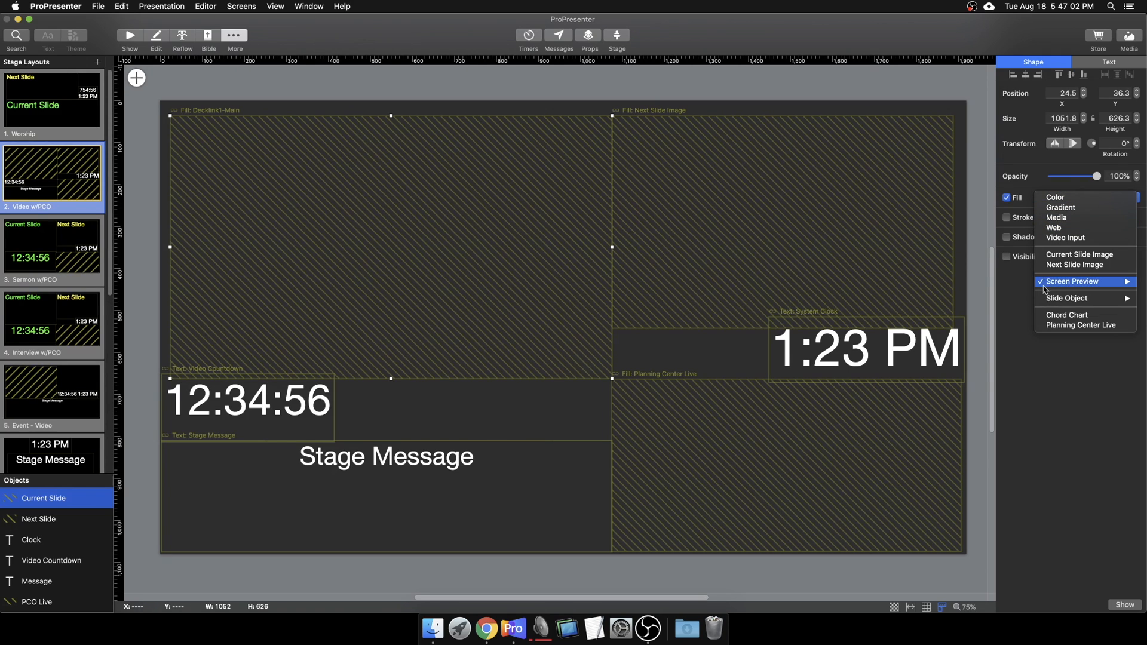
mouse_move(1040, 283)
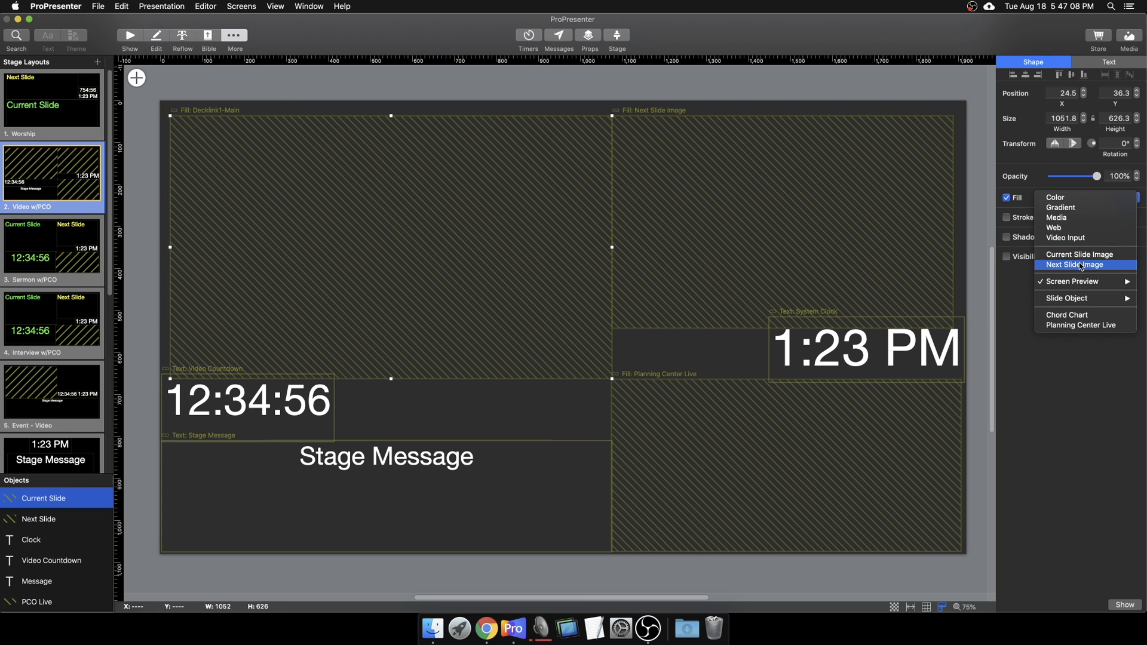
mouse_move(1080, 287)
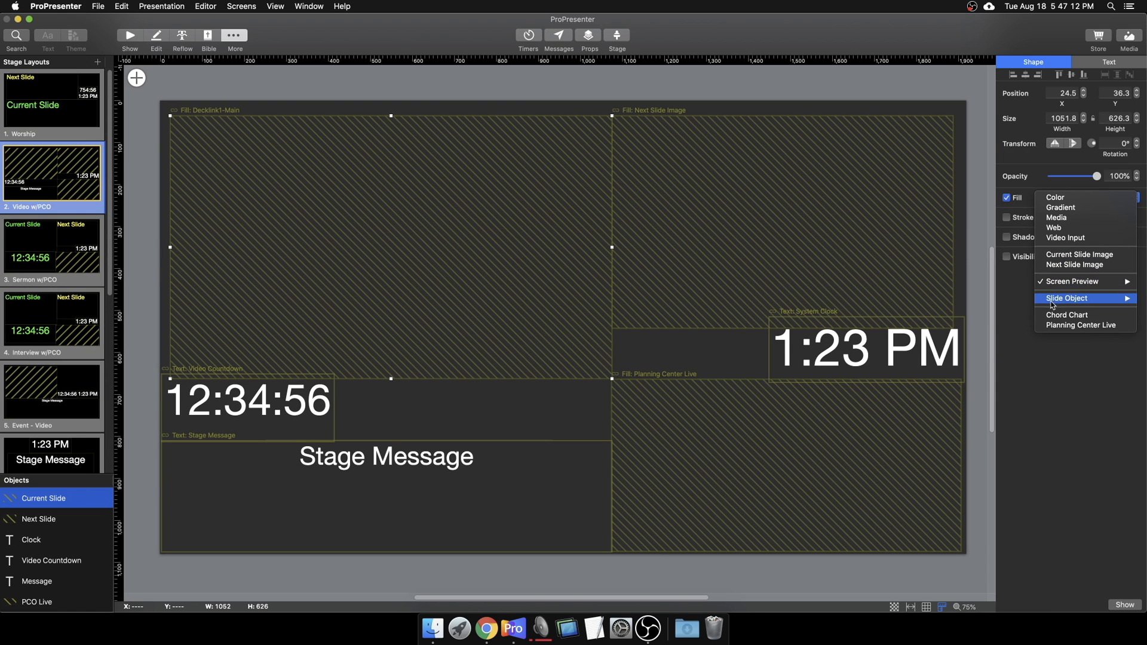
mouse_move(1056, 305)
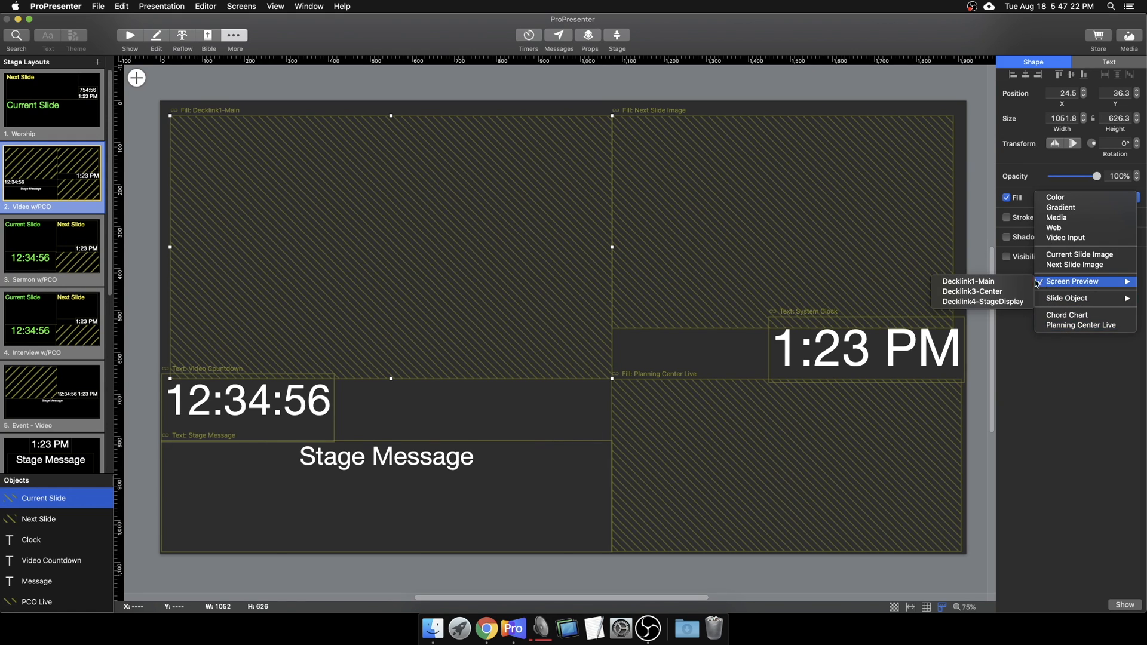
click(968, 282)
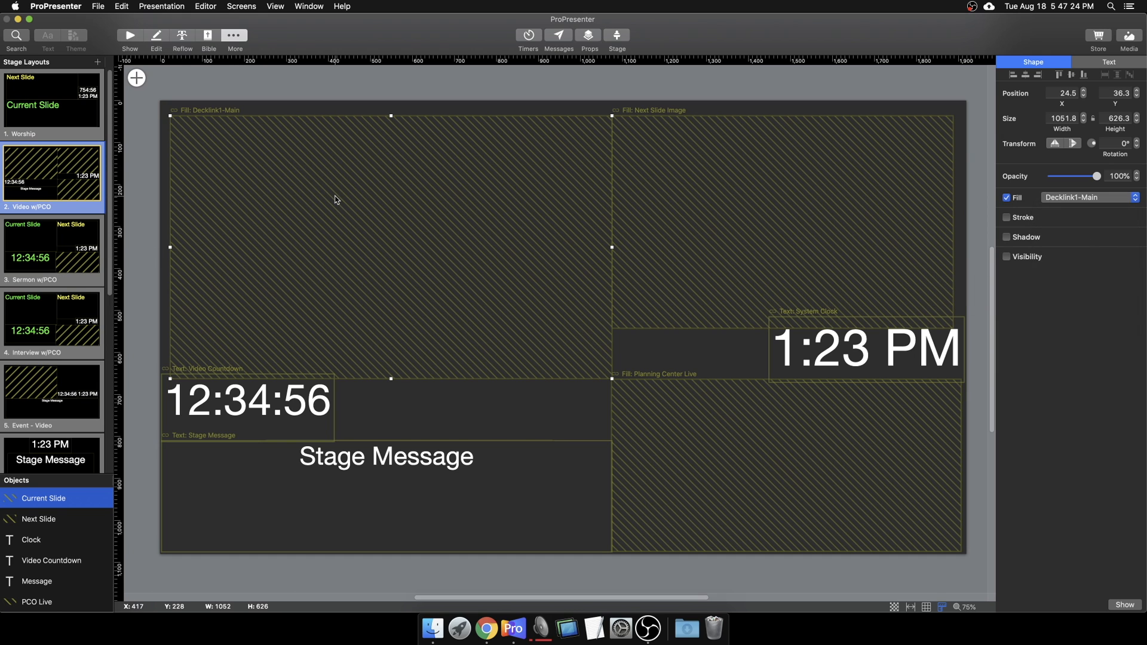
Step: Keep Next Slide Image as the second box's fill, then select the Stage Message box
click(670, 190)
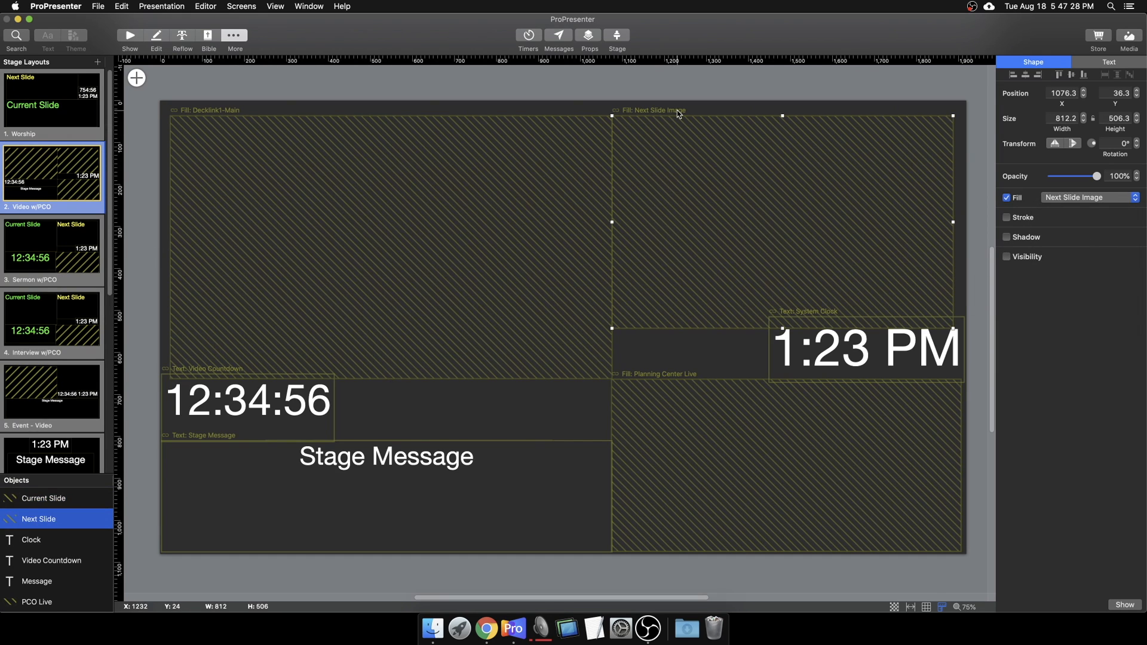
click(1104, 203)
mouse_move(1103, 215)
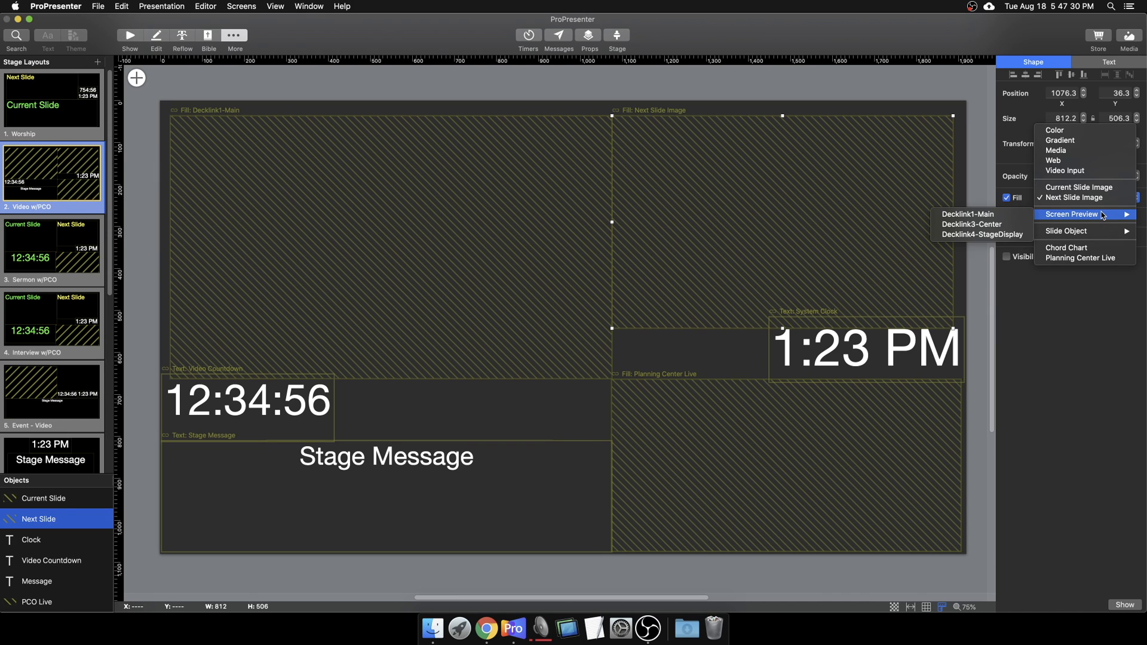
click(1066, 198)
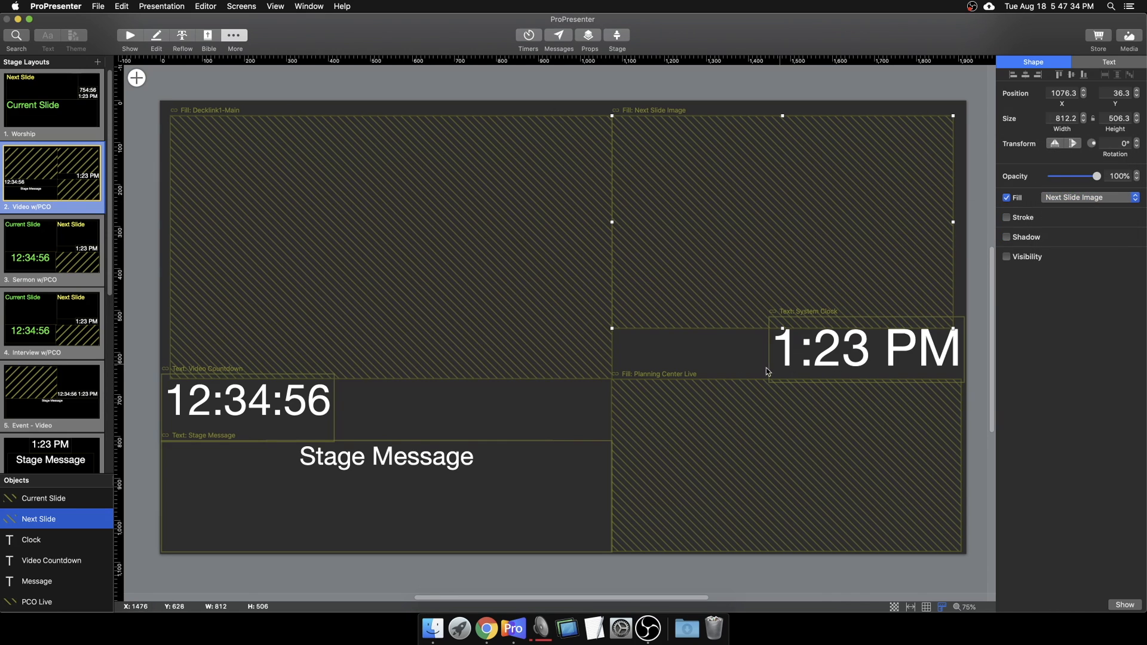
click(418, 482)
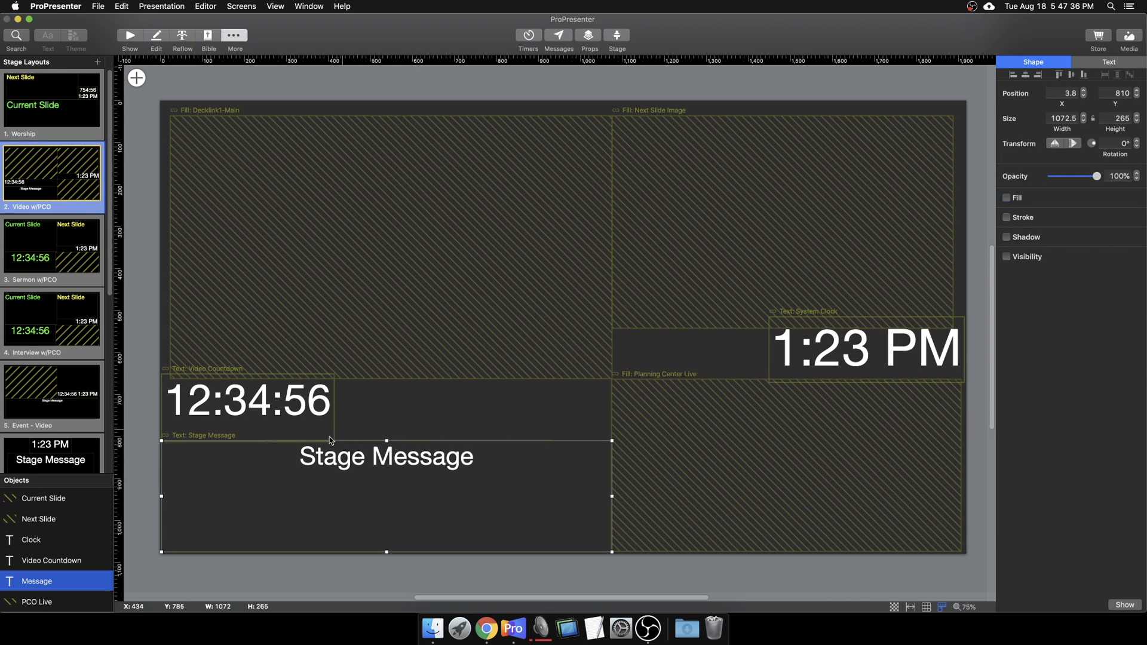
Step: Open and close the stage message sender, then select the video countdown box
click(618, 41)
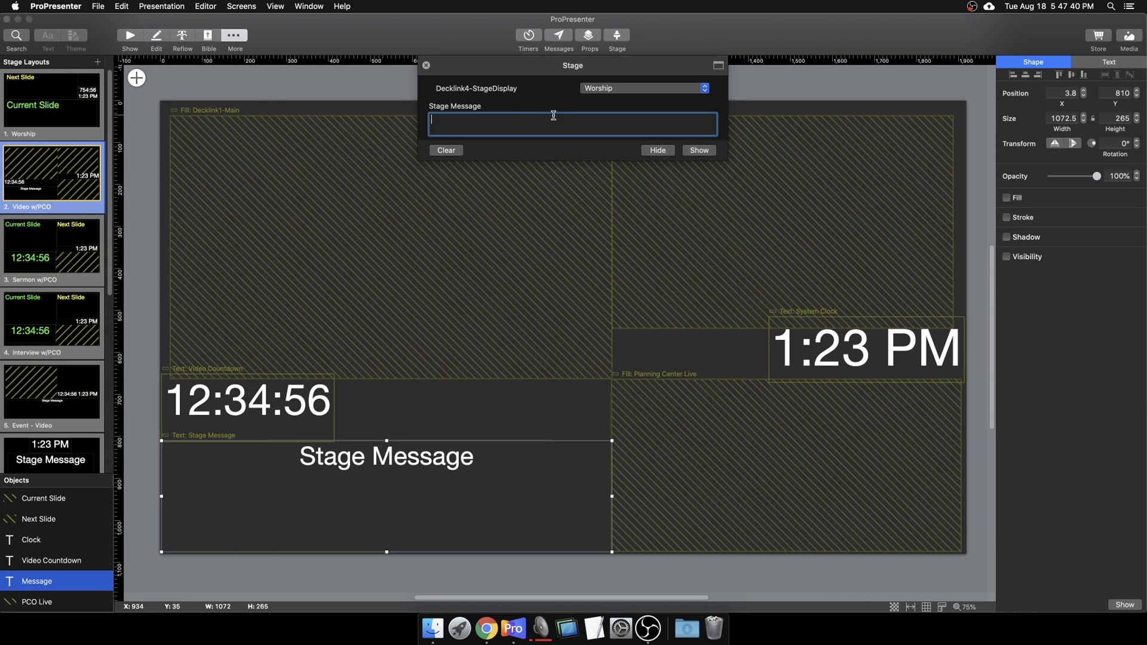
click(431, 68)
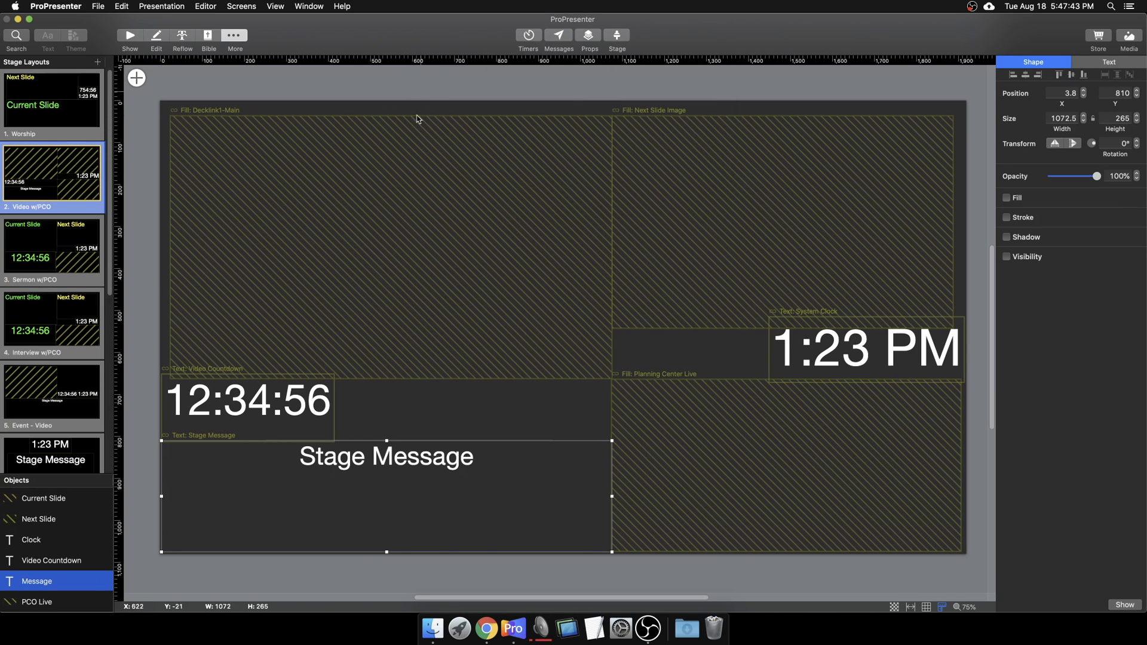
click(272, 422)
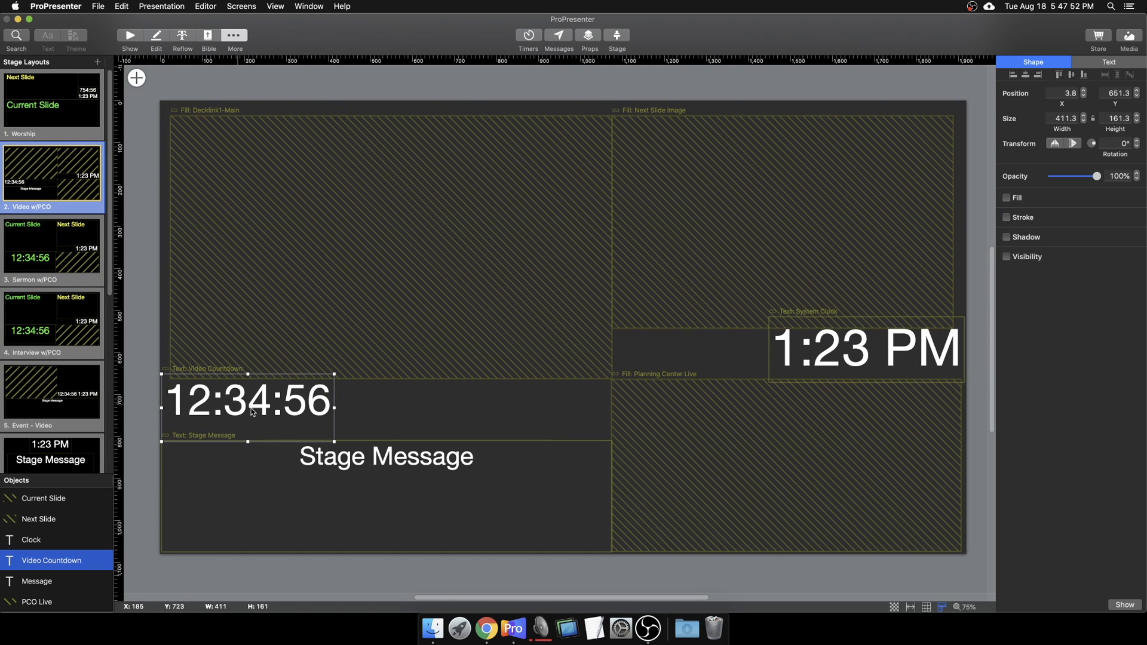
Step: Check the Worship layout countdown's visibility, then return to the show's slide playlist
click(90, 141)
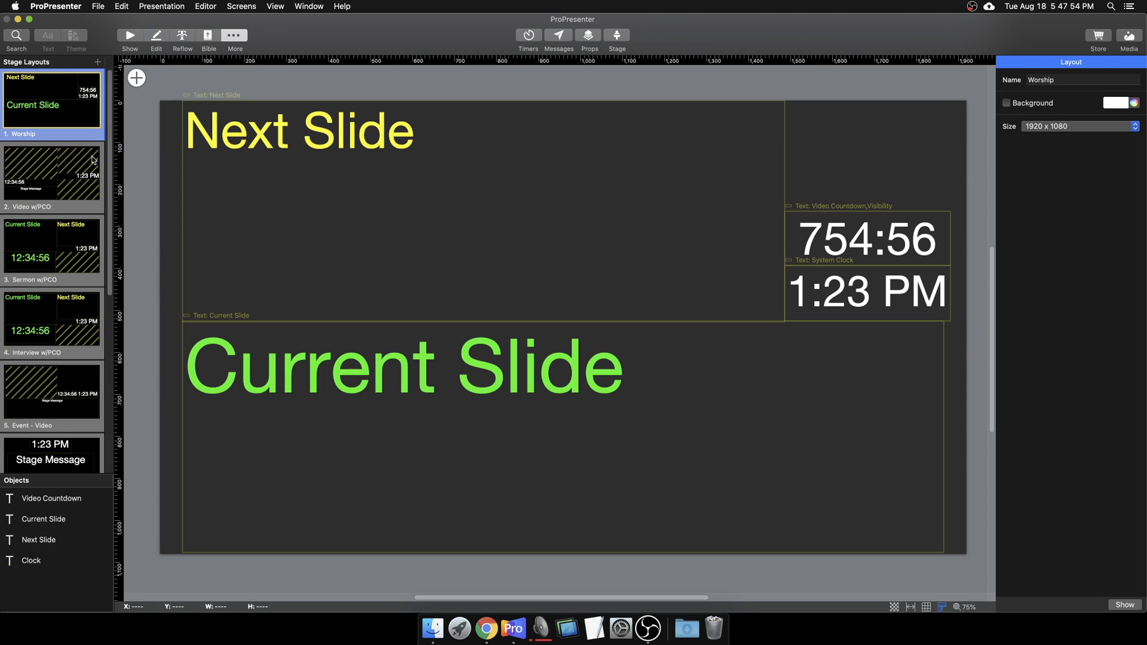
click(882, 243)
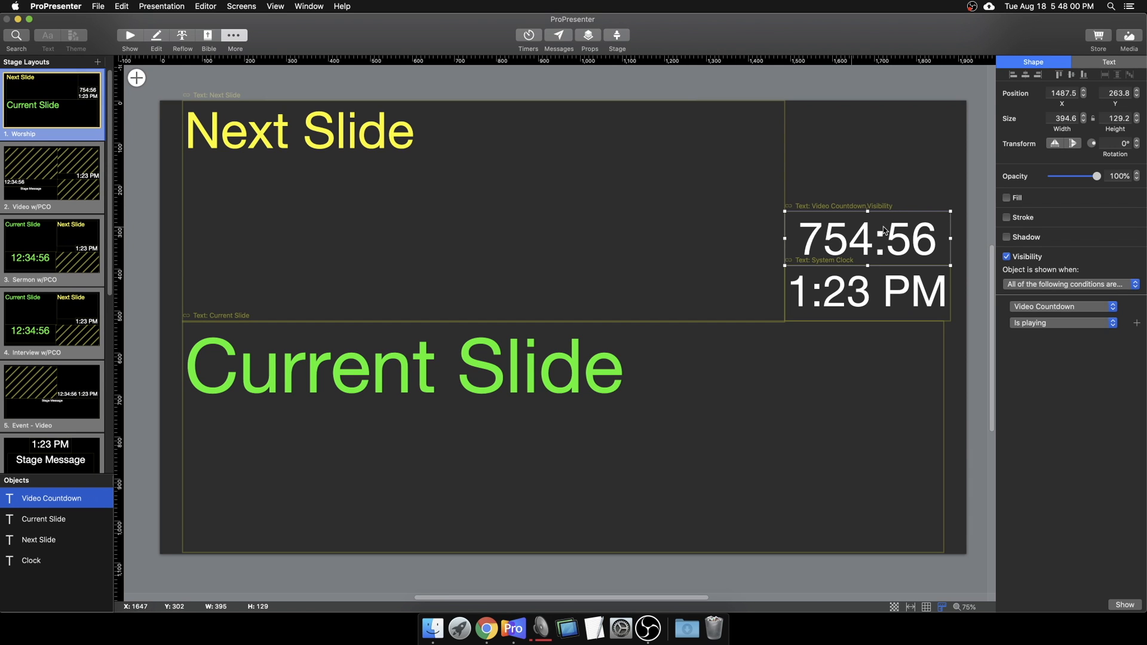
click(130, 37)
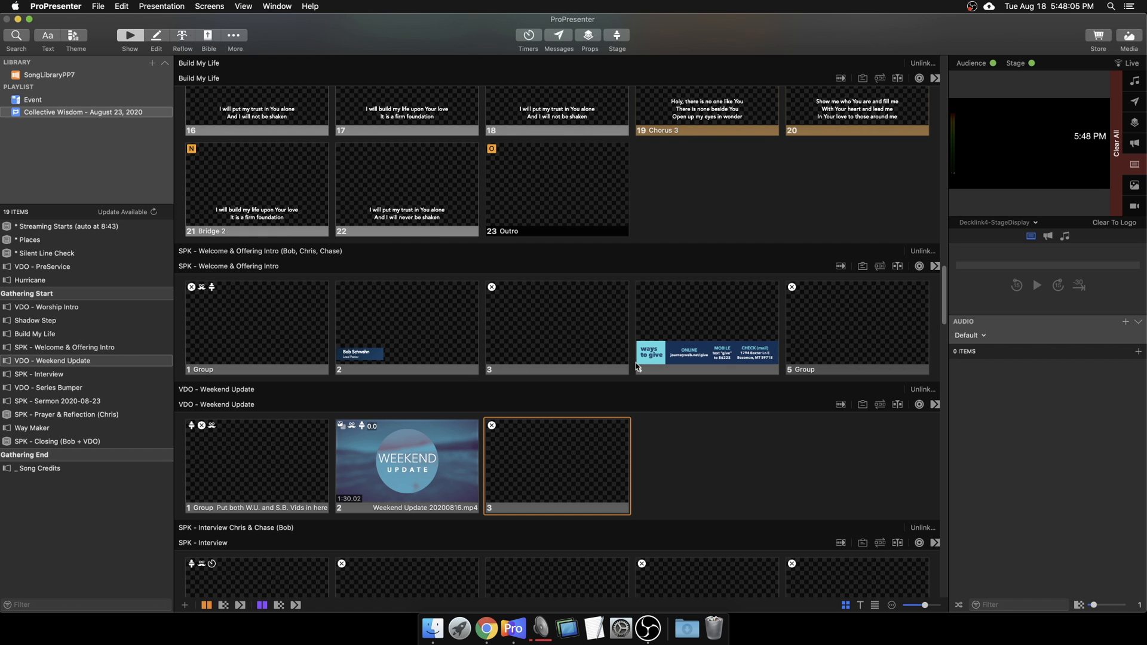
Step: Drag Journey-LowerThird-ConnectCardURL.png from Finder's Lower 3rd Graphics folder in after slide 3
click(560, 330)
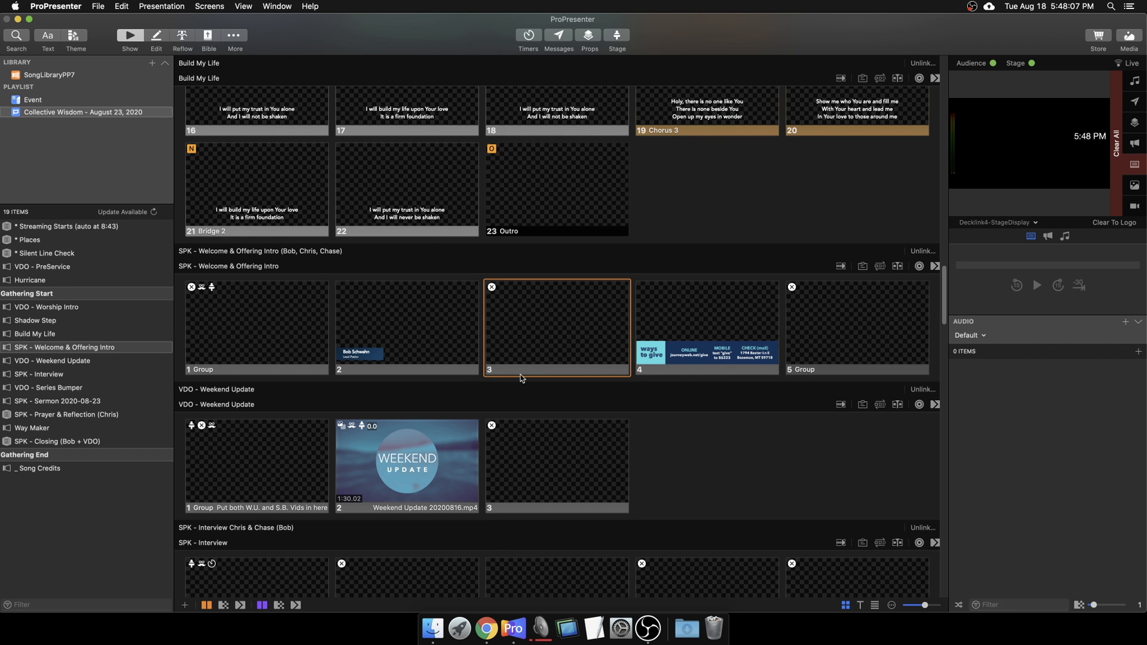
click(433, 627)
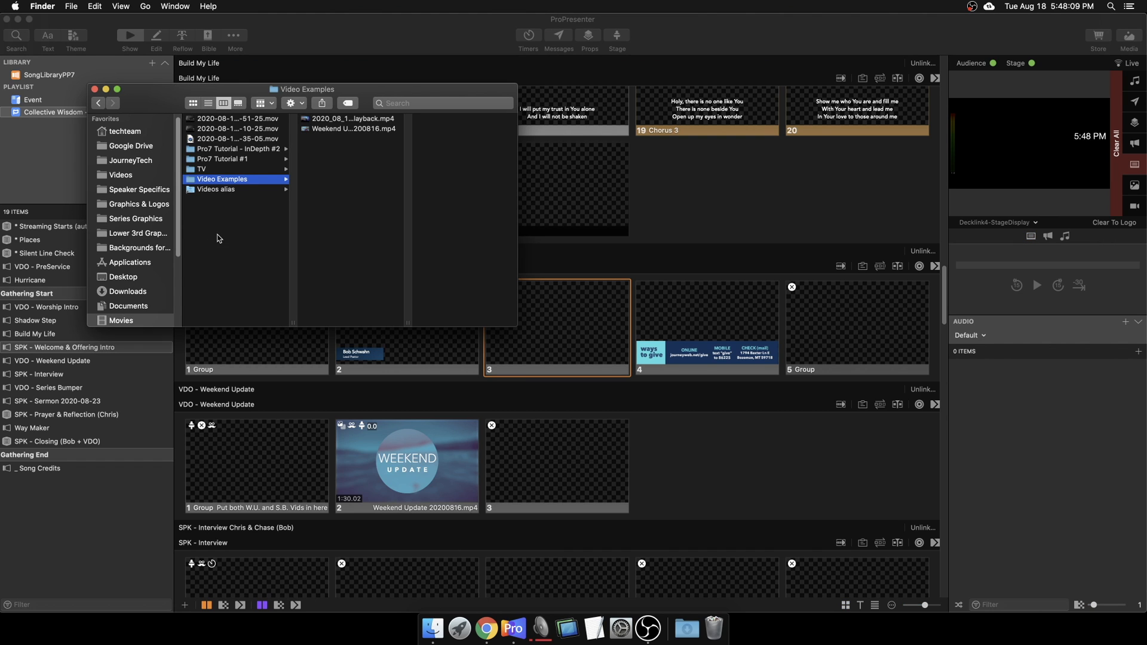
click(113, 216)
click(117, 205)
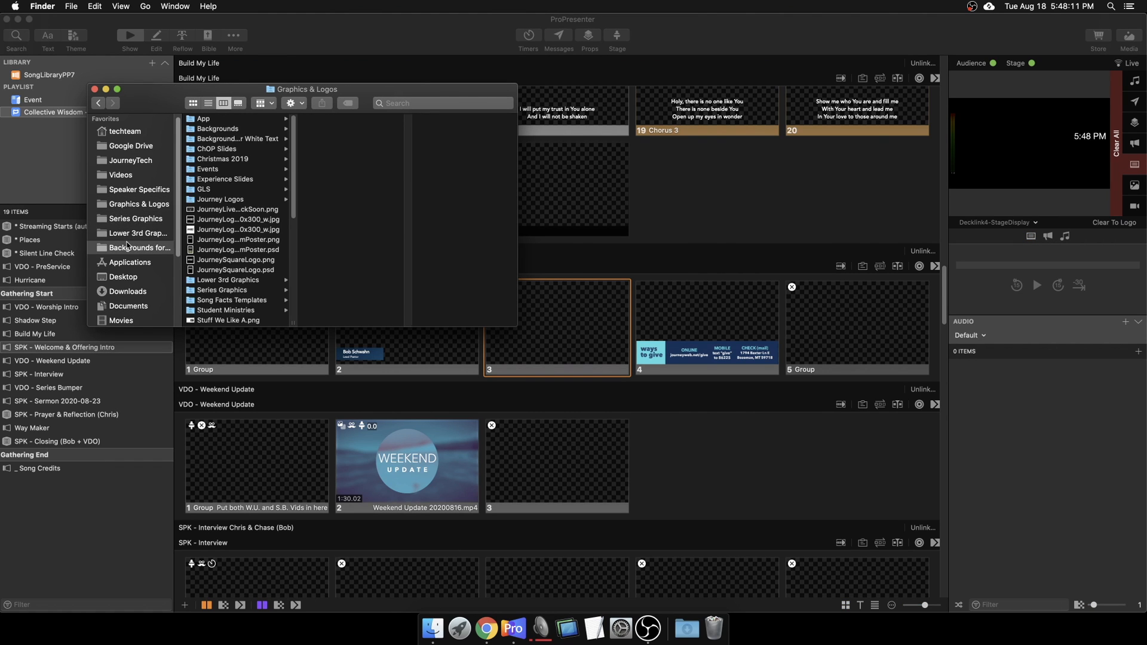
click(143, 234)
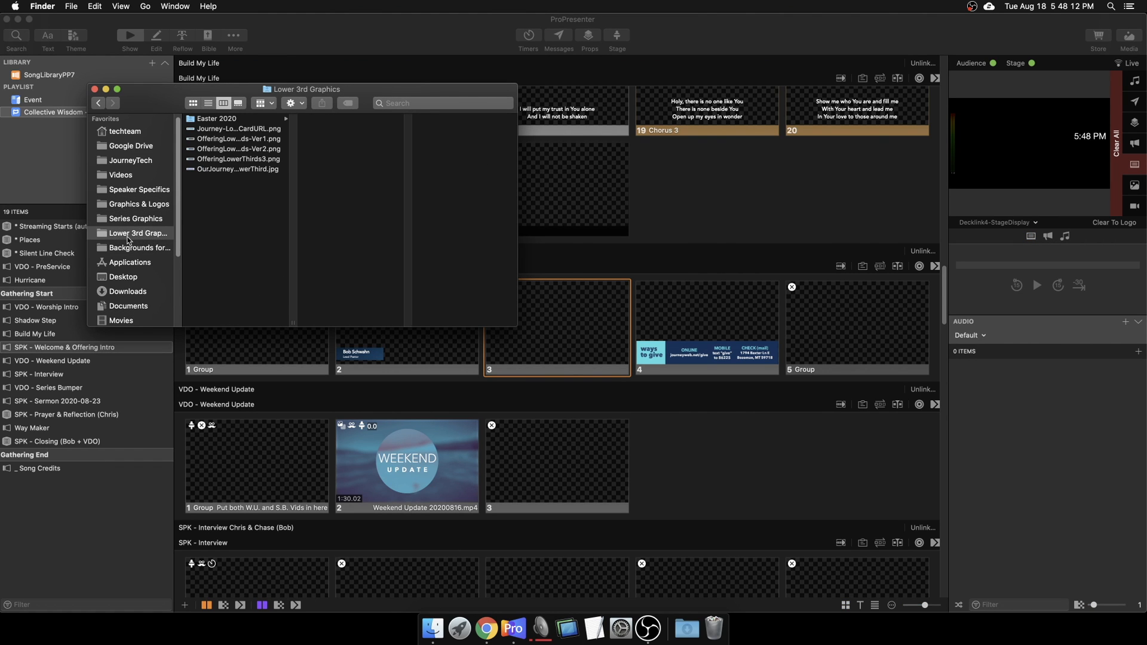
click(246, 133)
drag(220, 133, 633, 321)
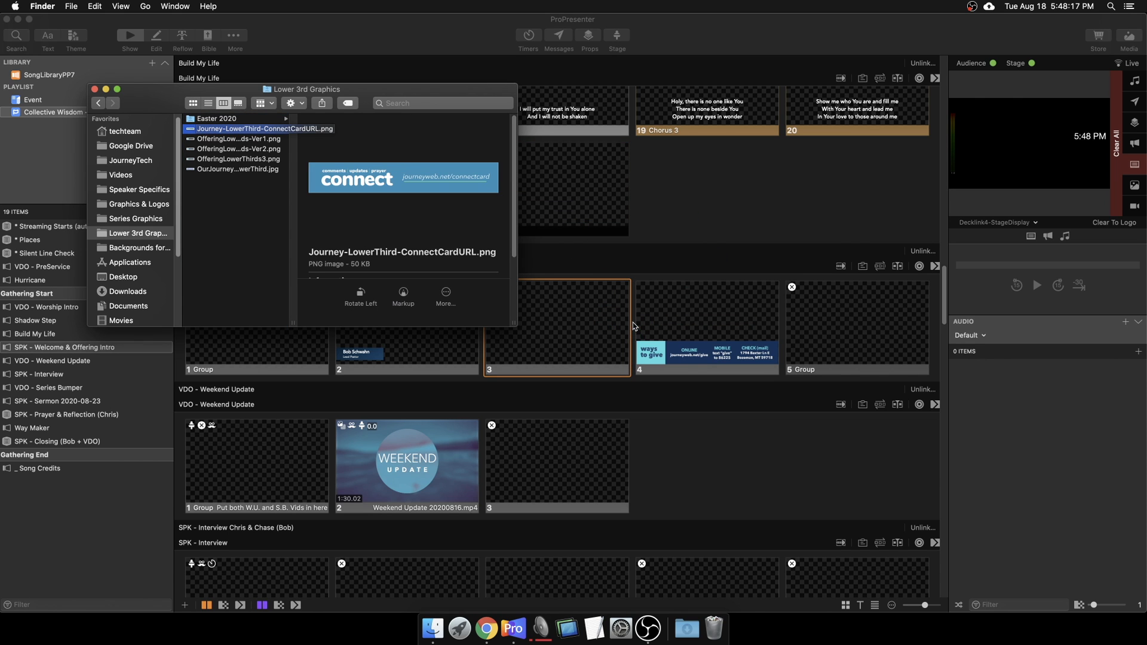
click(674, 424)
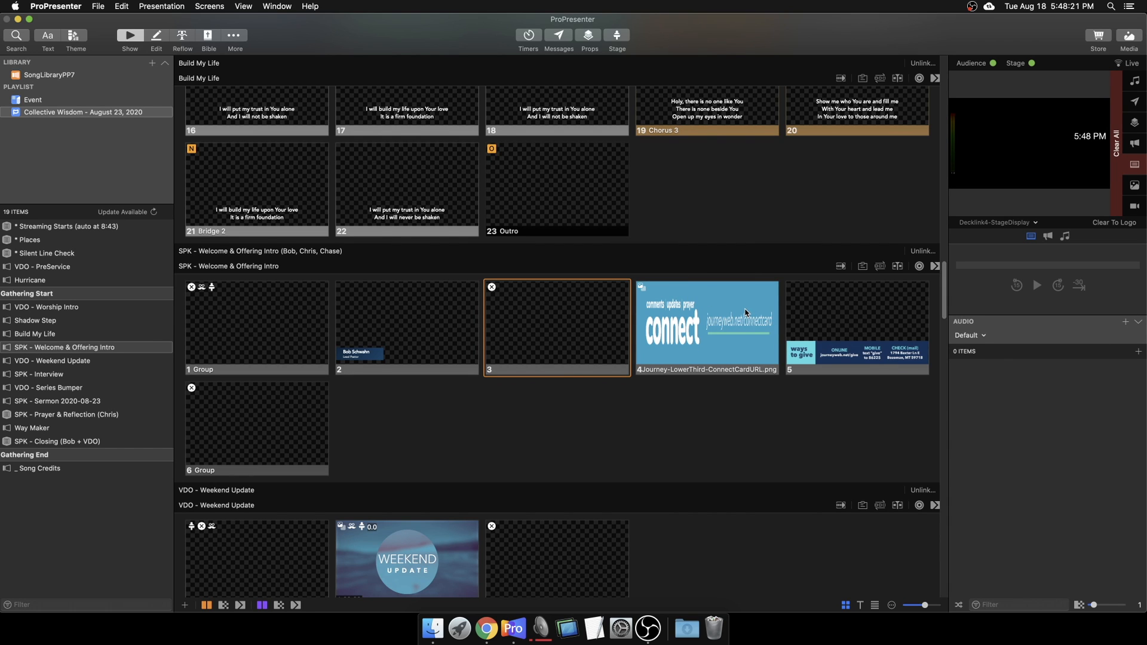
Step: Set the preview output to Decklink1-Main and send the connect lower-third slide live
click(999, 222)
click(995, 245)
click(685, 337)
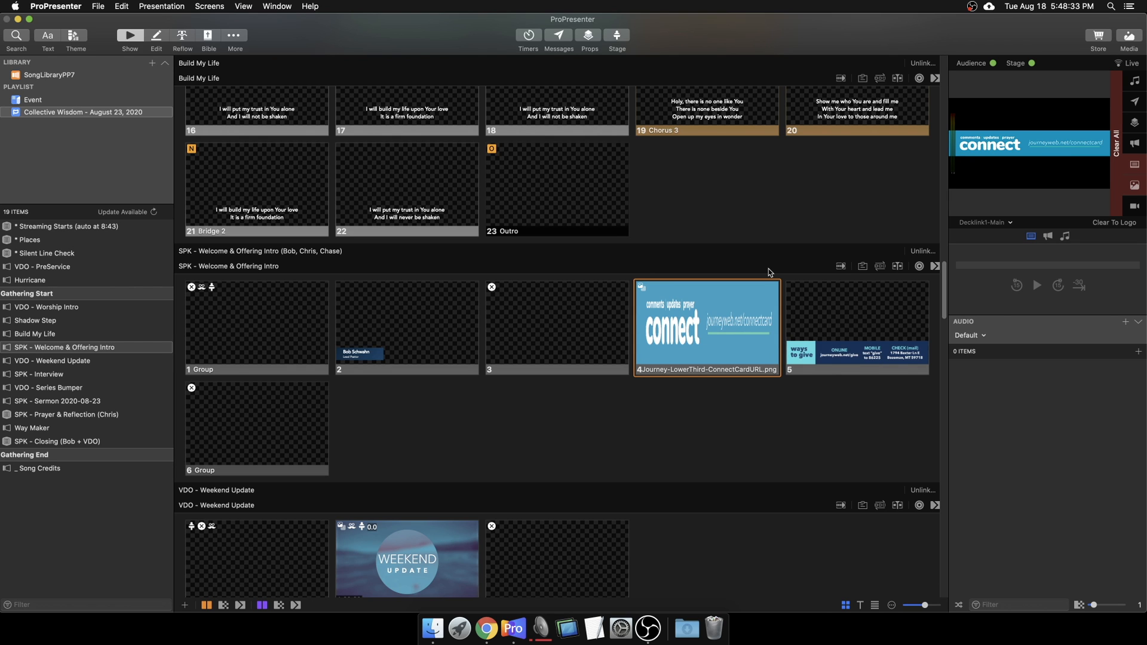
Step: Delete the connect card slide 4 and take slide 5 live
right_click(734, 316)
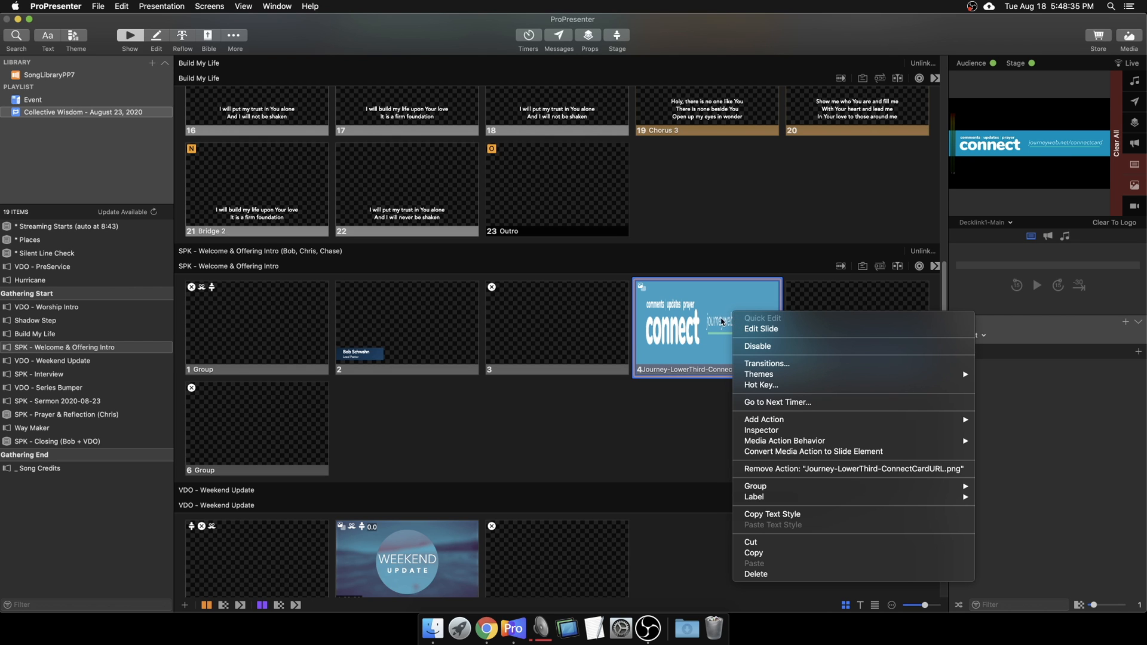
click(747, 574)
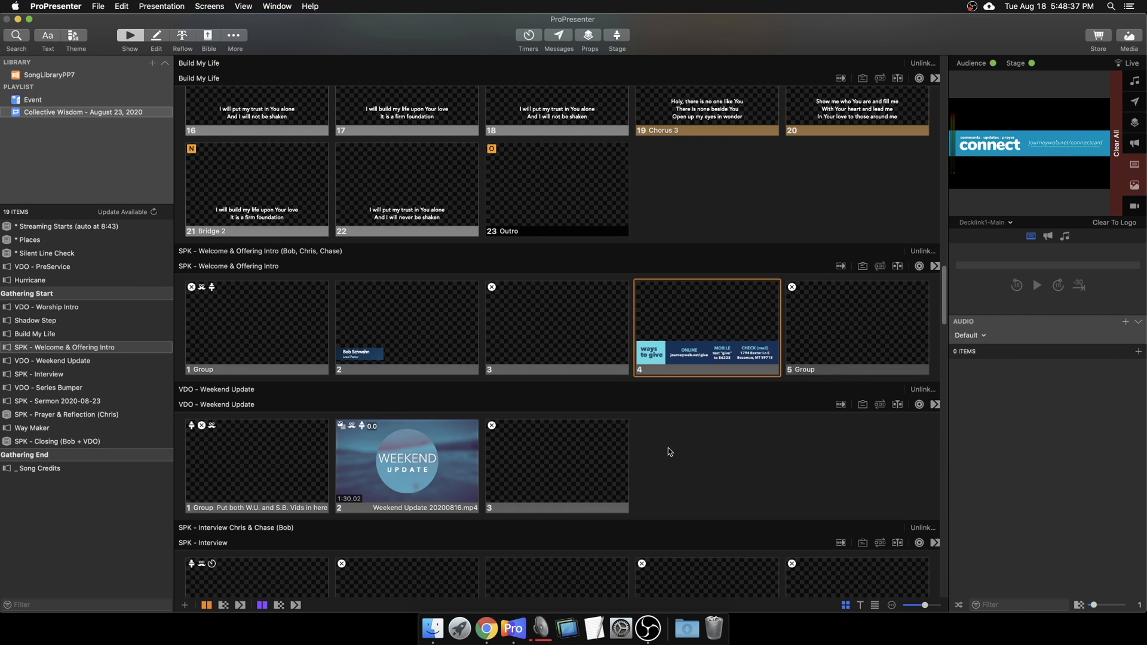
click(825, 355)
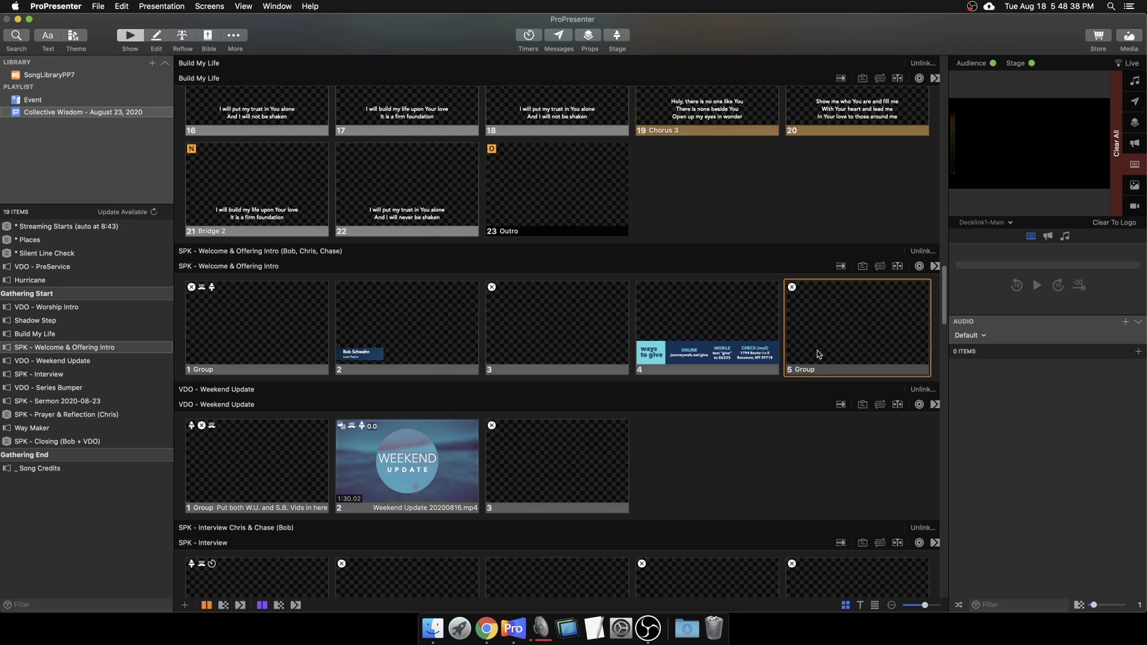
Step: Add a blank slide 6 to Welcome & Offering Intro and open it for editing
click(185, 606)
mouse_move(303, 328)
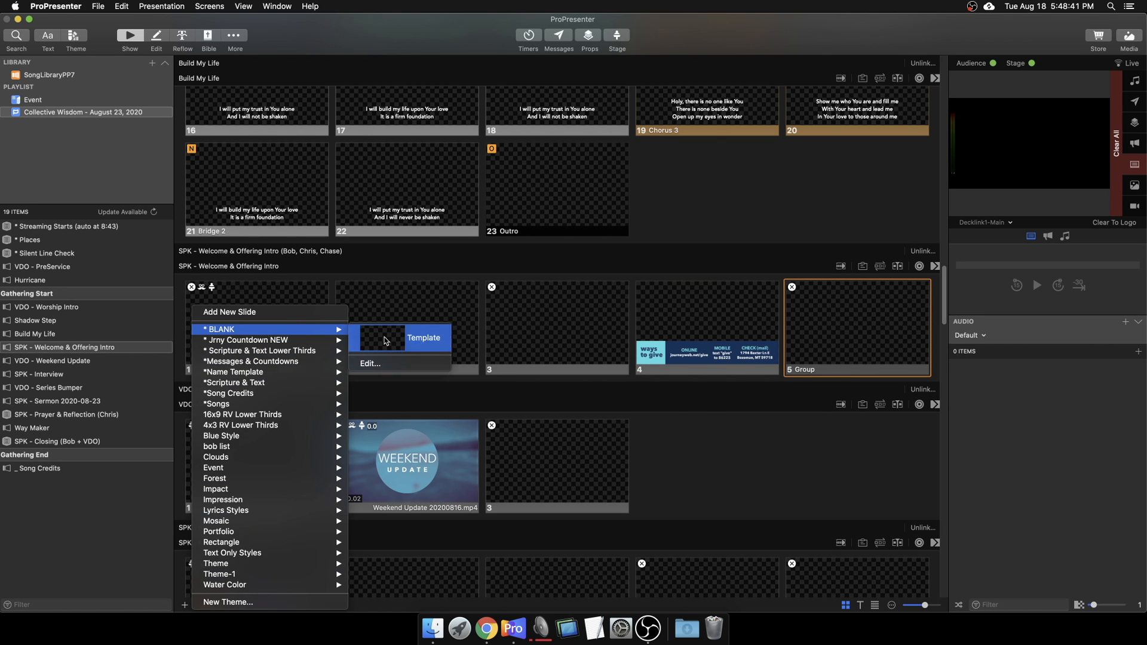
click(385, 339)
right_click(320, 422)
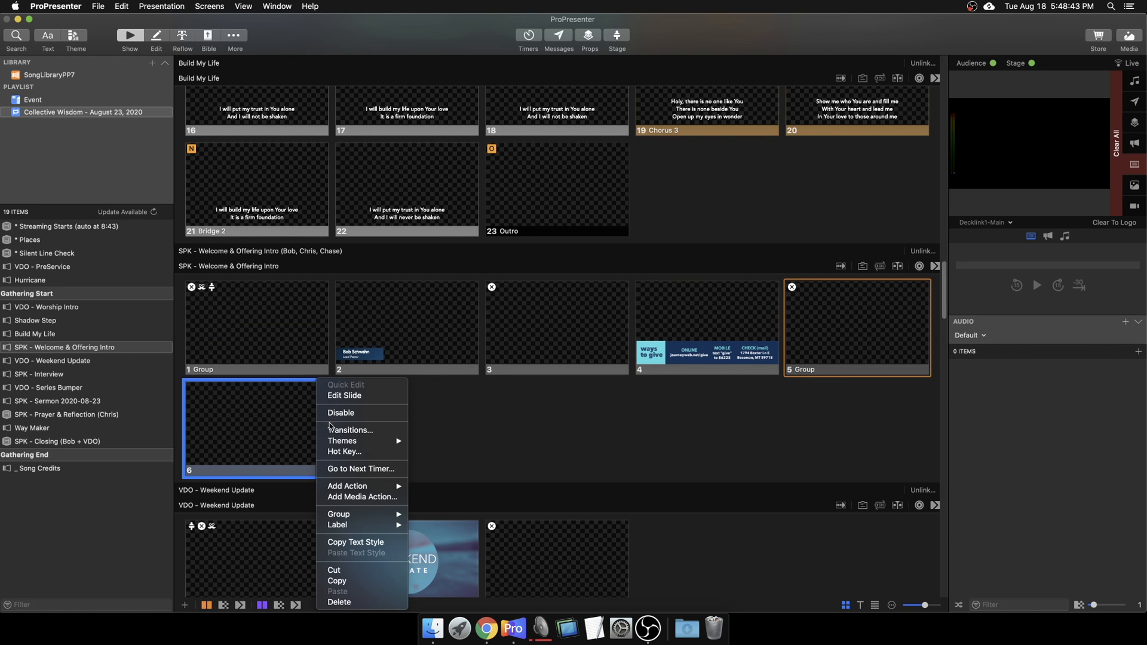
click(352, 394)
Step: Place the connect card PNG on slide 6 along its bottom edge, then return to the show
click(433, 628)
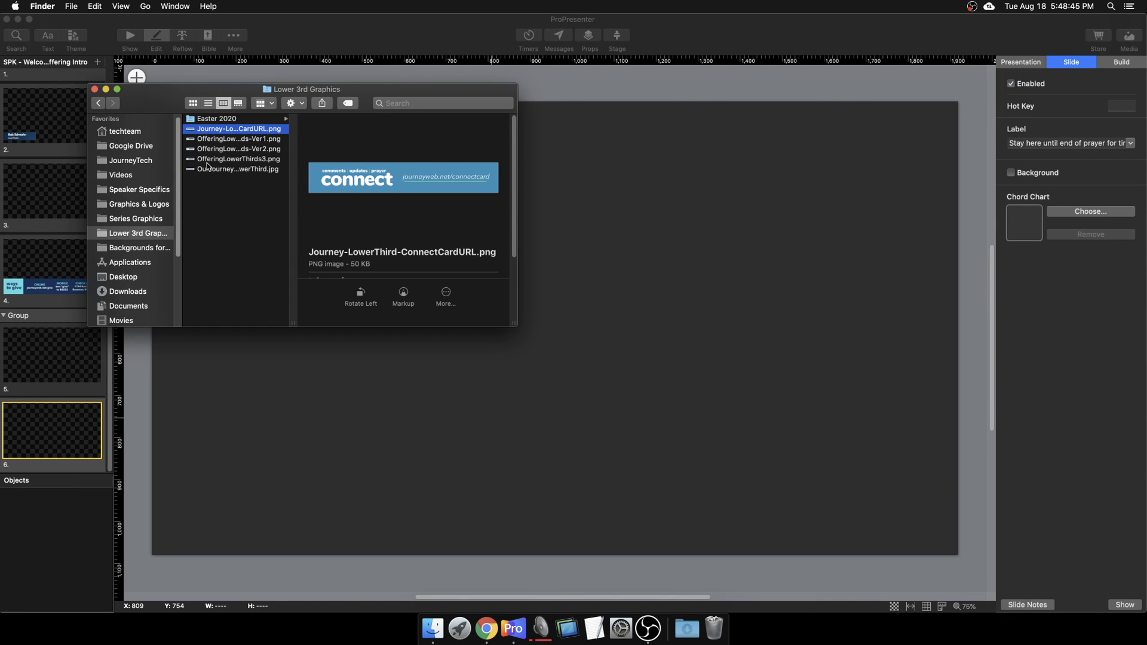
drag(225, 132, 679, 255)
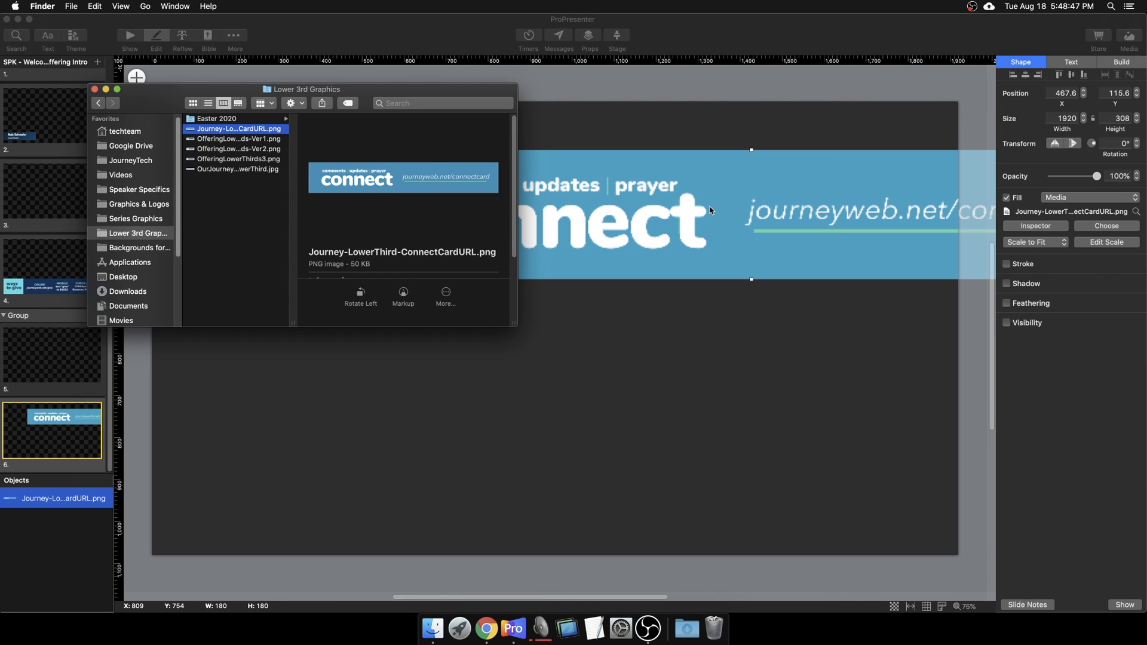
click(642, 237)
drag(672, 206, 478, 478)
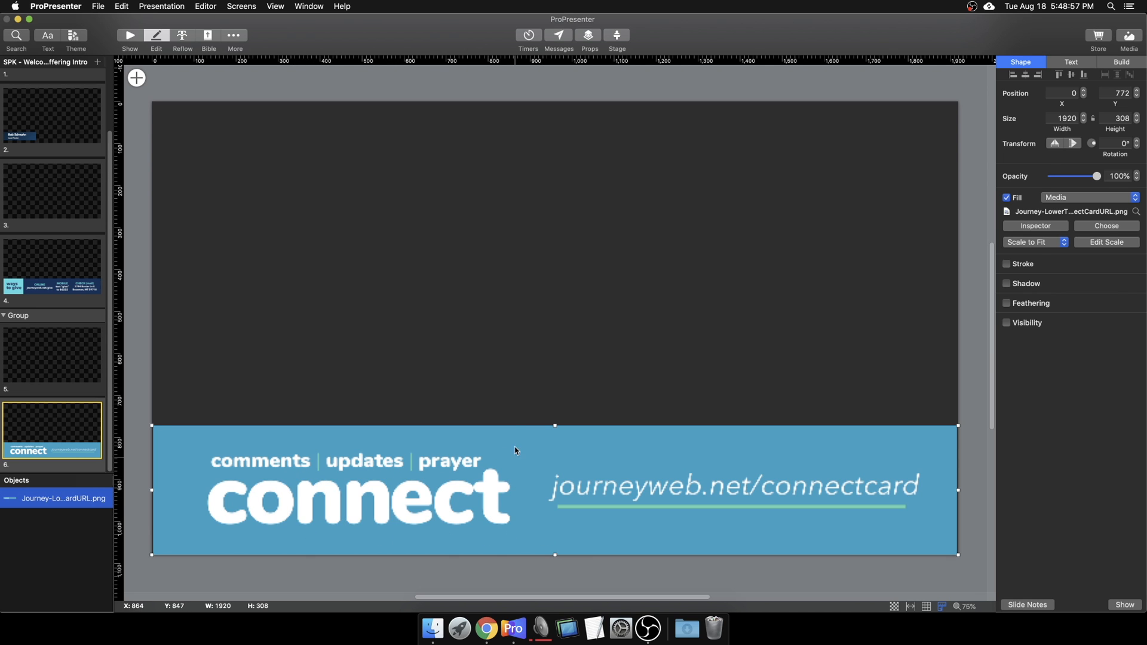
click(515, 408)
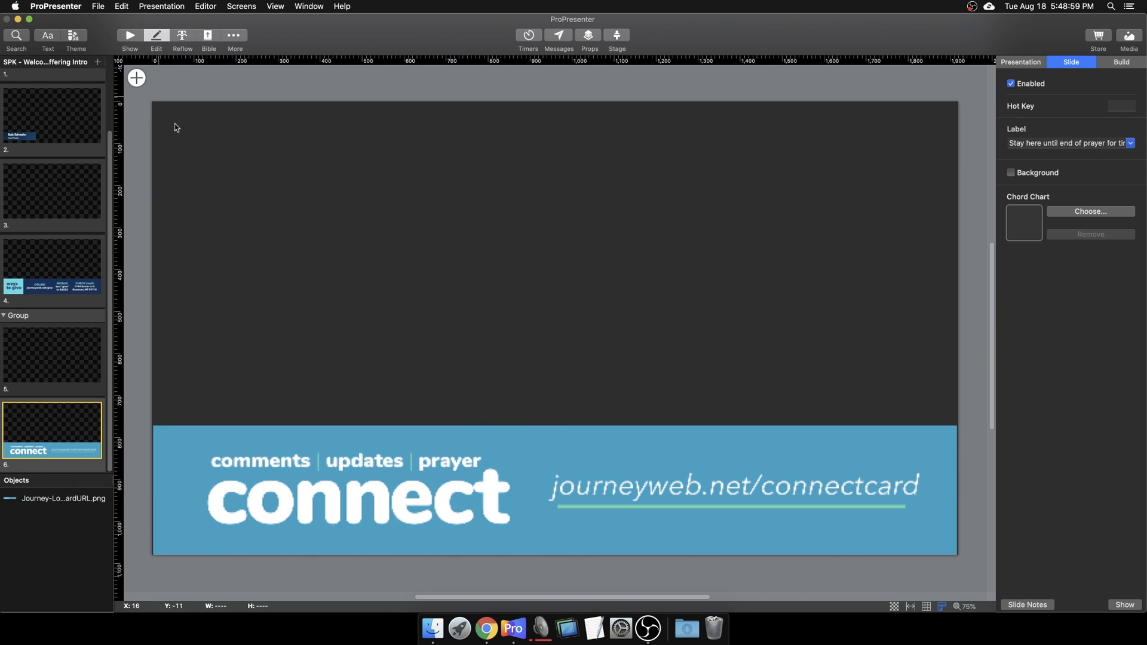
click(130, 38)
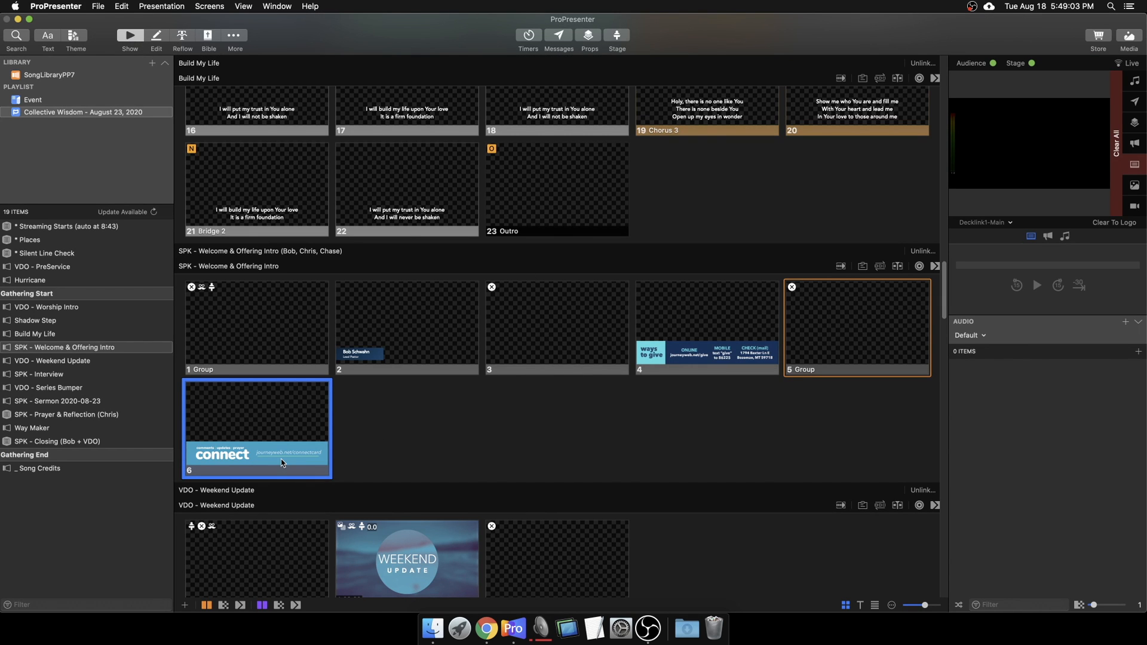
click(439, 426)
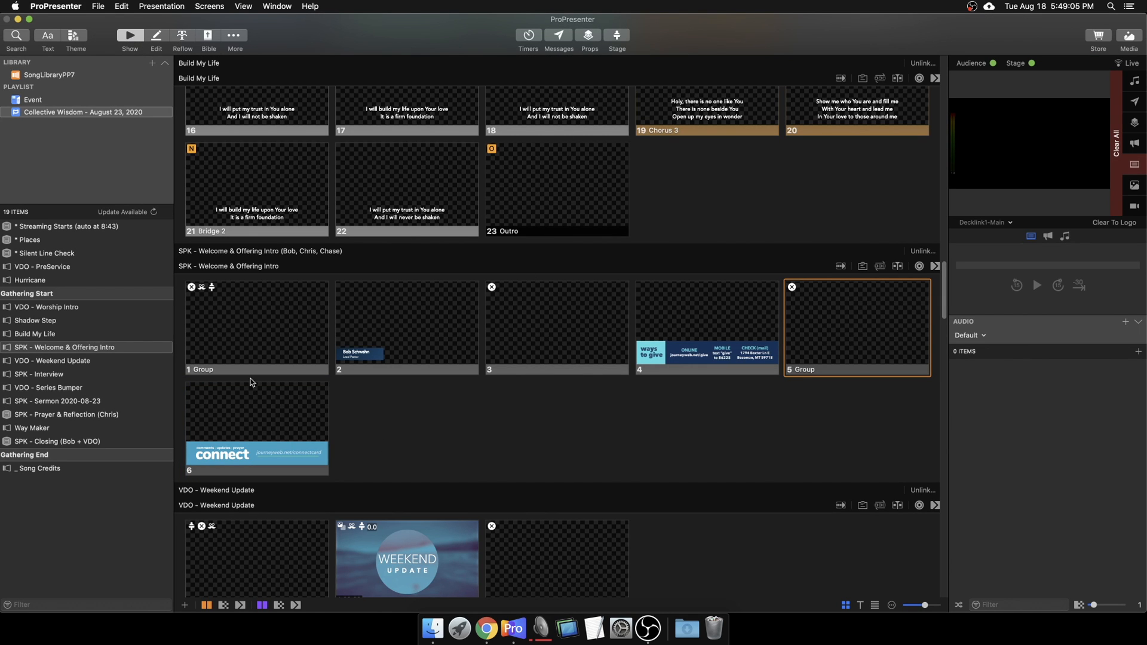
click(294, 440)
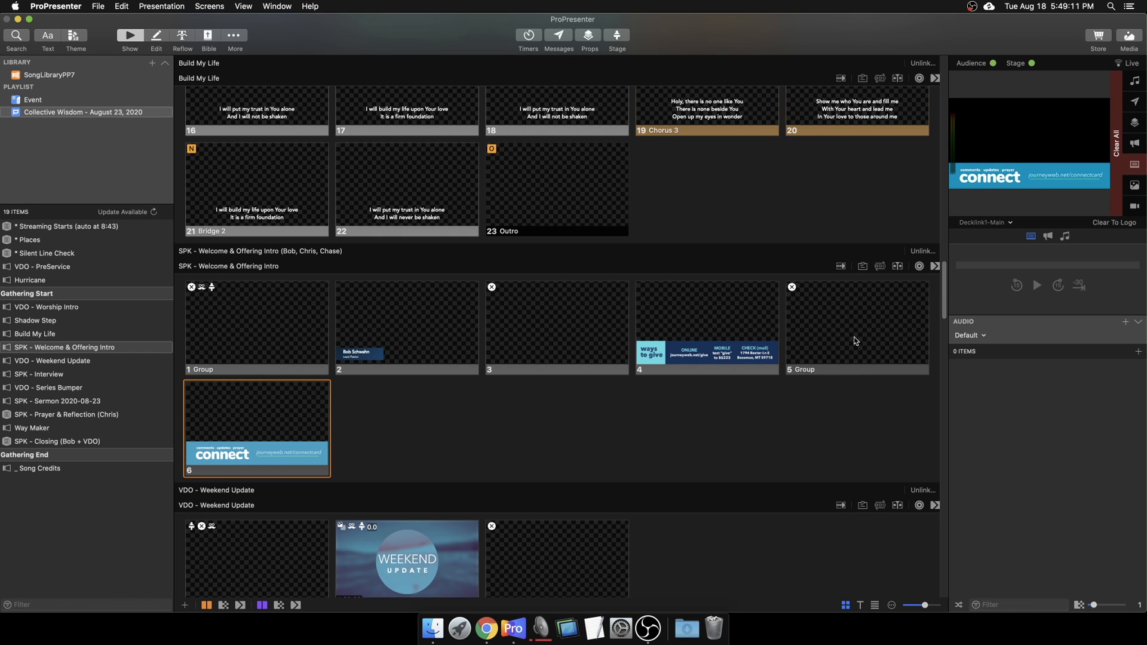
click(686, 335)
click(822, 332)
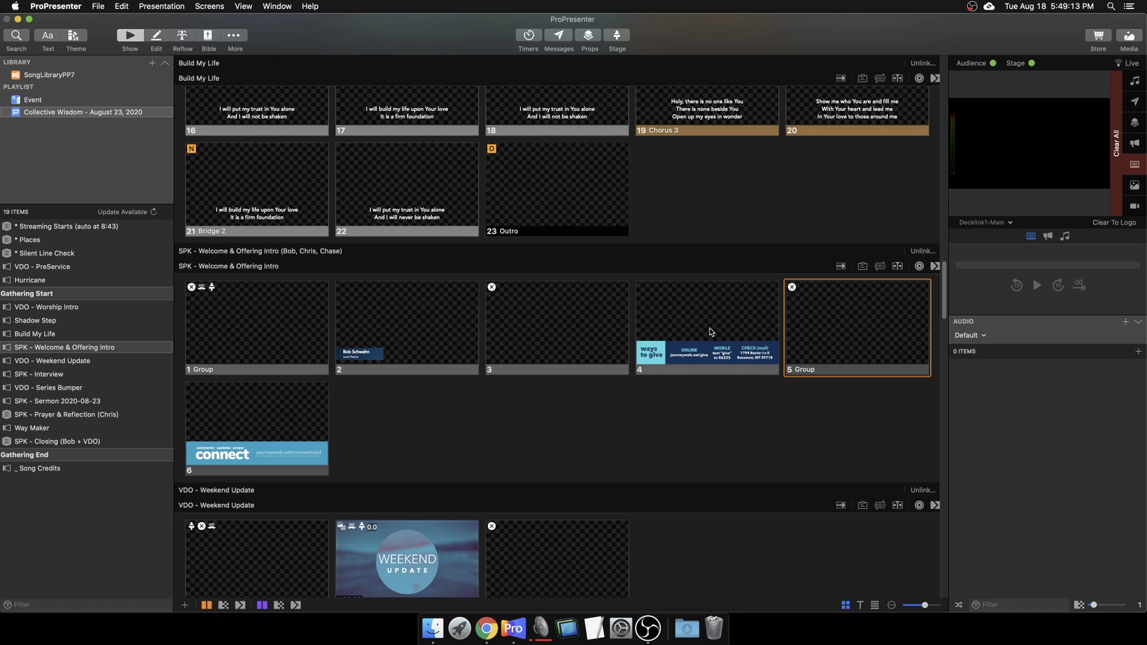
click(711, 333)
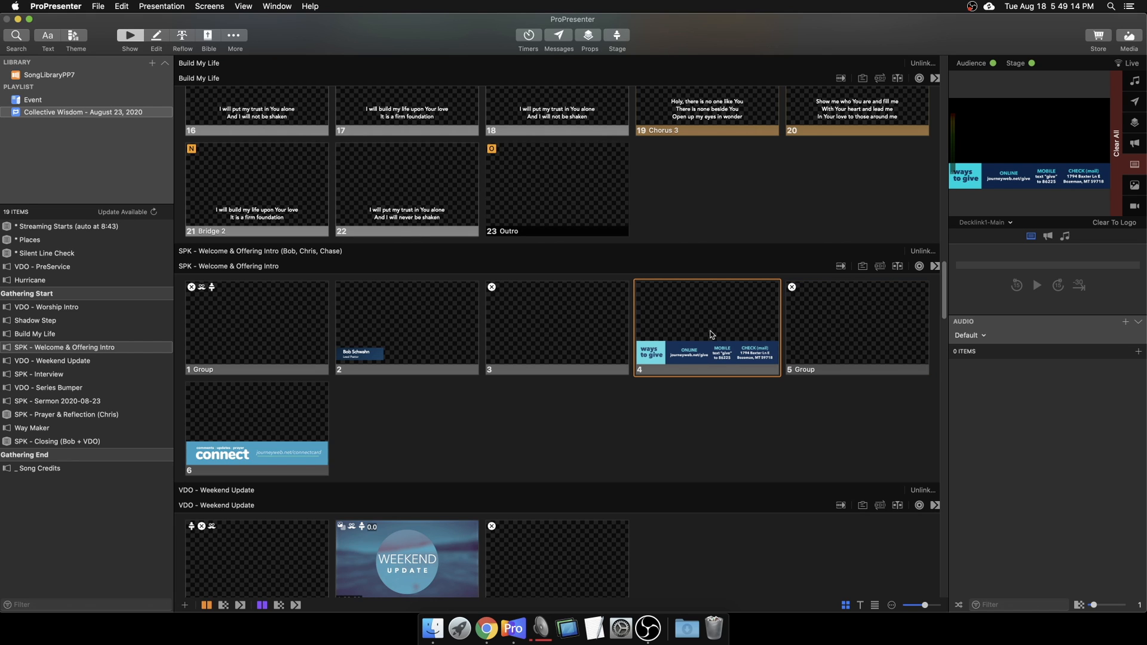
click(270, 426)
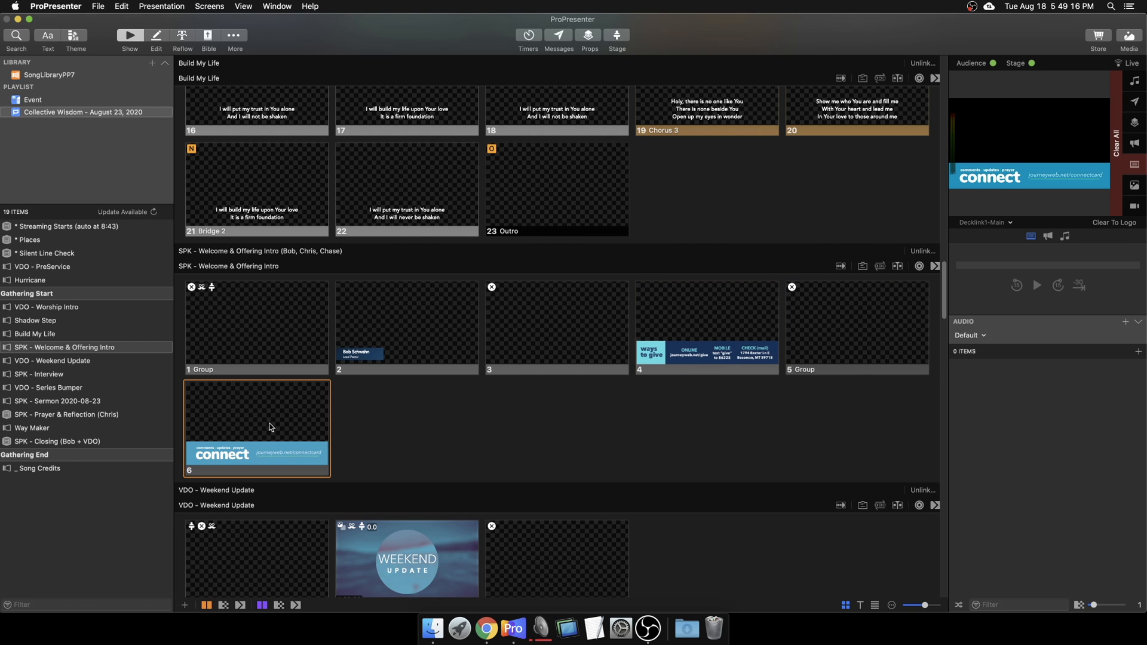
click(407, 342)
click(657, 351)
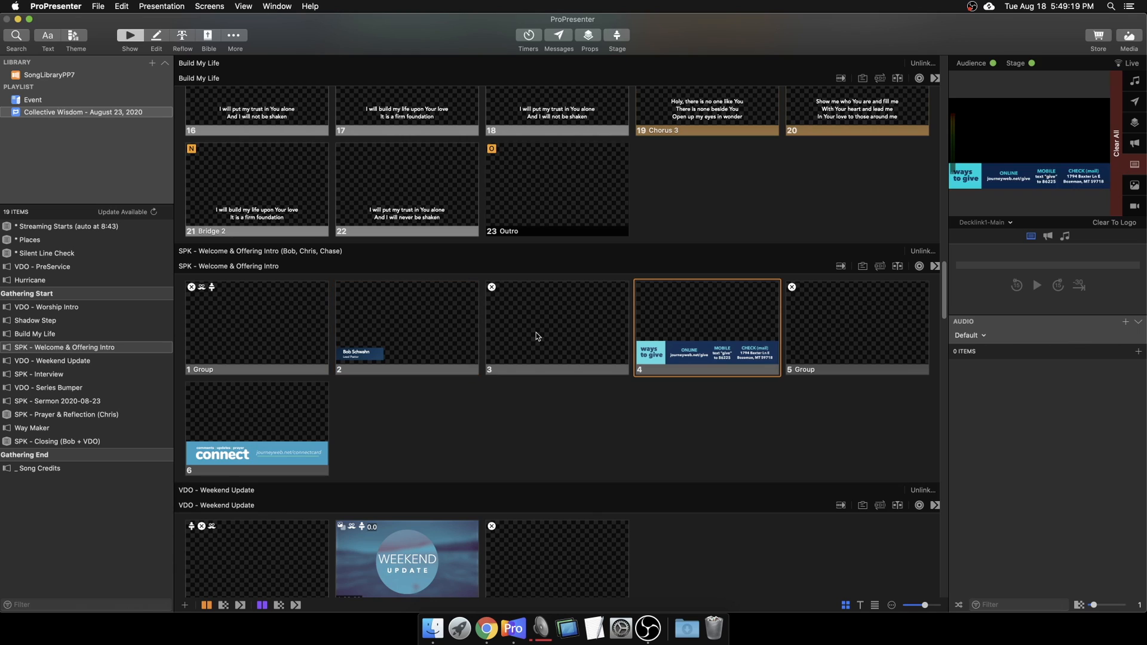
click(536, 332)
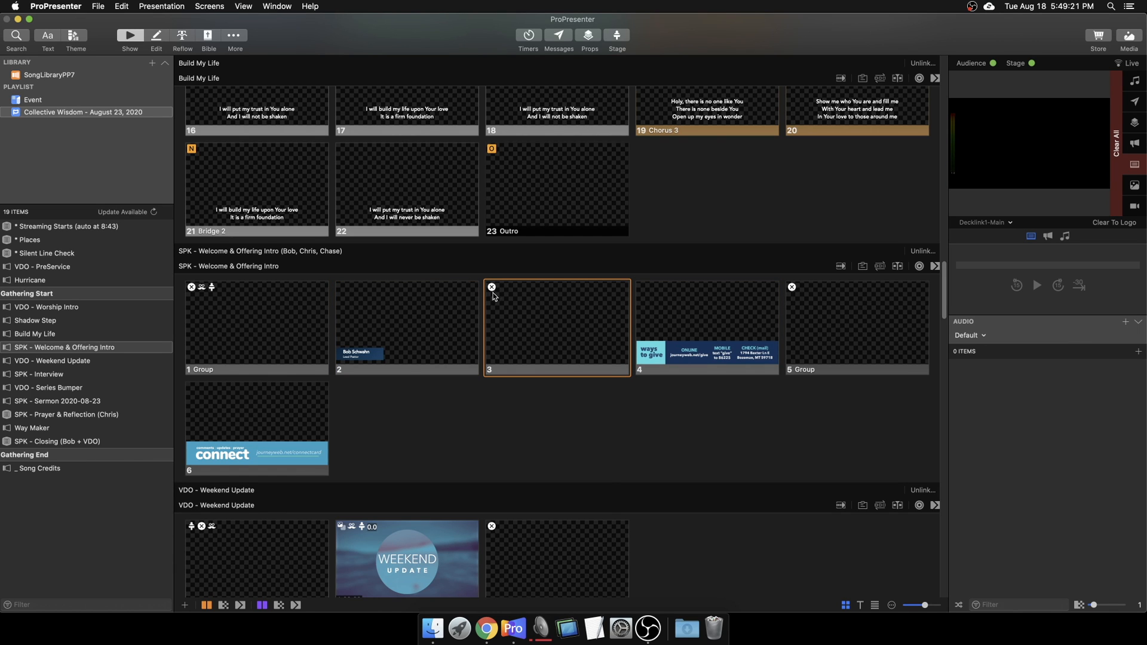
Step: Review slide 3's right-click options and dismiss them without adding an action
right_click(493, 296)
mouse_move(538, 399)
mouse_move(636, 399)
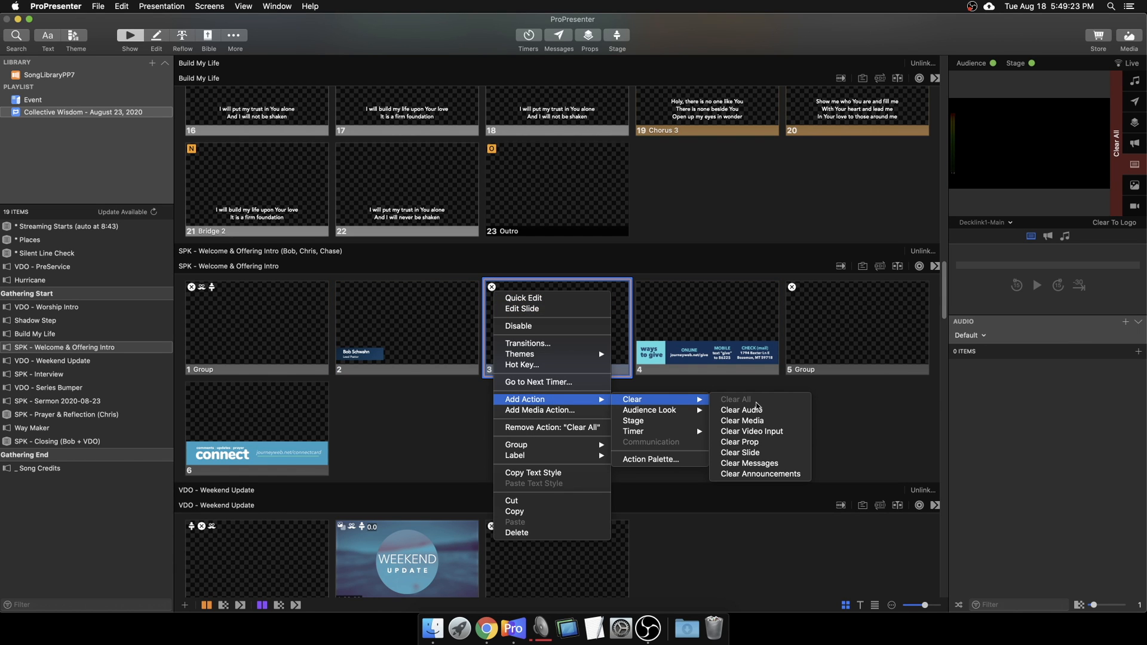
click(874, 373)
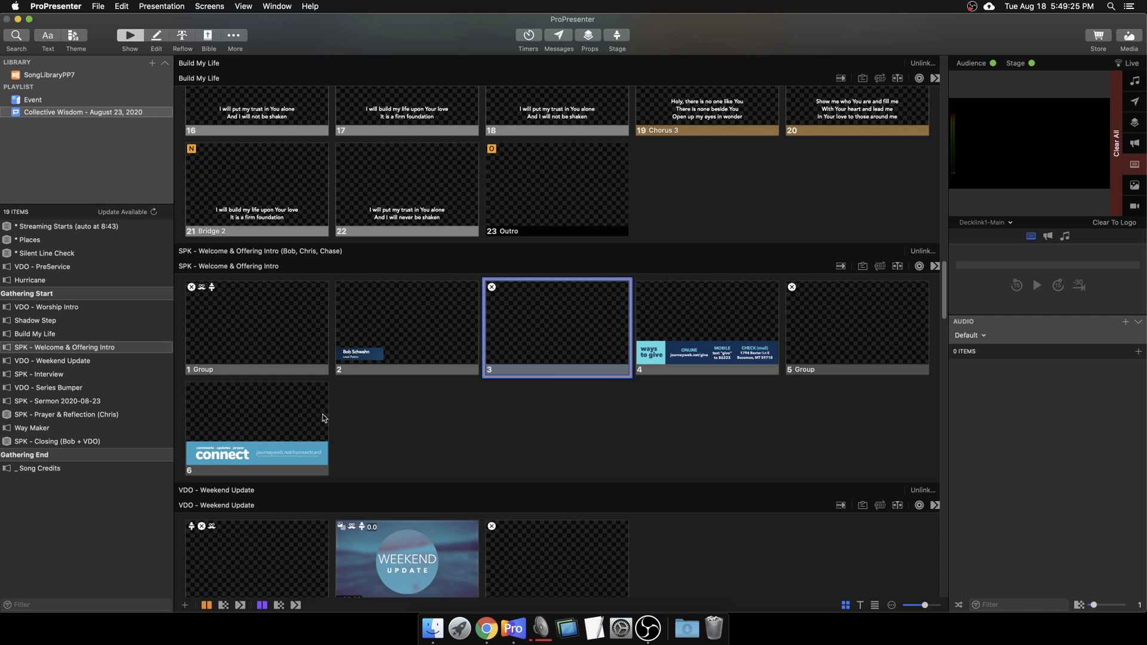
Step: Delete connect card slide 6 and move down to the VDO - Weekend Update presentation
click(297, 413)
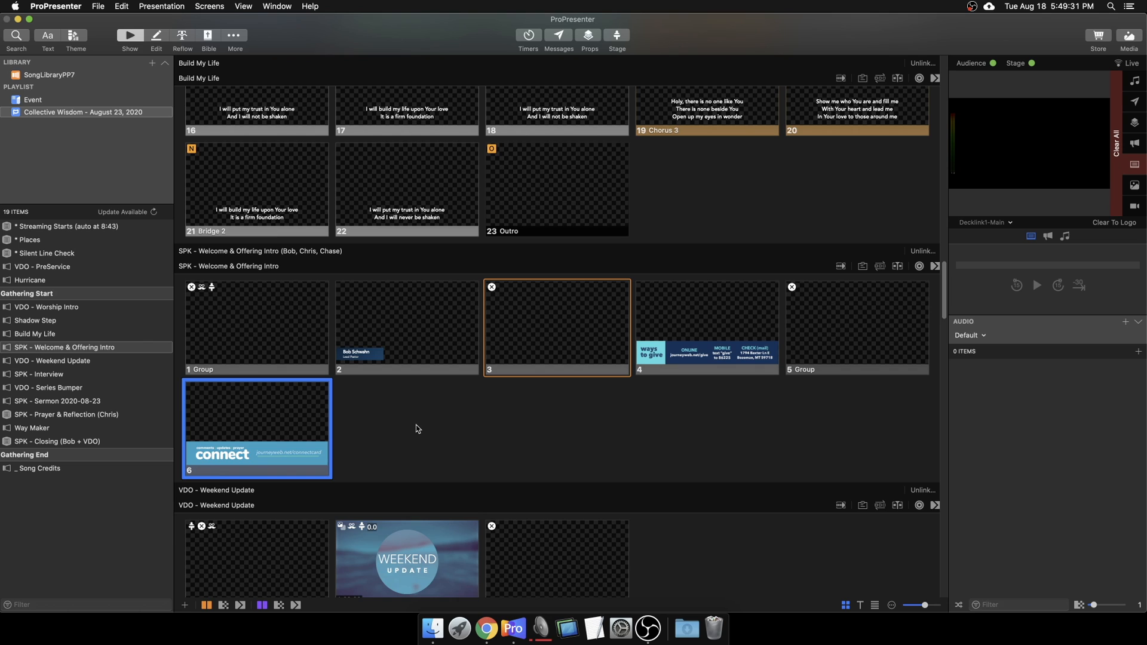
key(Delete)
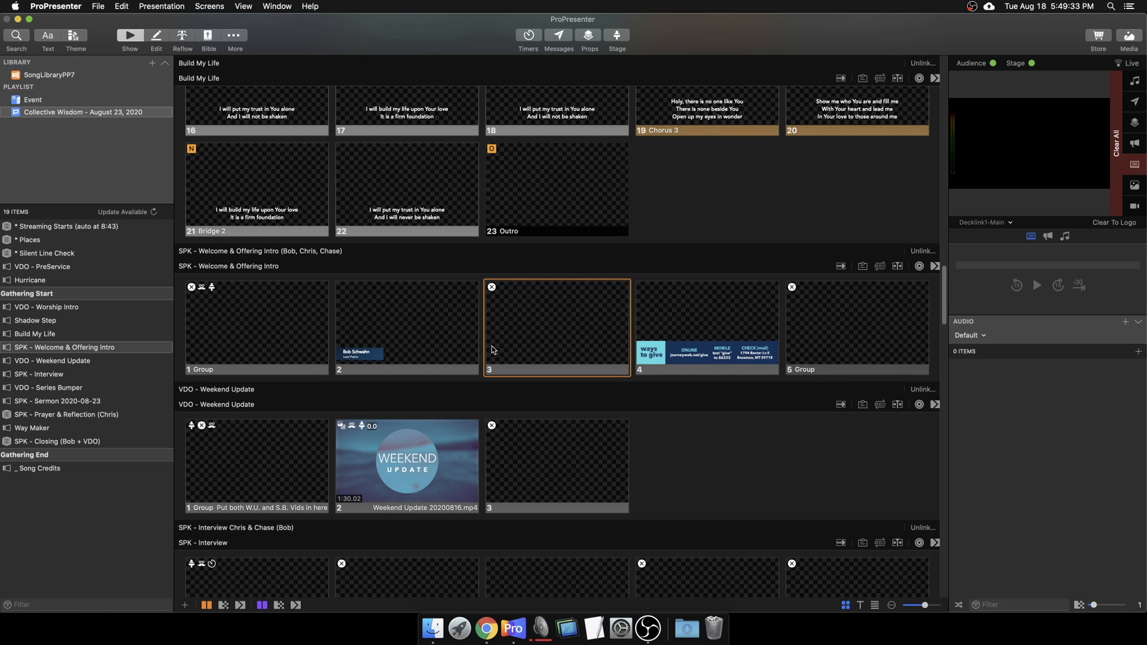
key(Down)
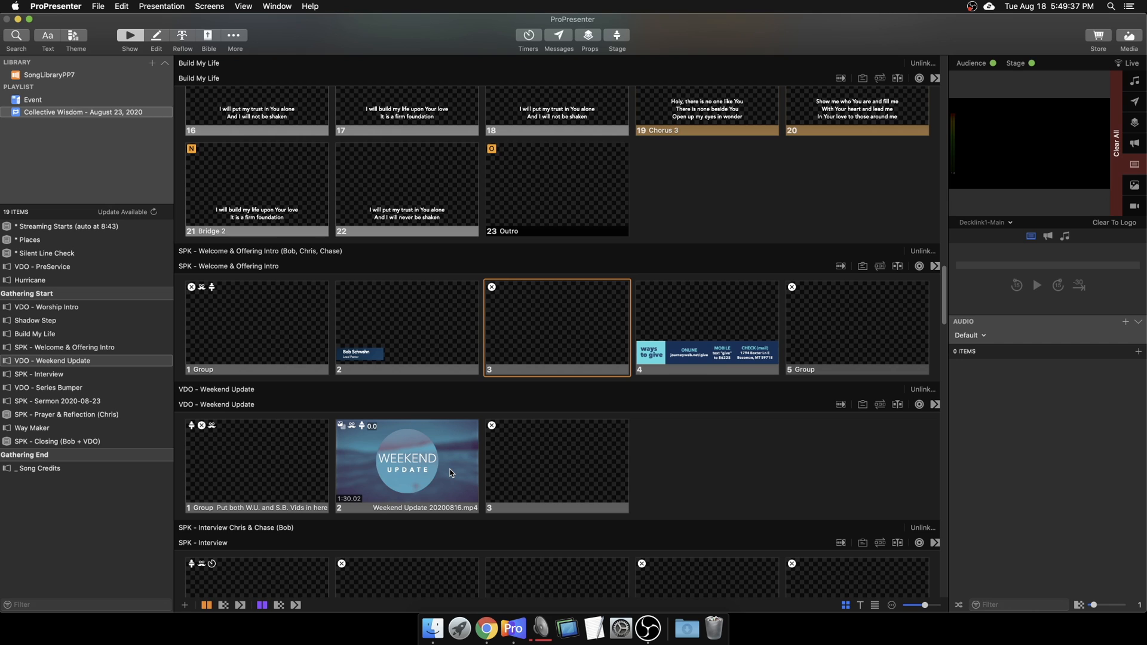
scroll(450, 473, down, 4)
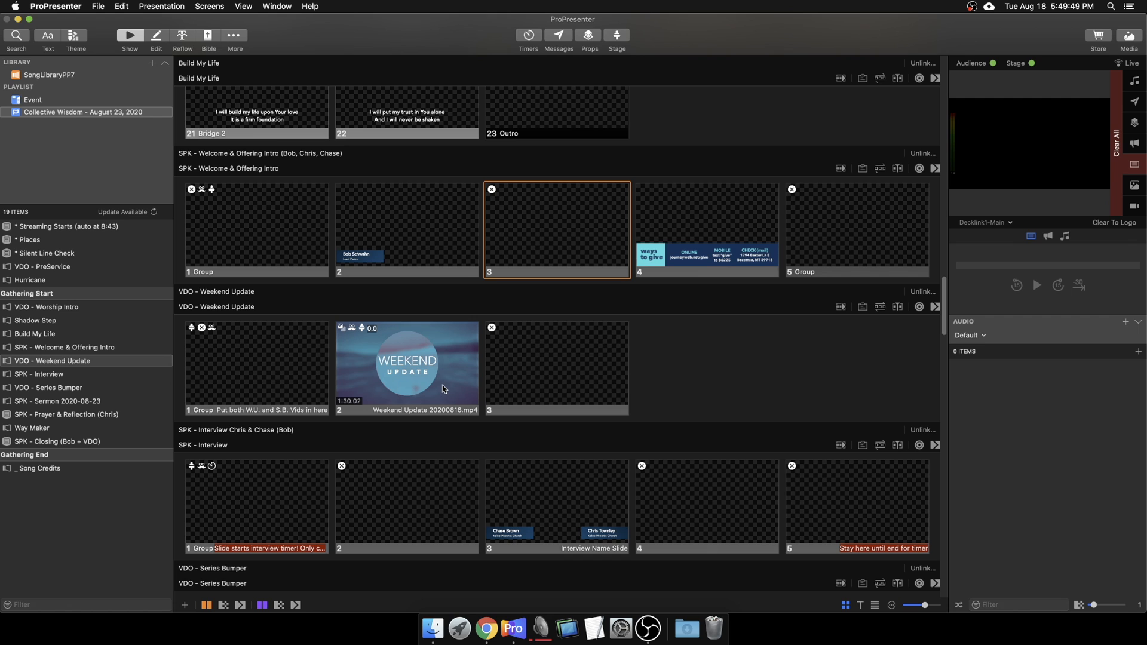
Step: Open the Weekend Update video cue's inspector and review its file information, leaving the title unchanged
right_click(446, 385)
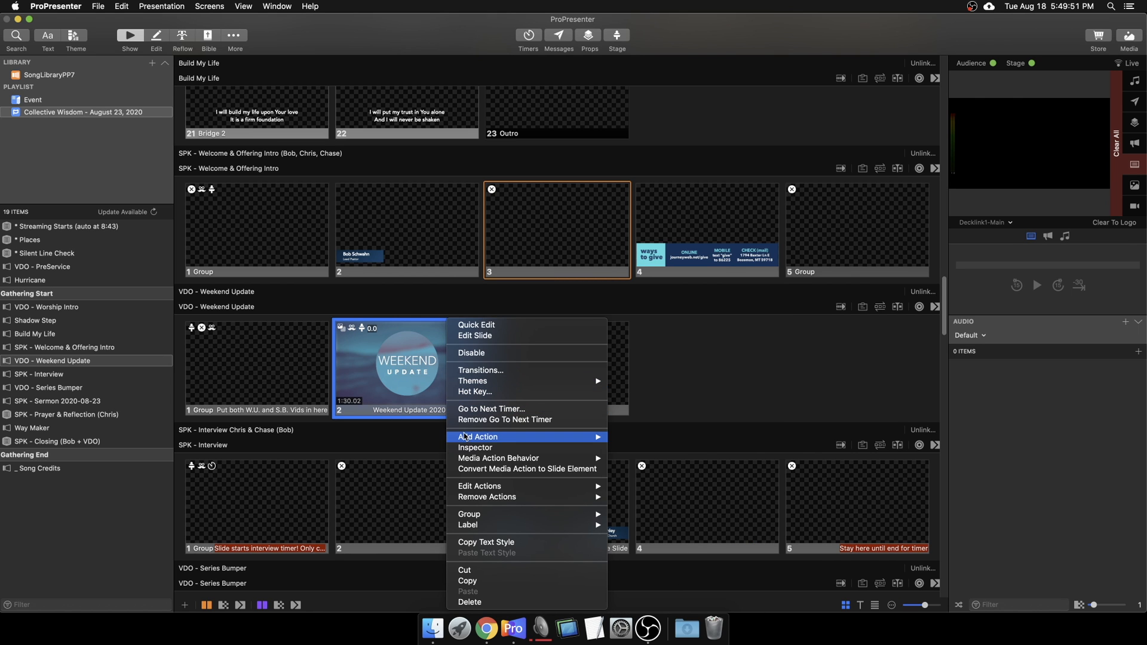
click(481, 450)
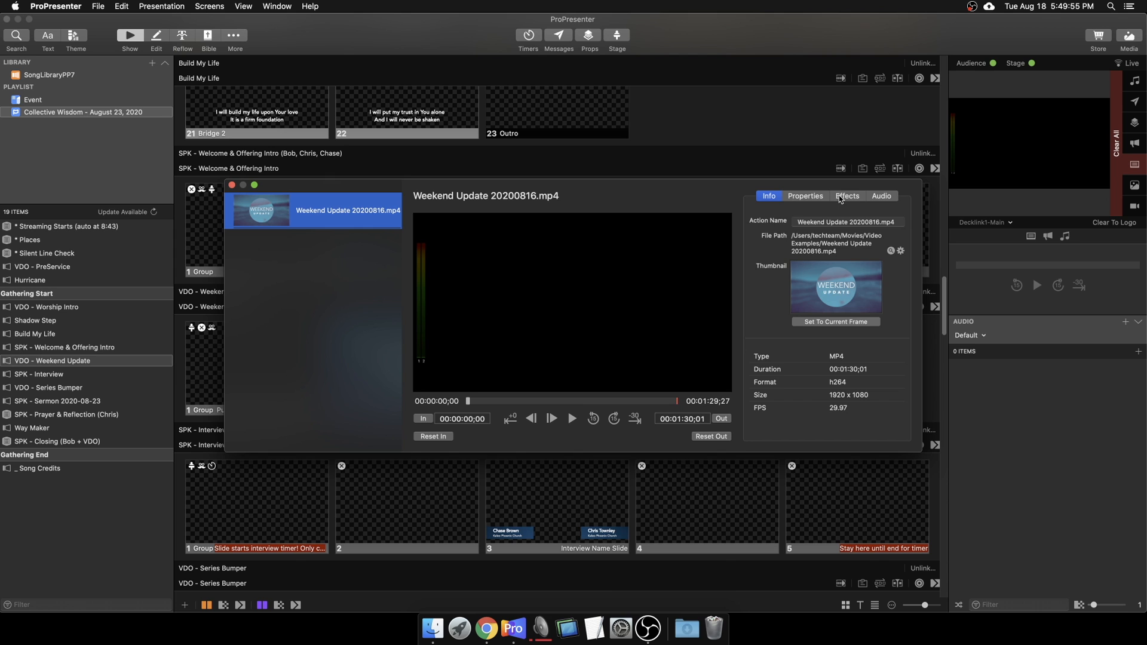
click(805, 197)
click(769, 197)
drag(740, 192, 745, 235)
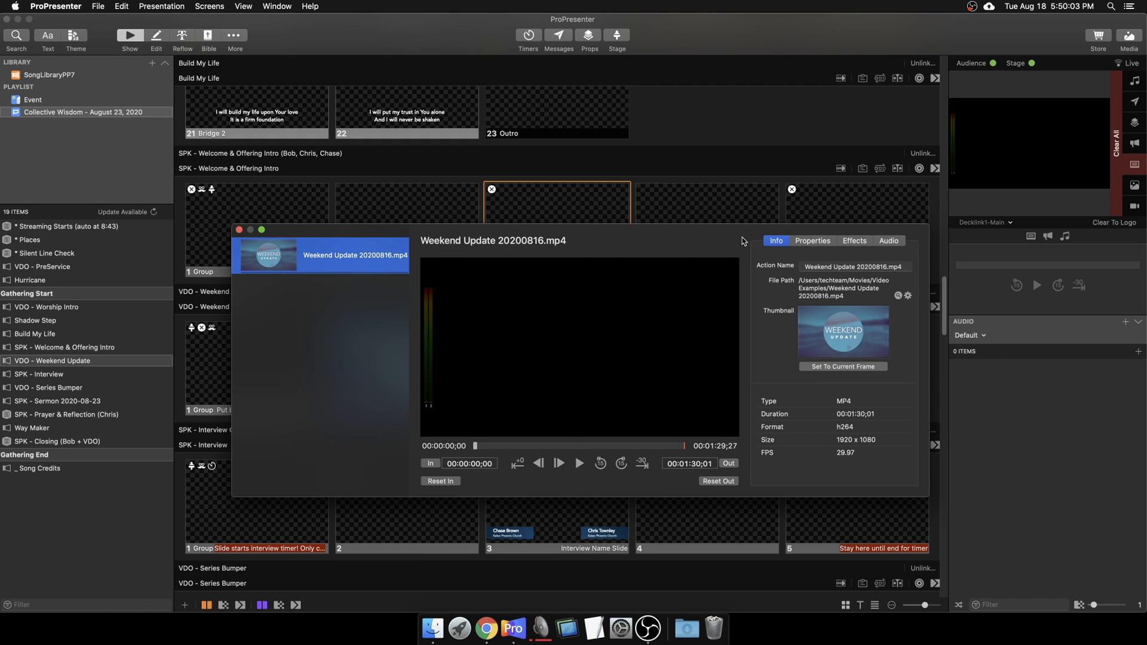
click(715, 243)
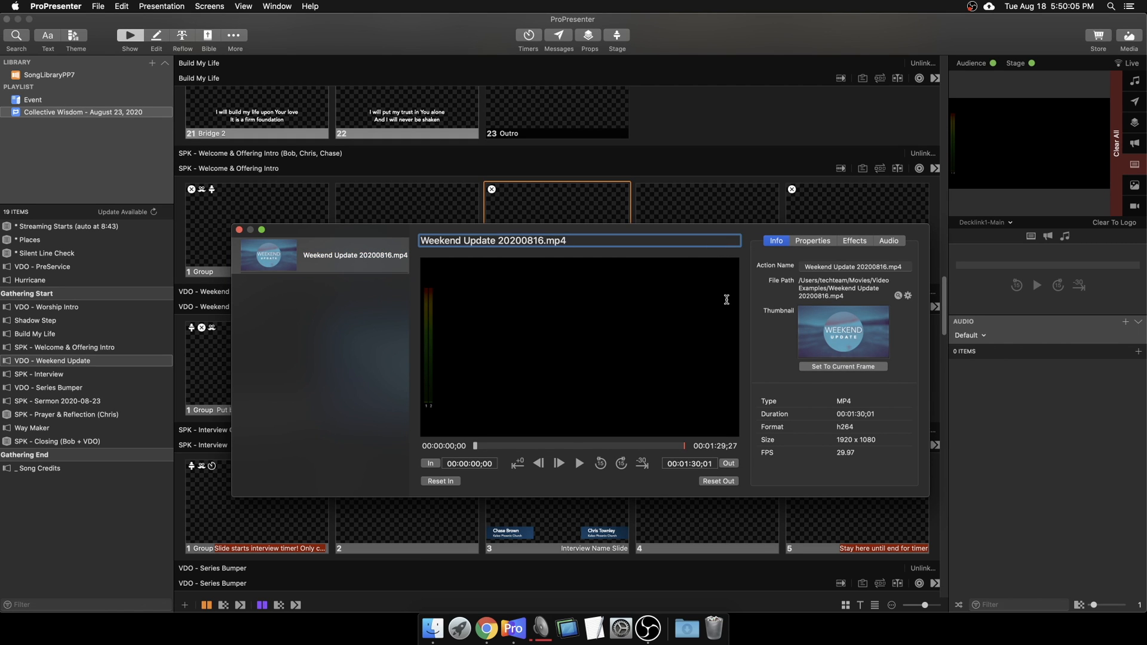
click(762, 271)
Step: Try out points near 00:01:21;14, then reset the clip's out point to full duration
drag(477, 452, 665, 452)
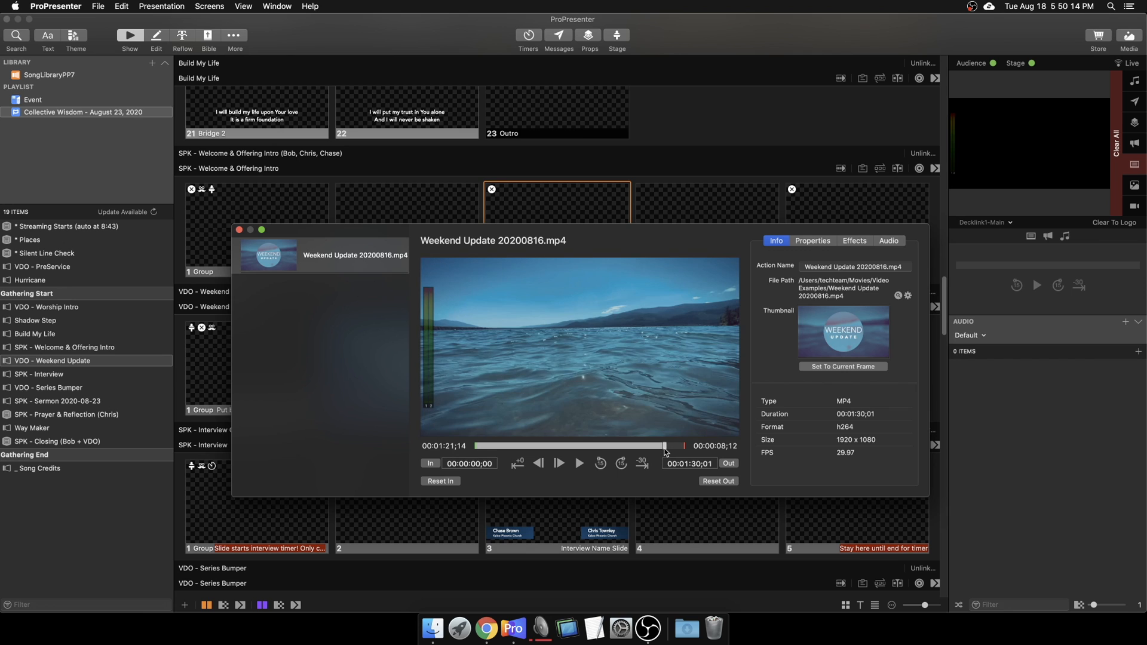
click(727, 465)
drag(665, 453, 684, 451)
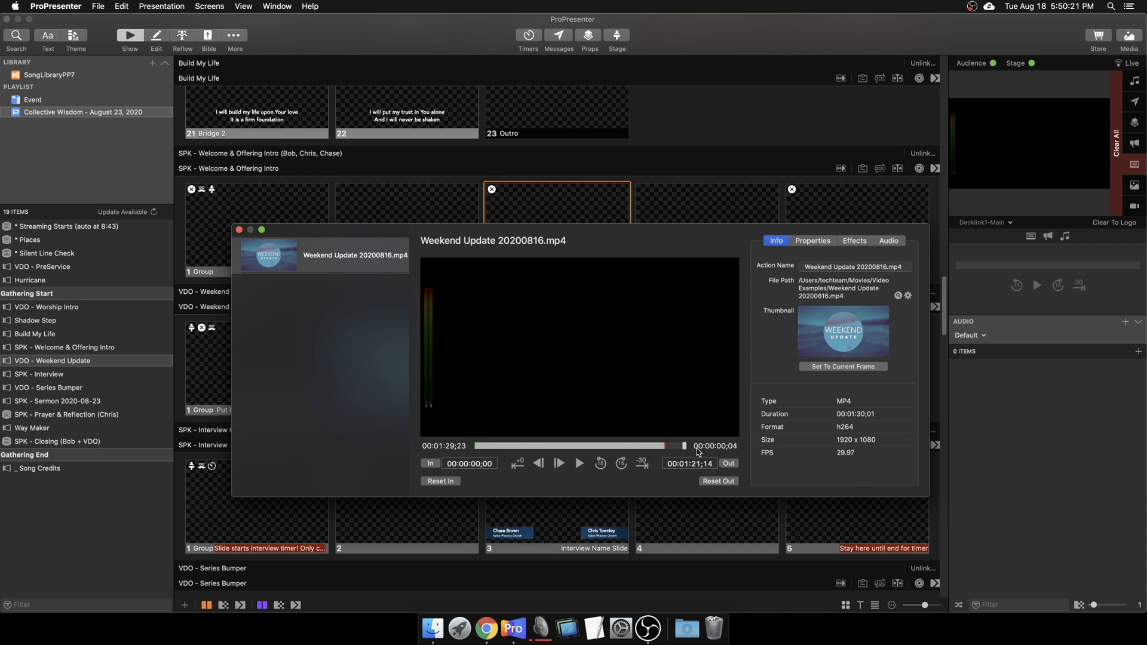
click(734, 465)
drag(684, 451, 615, 451)
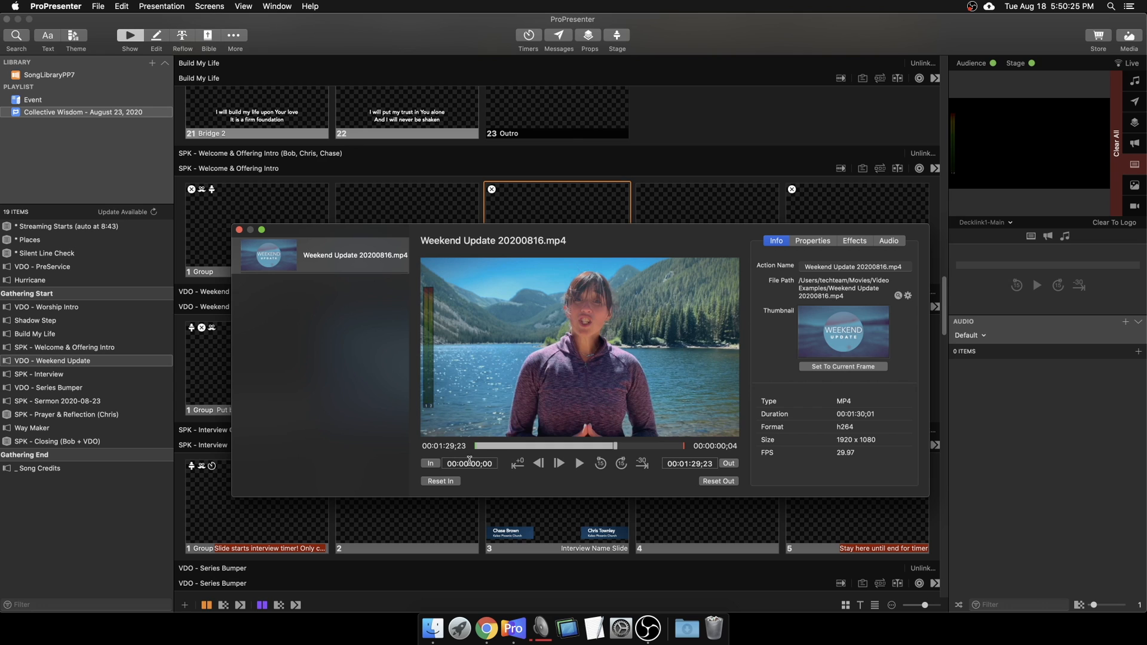
click(719, 482)
Step: Set a frame near the start as the thumbnail and close the media inspector
drag(492, 446, 484, 449)
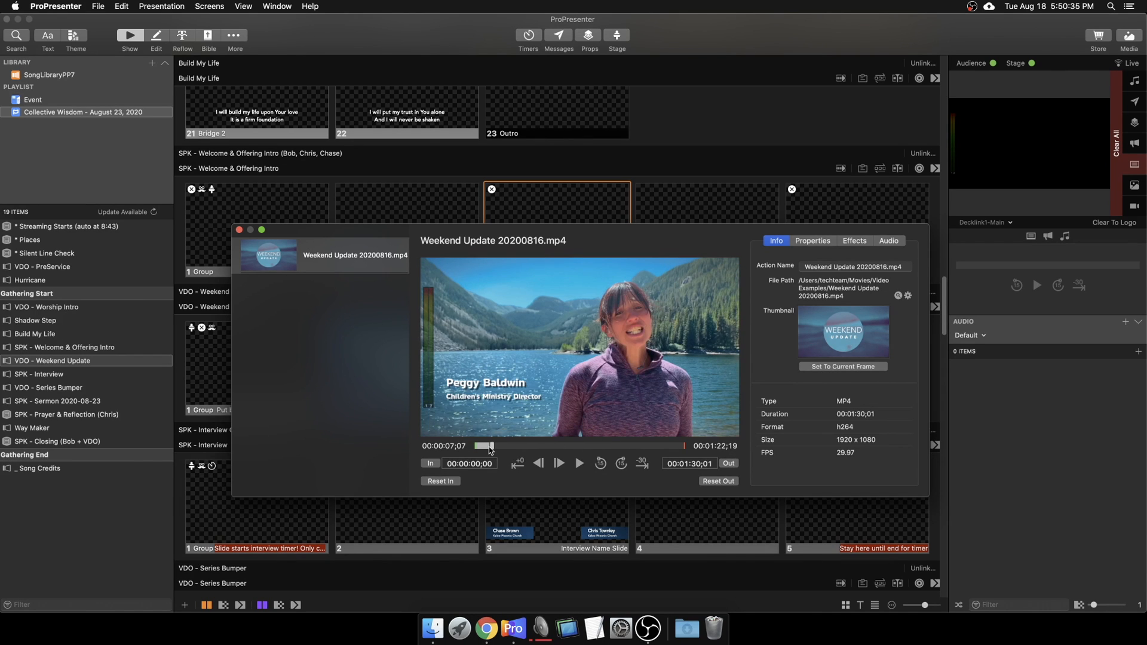
click(850, 372)
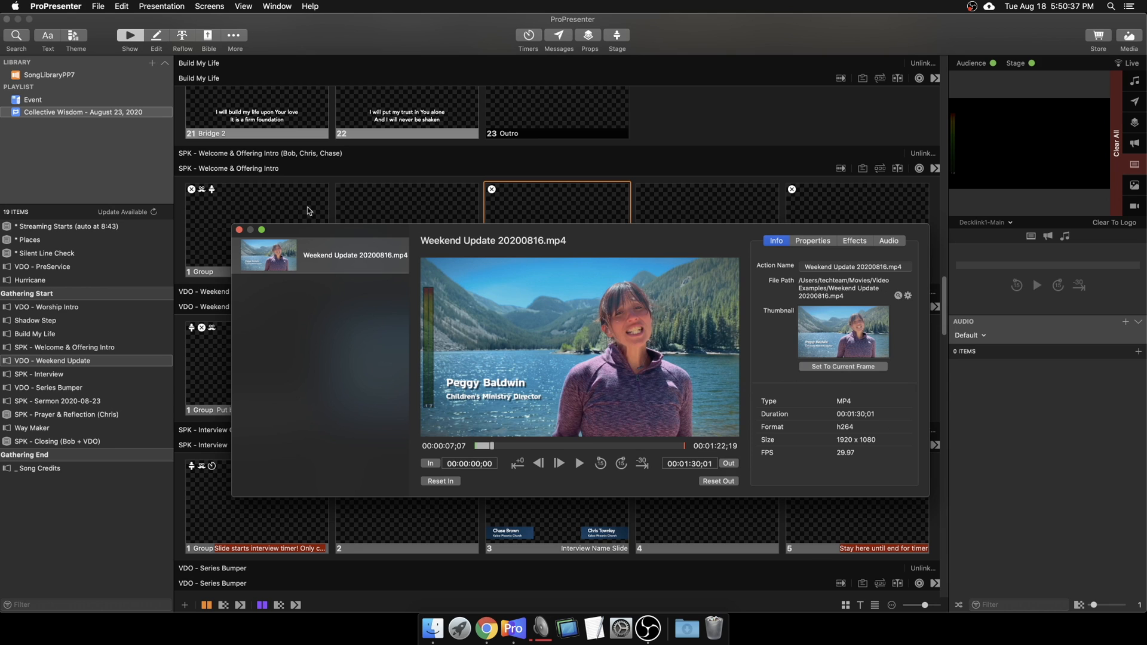
click(239, 231)
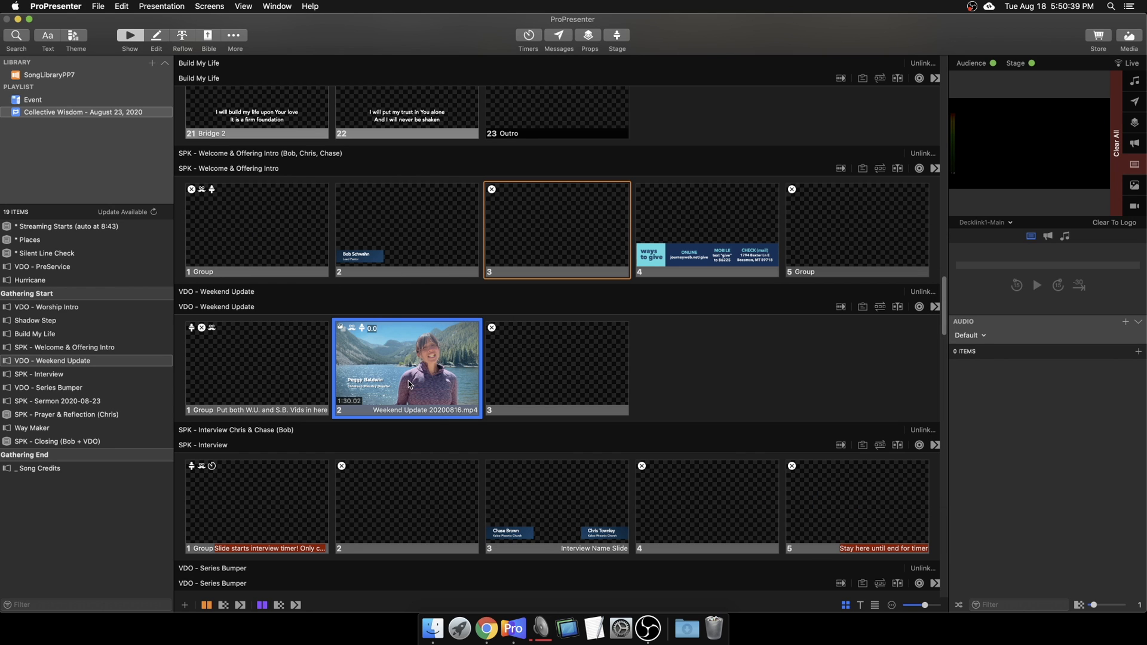
Step: Open the video slide's inspector Properties, keeping Scale to Fit and Middle Center alignment
right_click(408, 382)
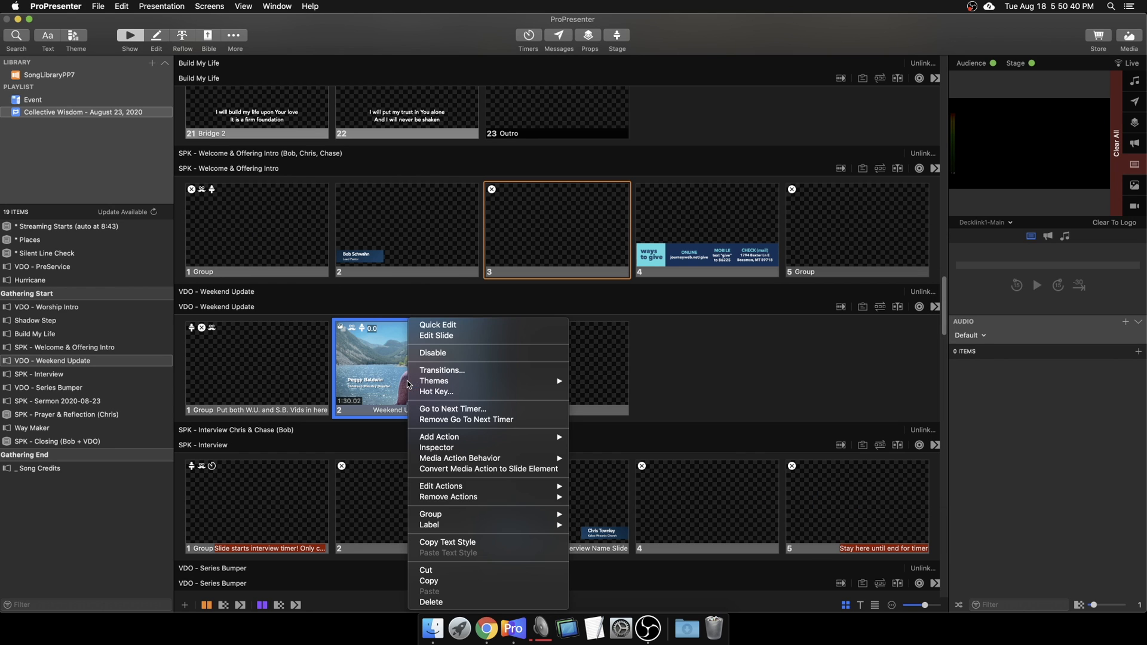
click(471, 448)
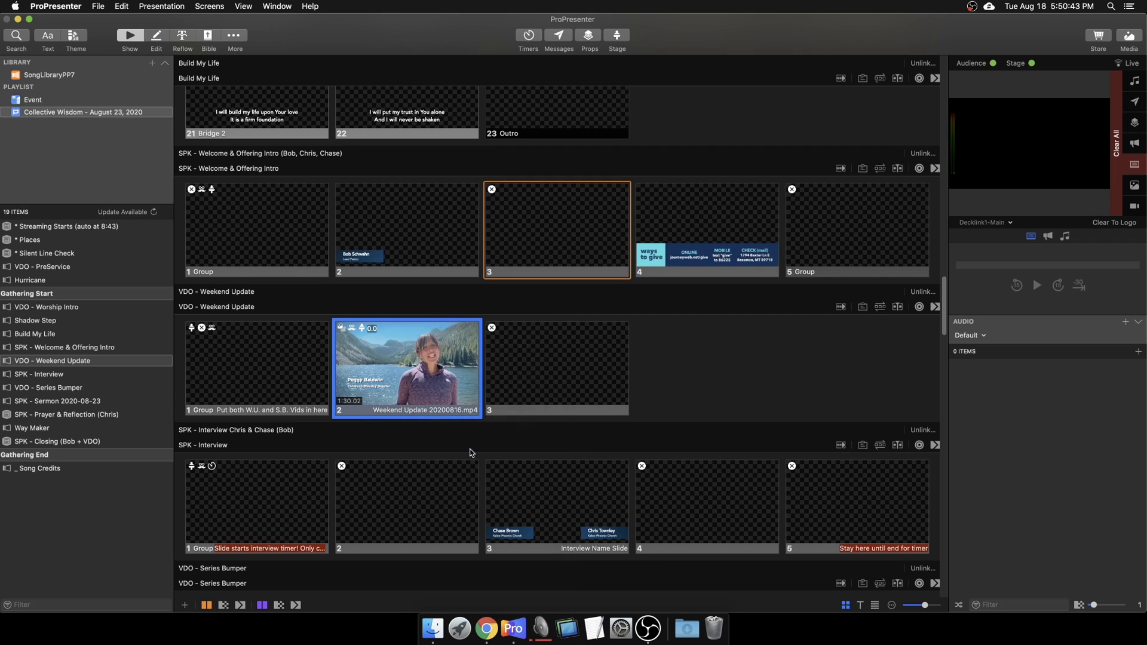
click(811, 242)
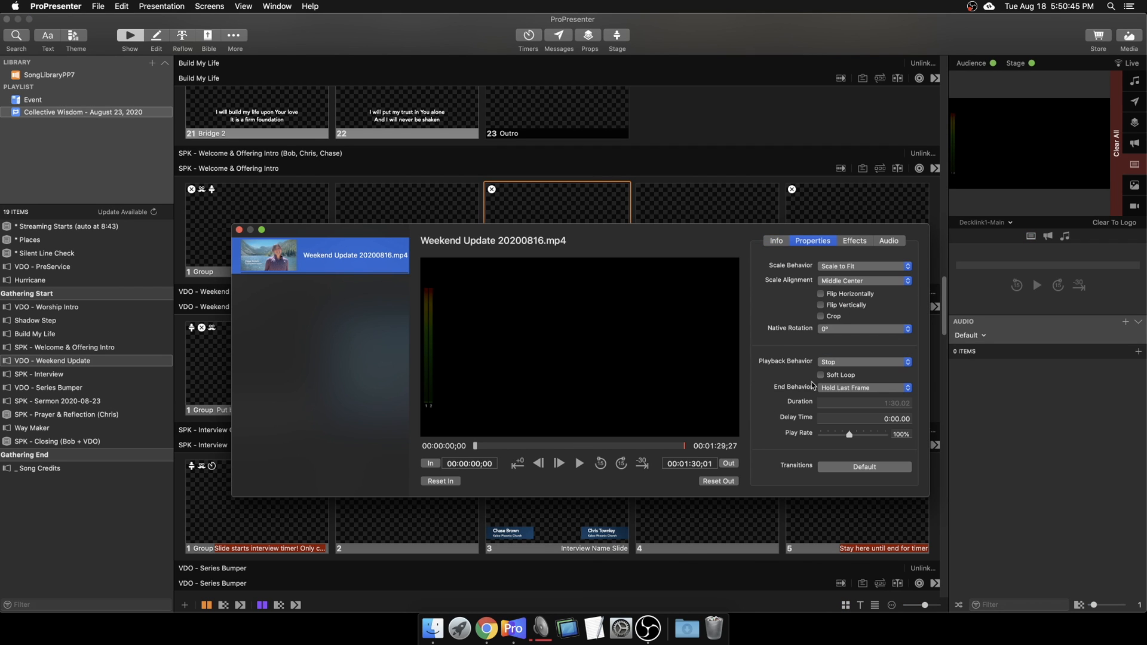
click(836, 268)
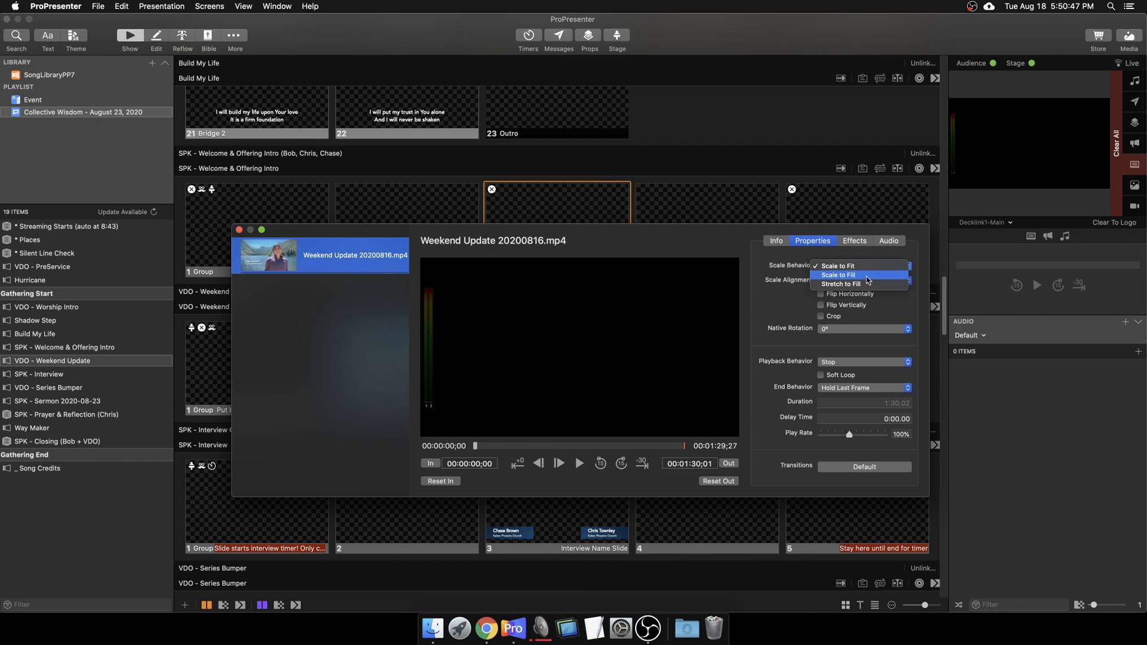
click(866, 257)
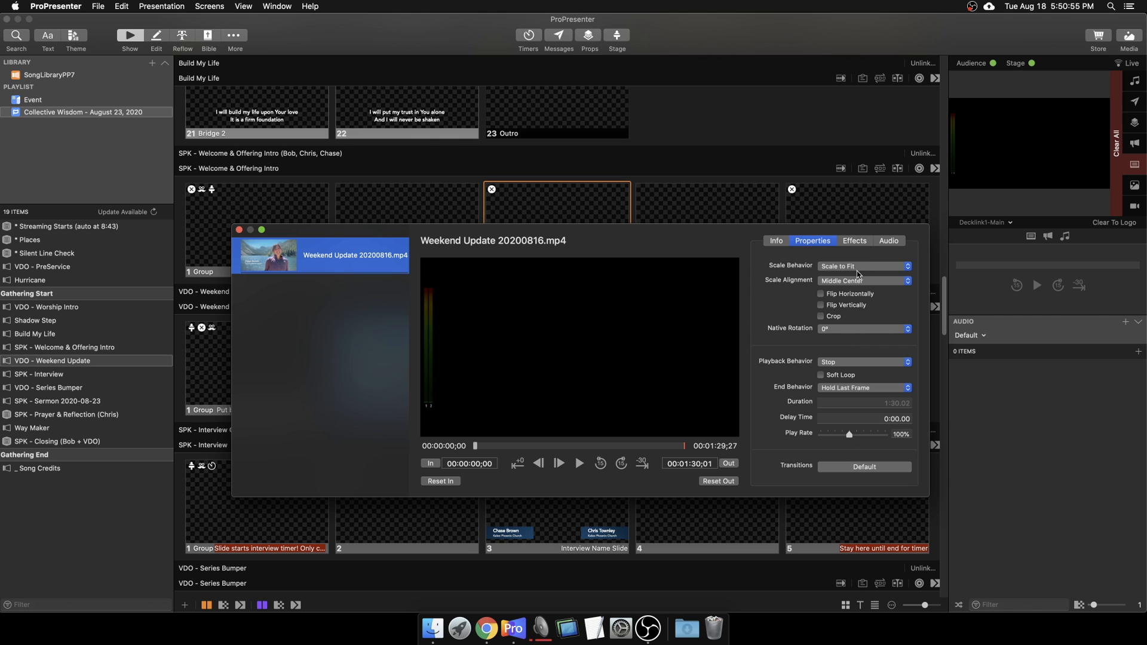
click(857, 280)
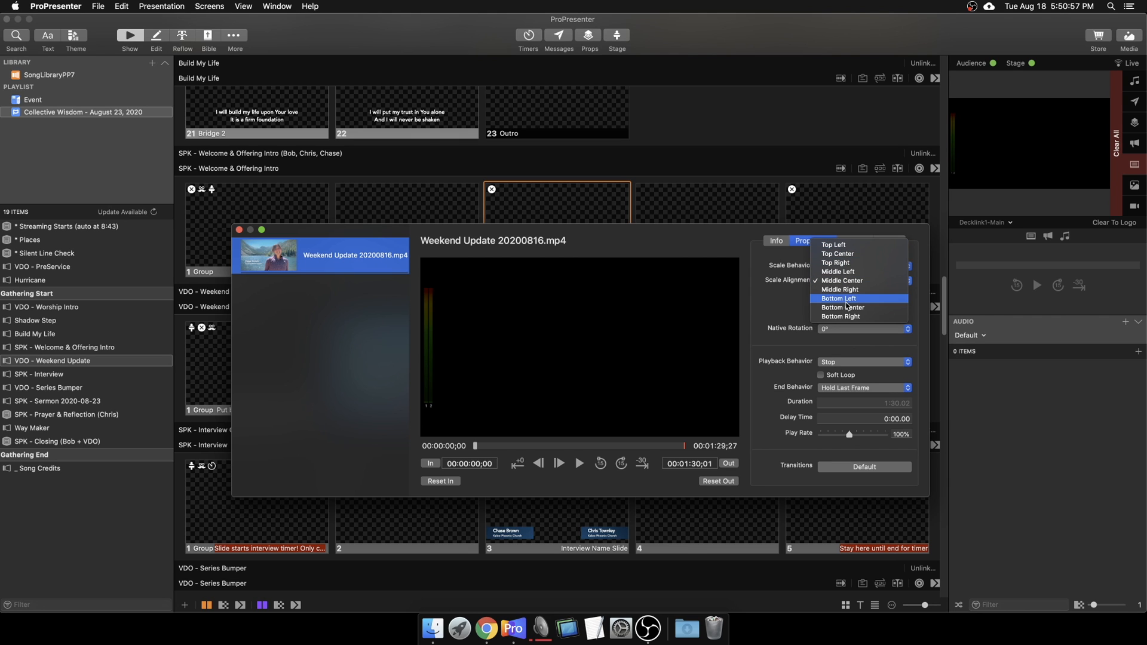
click(803, 310)
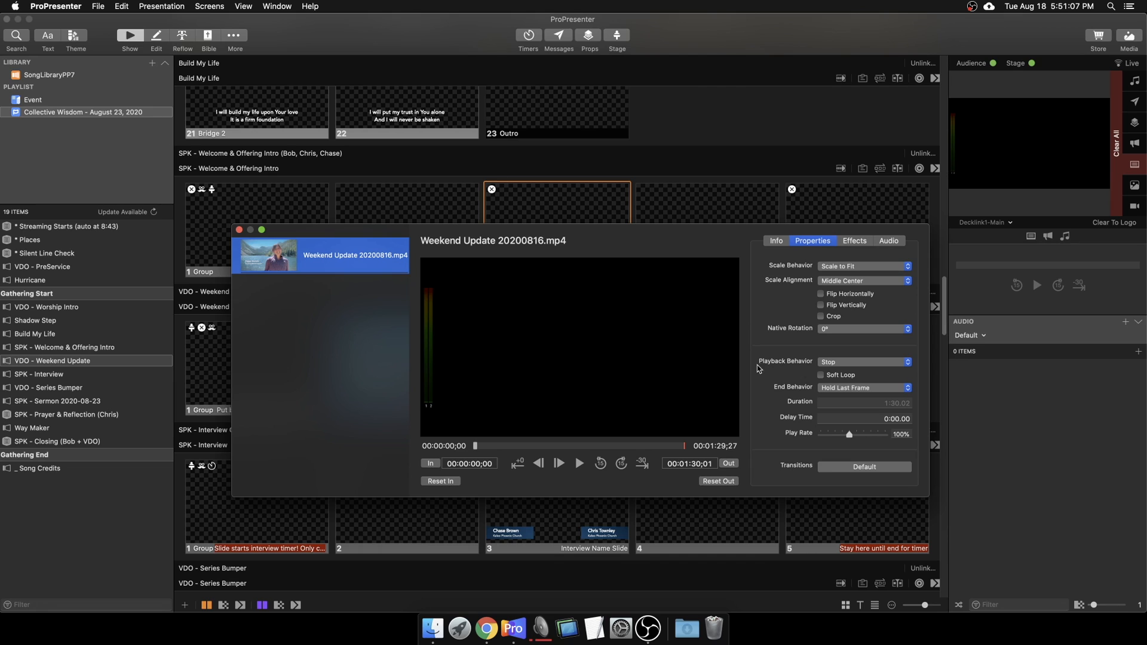
Step: Confirm playback behavior stays Stop and end behavior stays Hold Last Frame
click(840, 361)
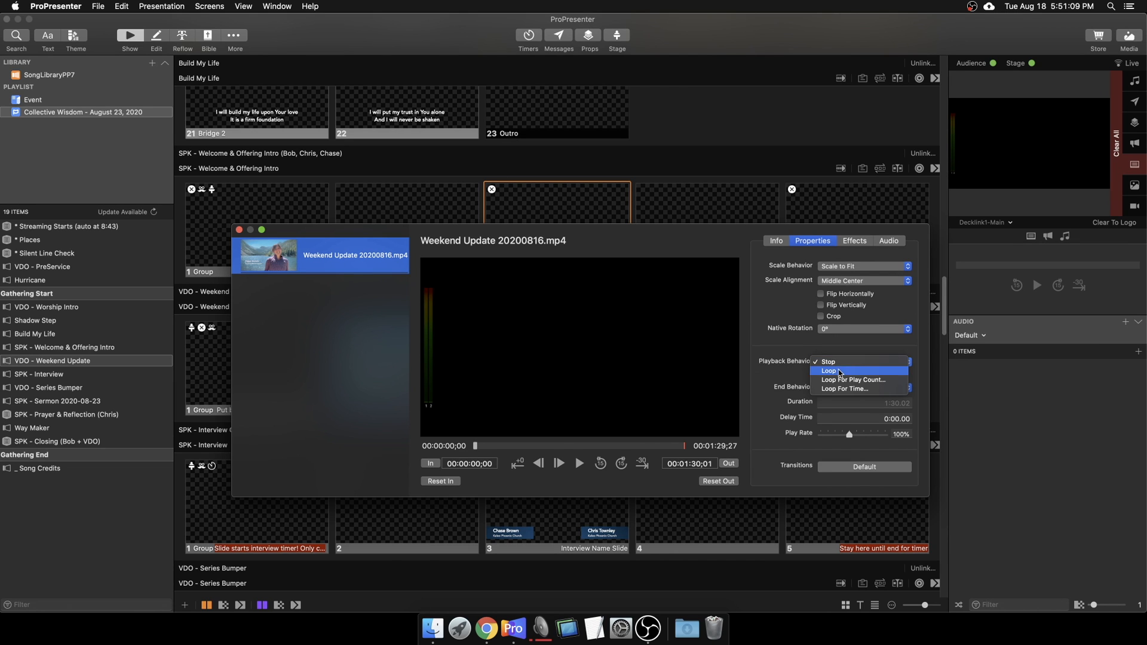
click(843, 367)
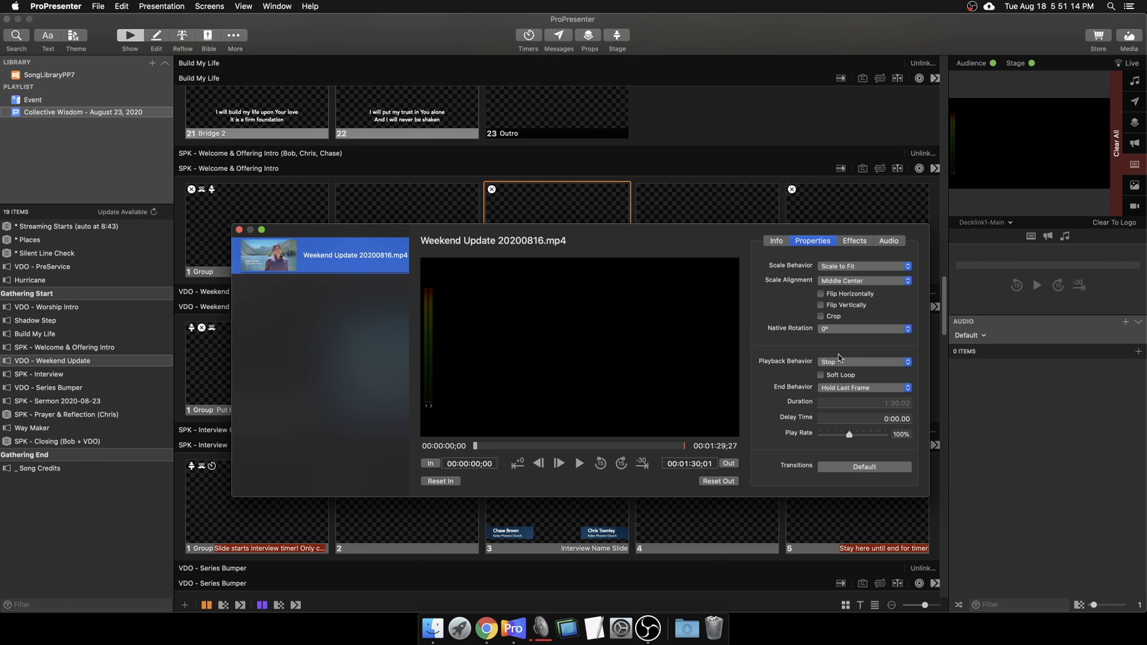
click(837, 388)
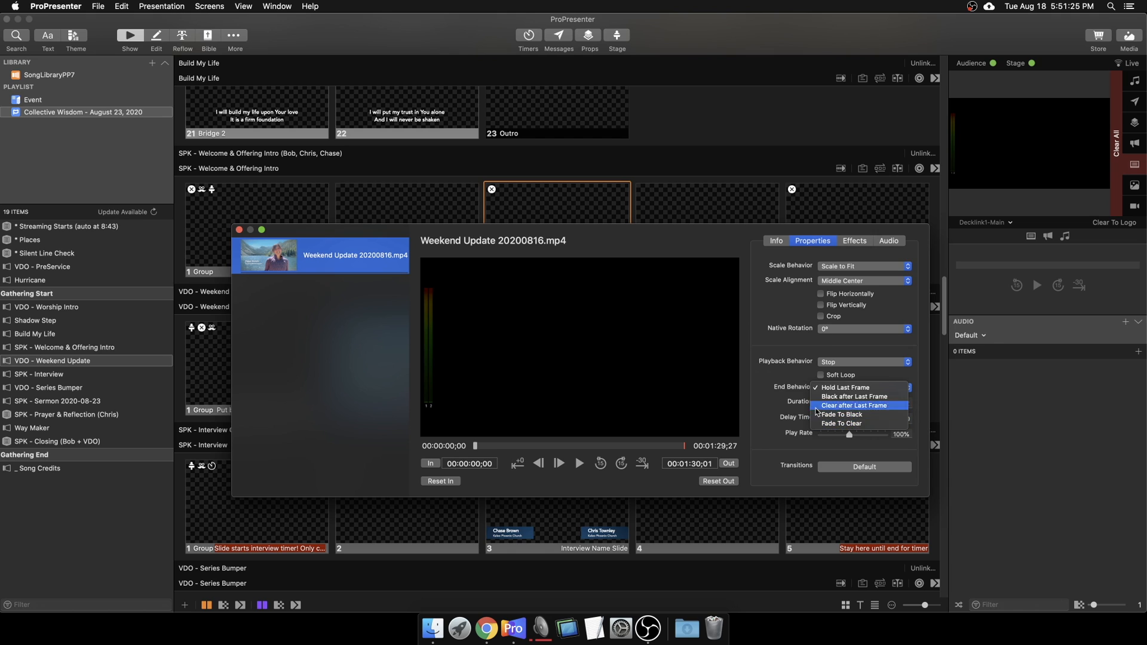
click(792, 385)
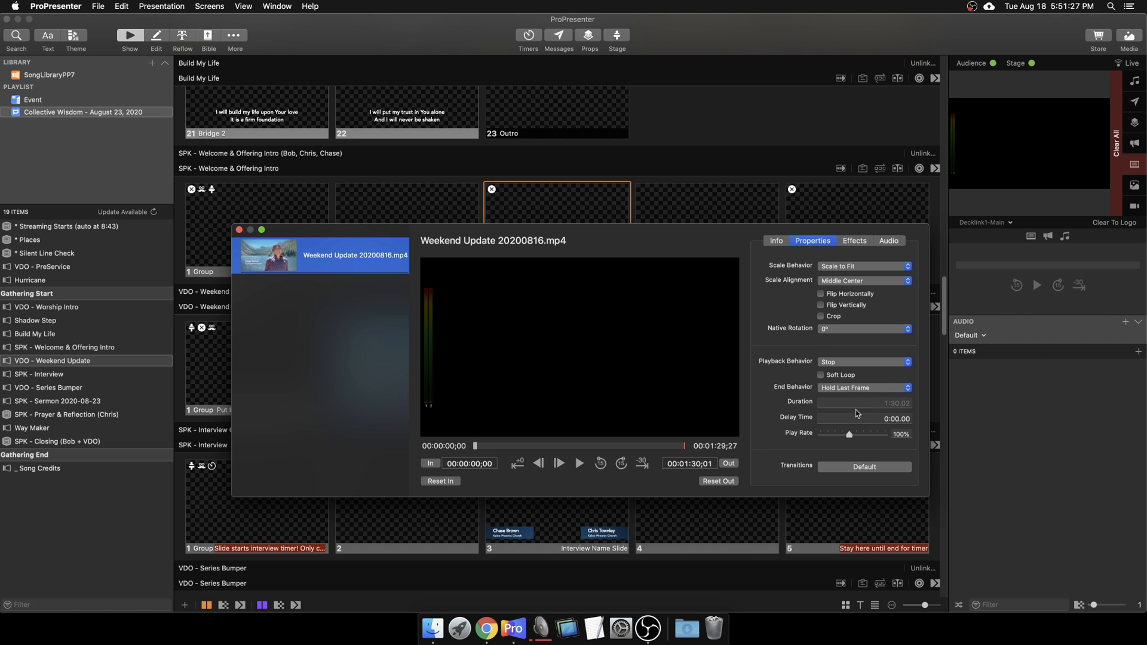
Step: Browse the video's available effects list without adding any effect
click(853, 240)
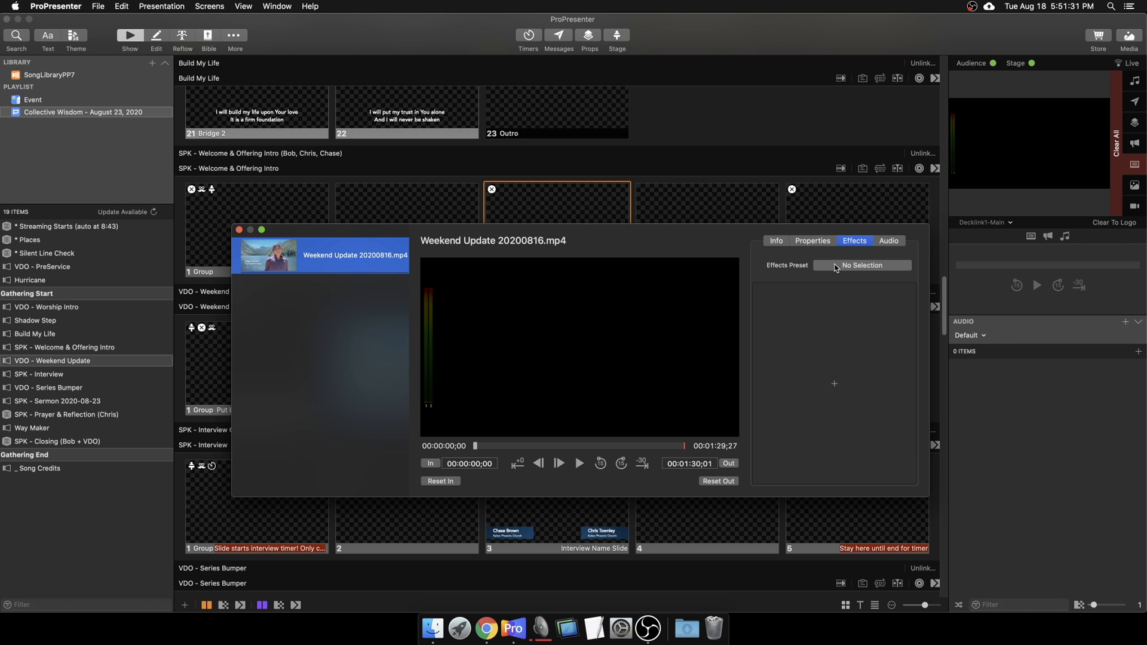
click(809, 357)
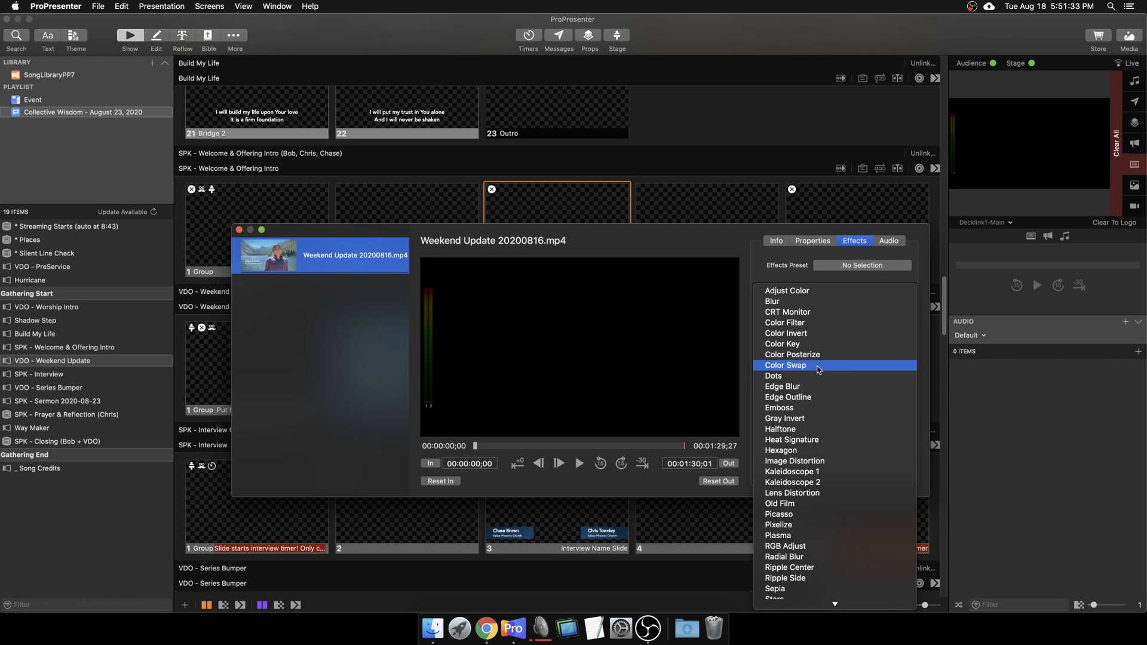
scroll(837, 501, down, 4)
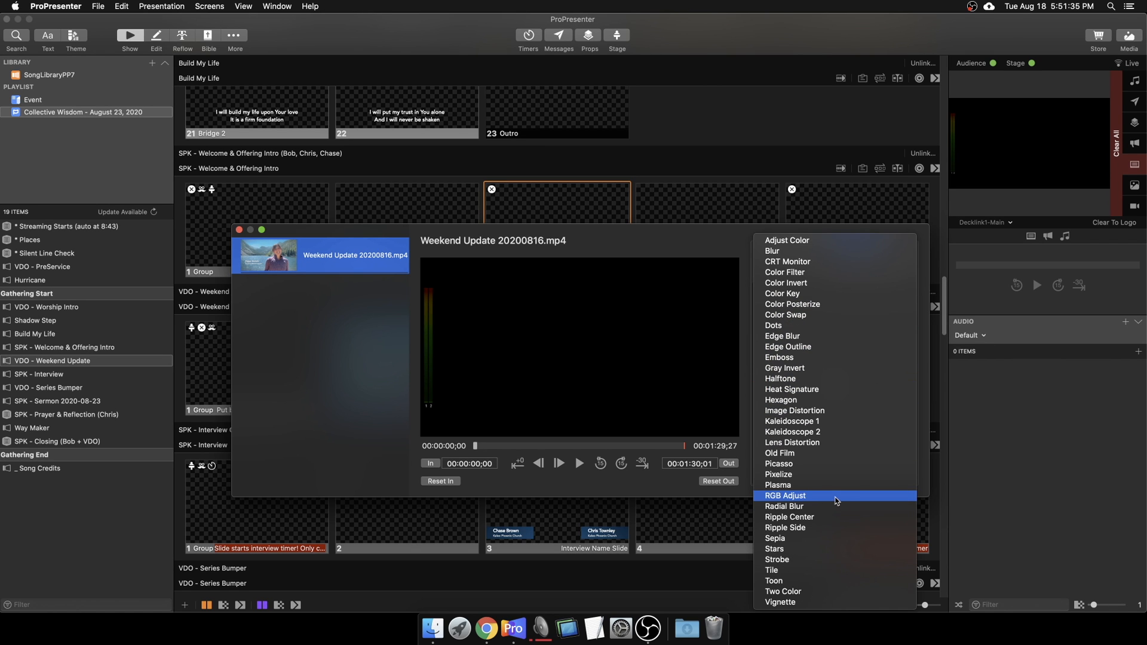
click(723, 240)
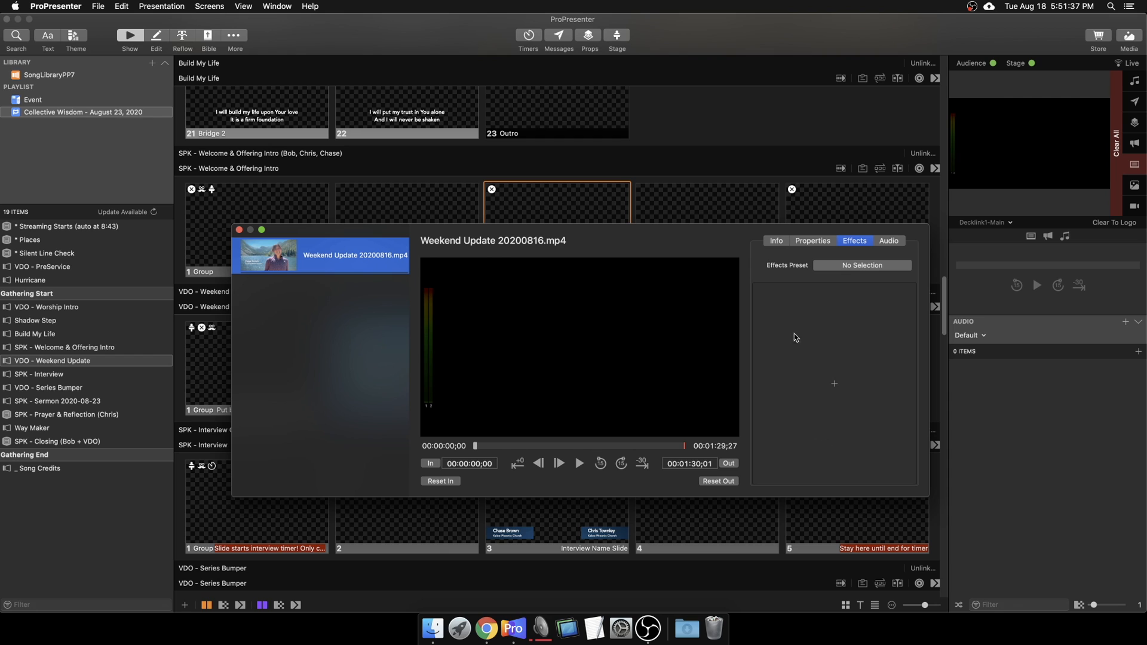
Step: Adjust audio channel 1 to 6 dB and back to 0, channel 2 to -27 dB, then view Info
click(889, 242)
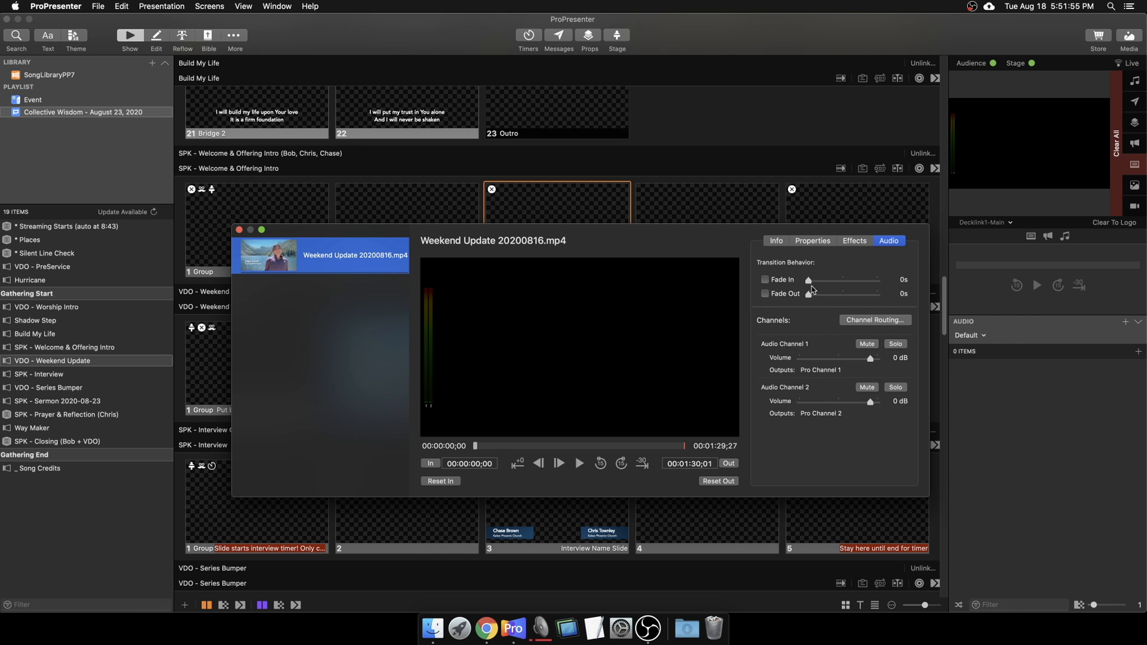
drag(871, 358, 877, 358)
mouse_move(871, 402)
mouse_down()
mouse_move(838, 402)
mouse_move(872, 405)
mouse_up()
drag(877, 359, 871, 359)
click(778, 241)
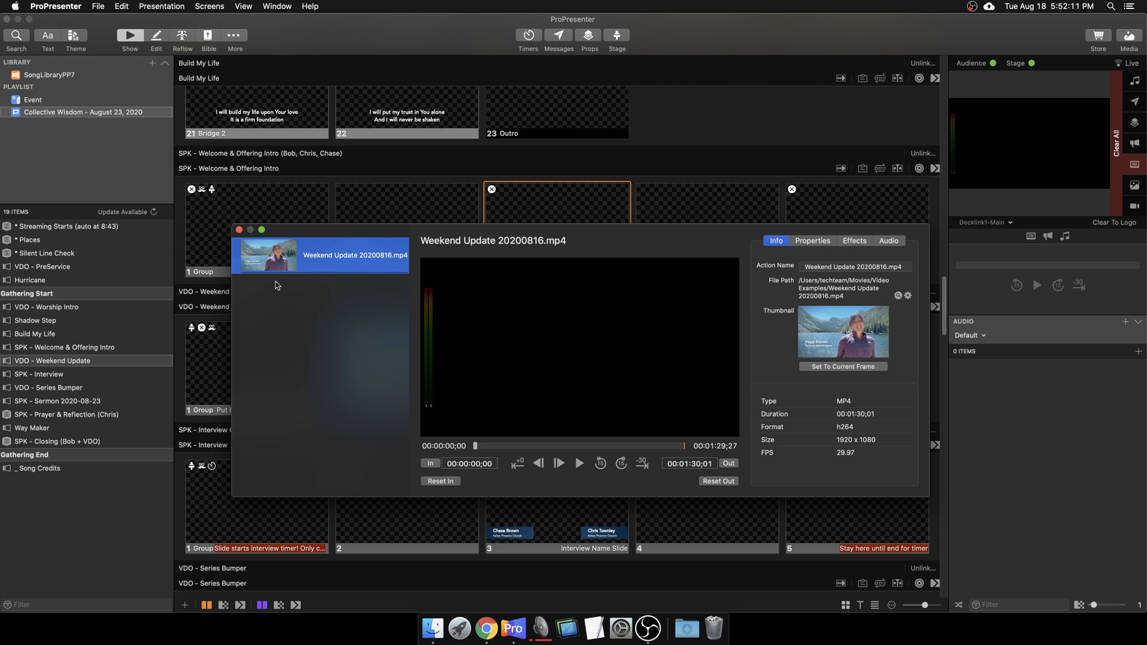
Step: Close the inspector and delete the Weekend Update video slide, leaving two slides
click(239, 230)
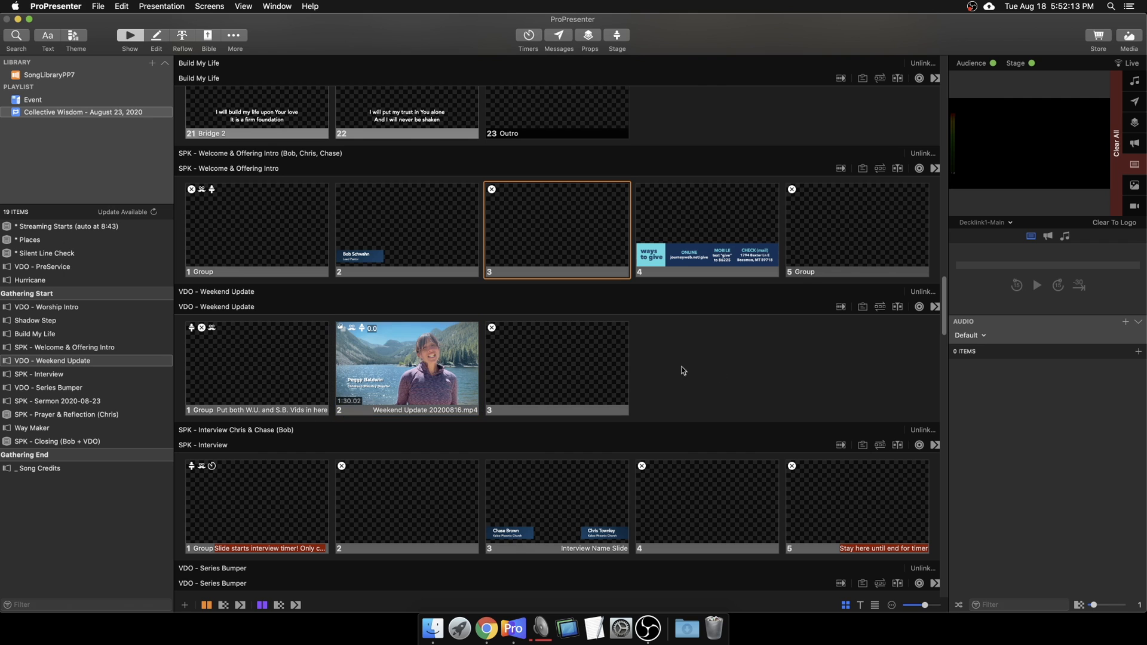
click(422, 370)
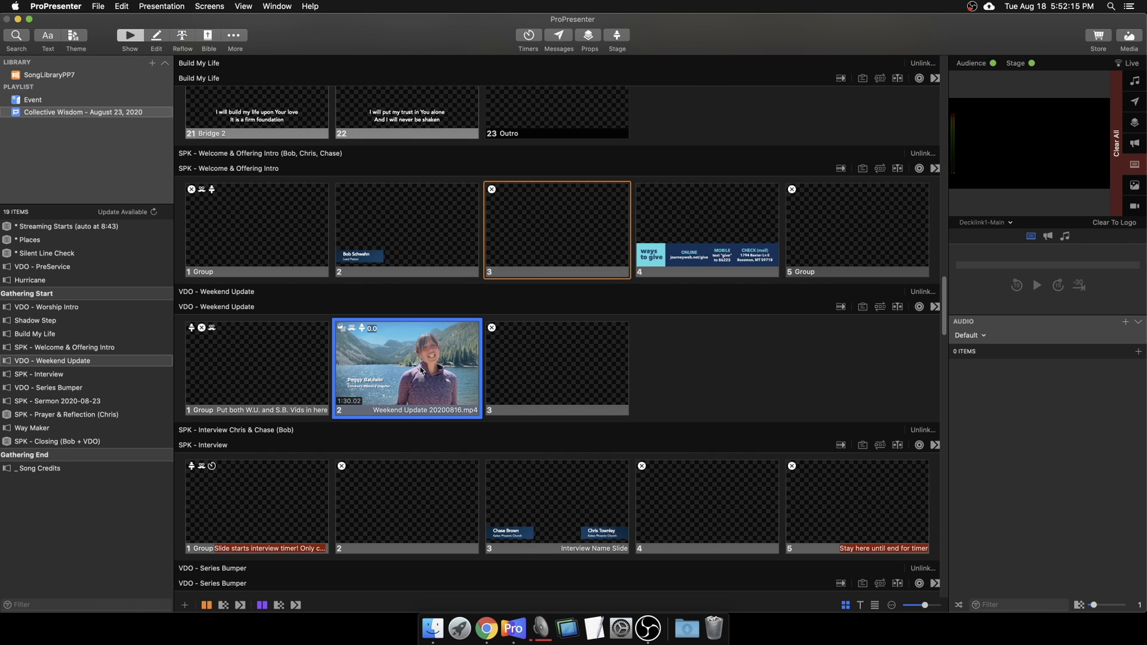
key(Delete)
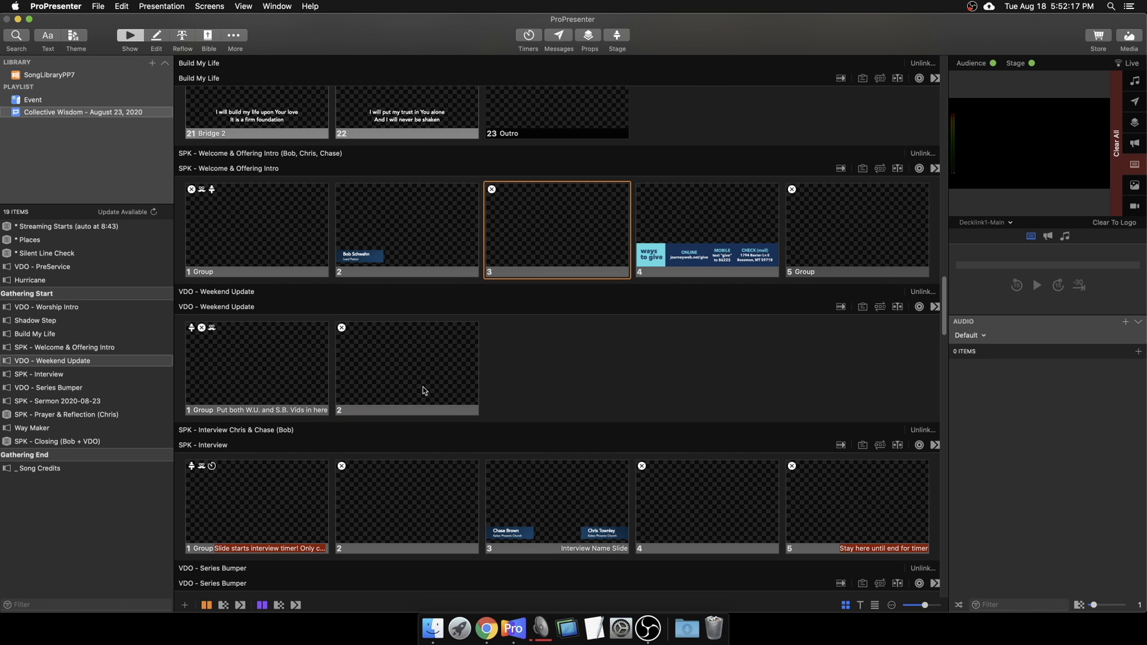